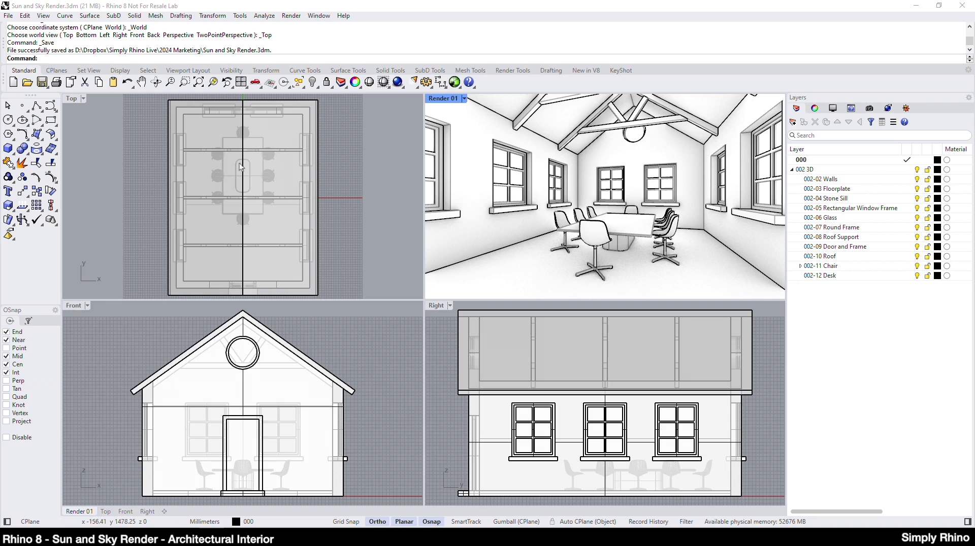
Restore the default four-viewport layout, with Top, Front and Right in Wireframe display and Perspective in Shaded display.
{"action": "right_click", "coordinate": [241, 82]}
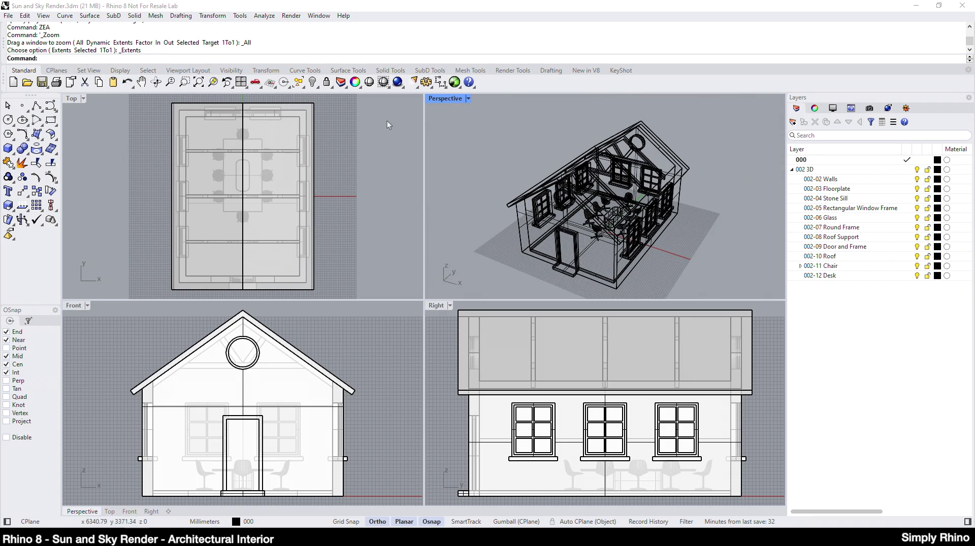
{"action": "left_click", "coordinate": [84, 99]}
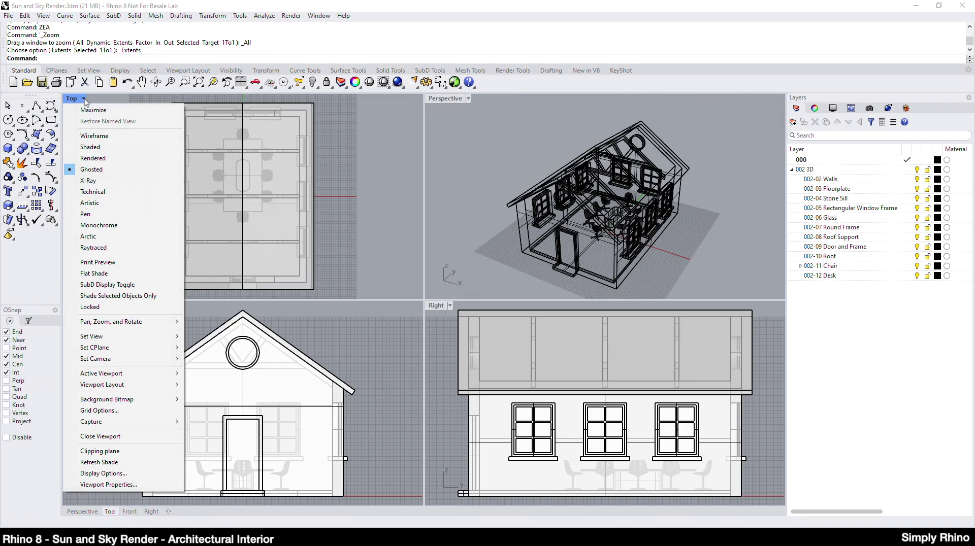
{"action": "left_click", "coordinate": [96, 136]}
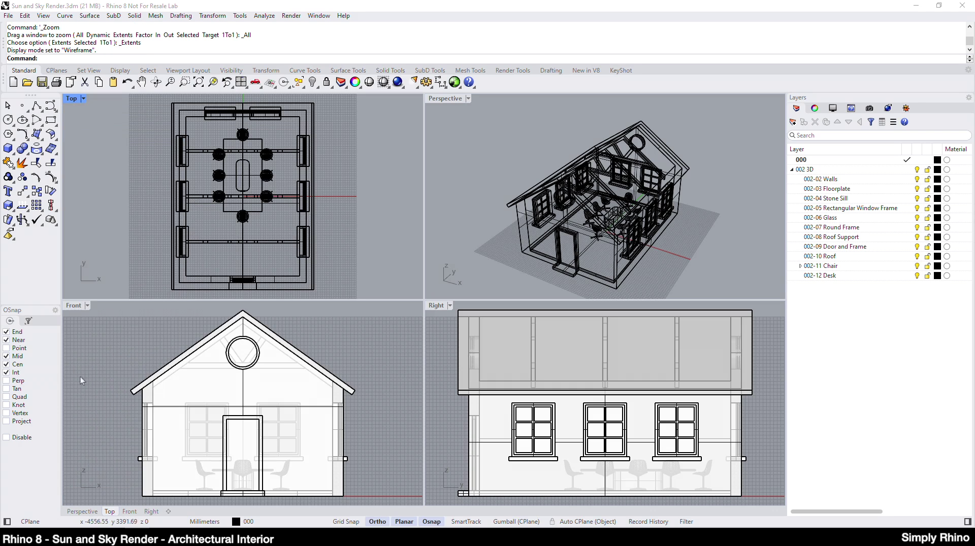
{"action": "left_click", "coordinate": [87, 305]}
{"action": "left_click", "coordinate": [123, 171]}
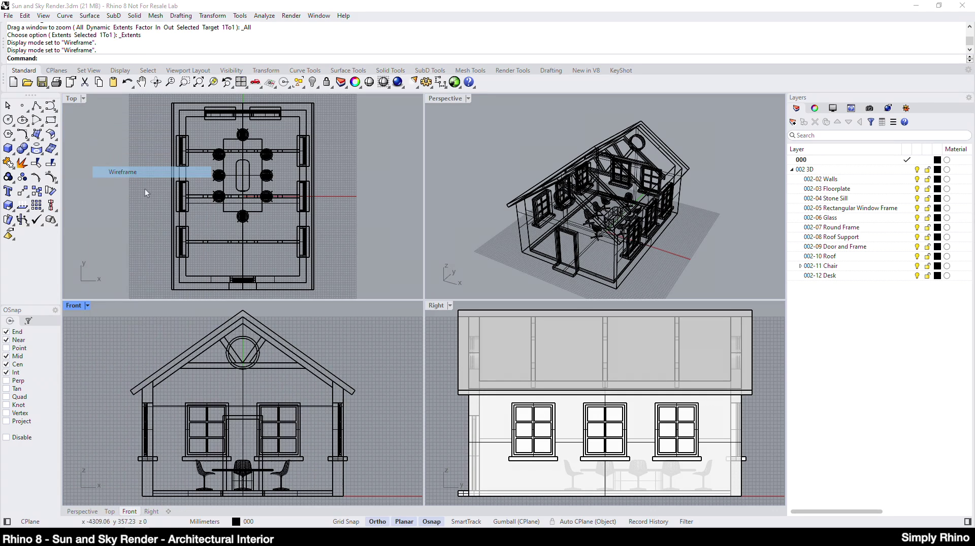
{"action": "left_click", "coordinate": [449, 306]}
{"action": "left_click", "coordinate": [485, 172]}
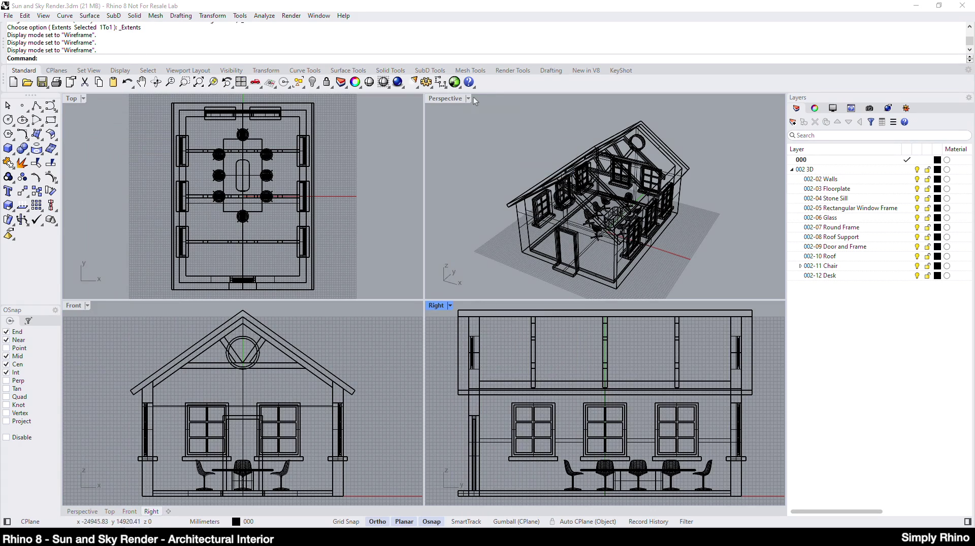
{"action": "left_click", "coordinate": [468, 98]}
{"action": "left_click", "coordinate": [460, 148]}
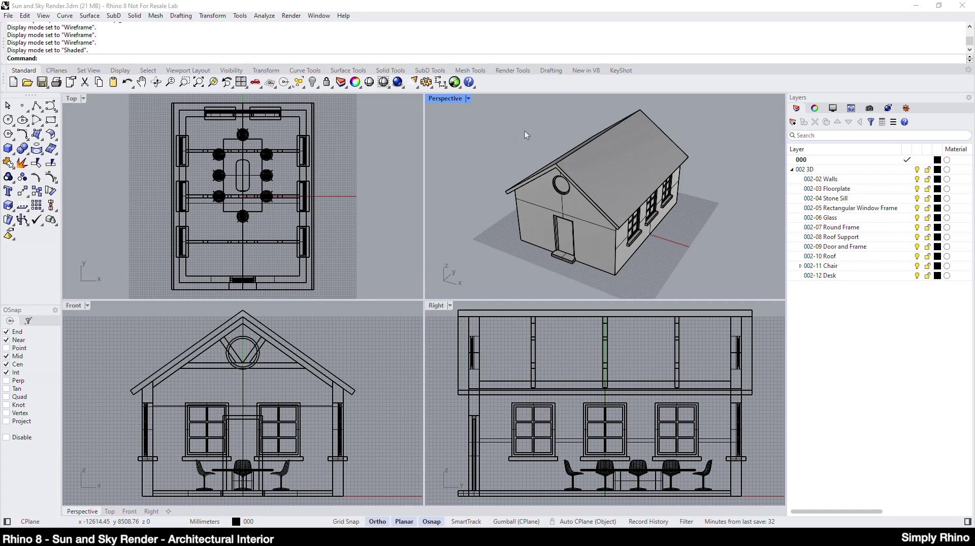
Show the Perspective viewport's camera and fit its whole view cone in the Top, Front and Right views.
{"action": "key", "text": "F6"}
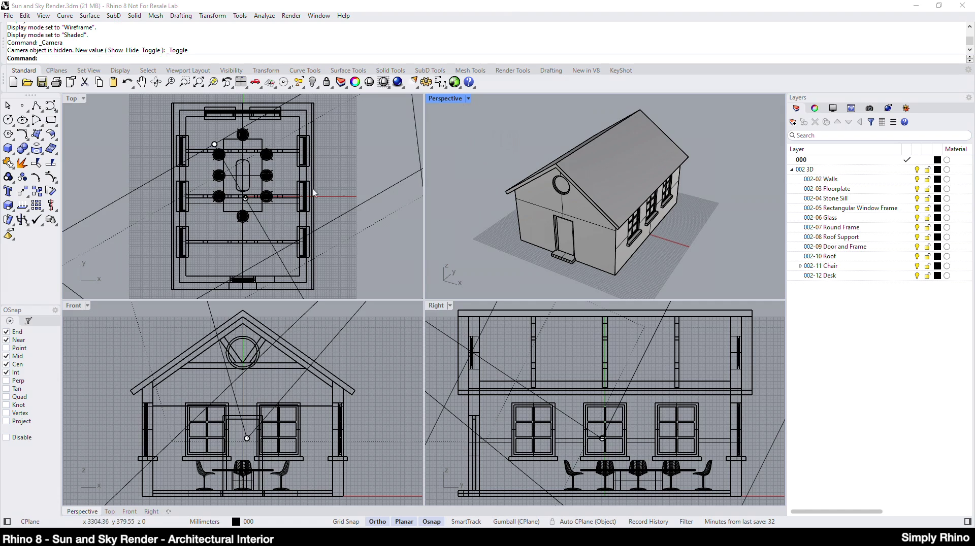
{"action": "scroll", "coordinate": [227, 184], "scroll_direction": "down", "scroll_amount": 5}
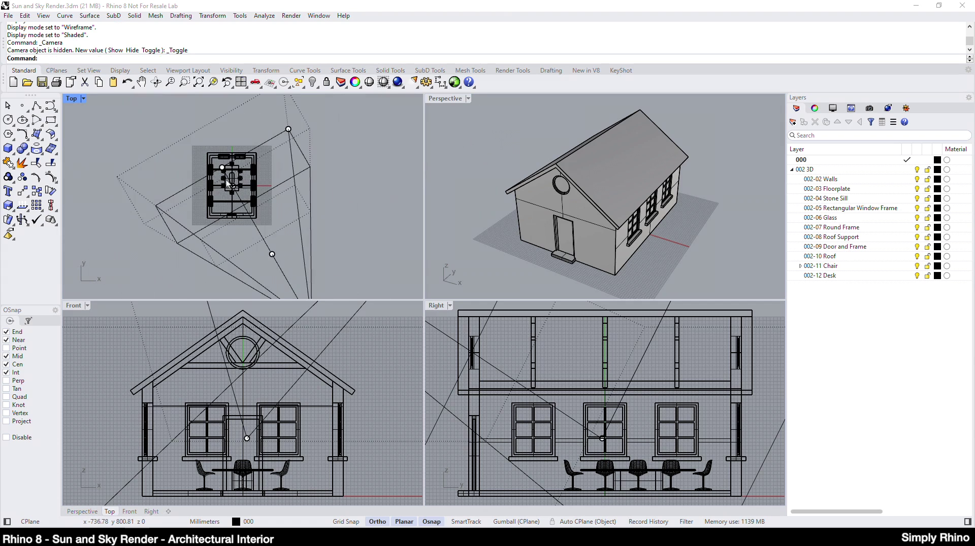
{"action": "scroll", "coordinate": [206, 384], "scroll_direction": "down", "scroll_amount": 6}
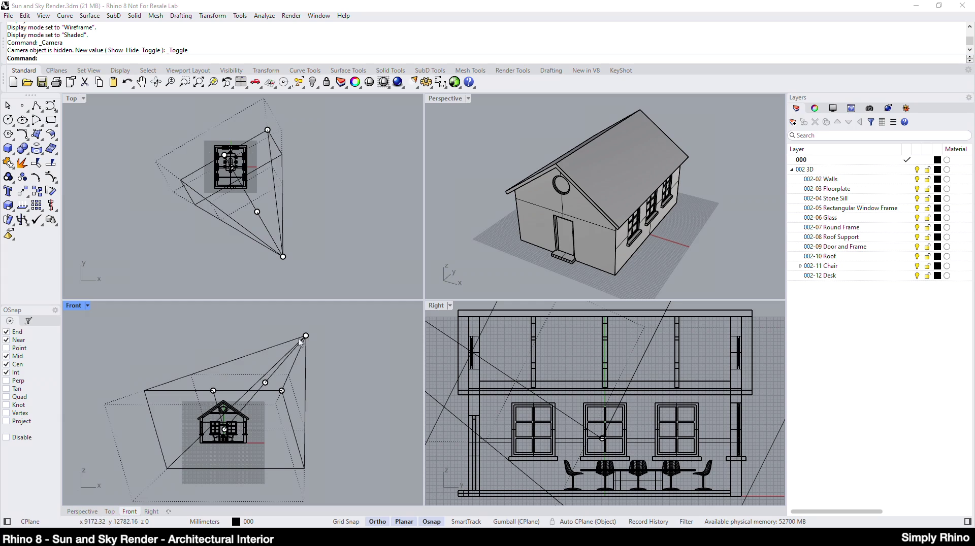
{"action": "scroll", "coordinate": [653, 435], "scroll_direction": "down", "scroll_amount": 6}
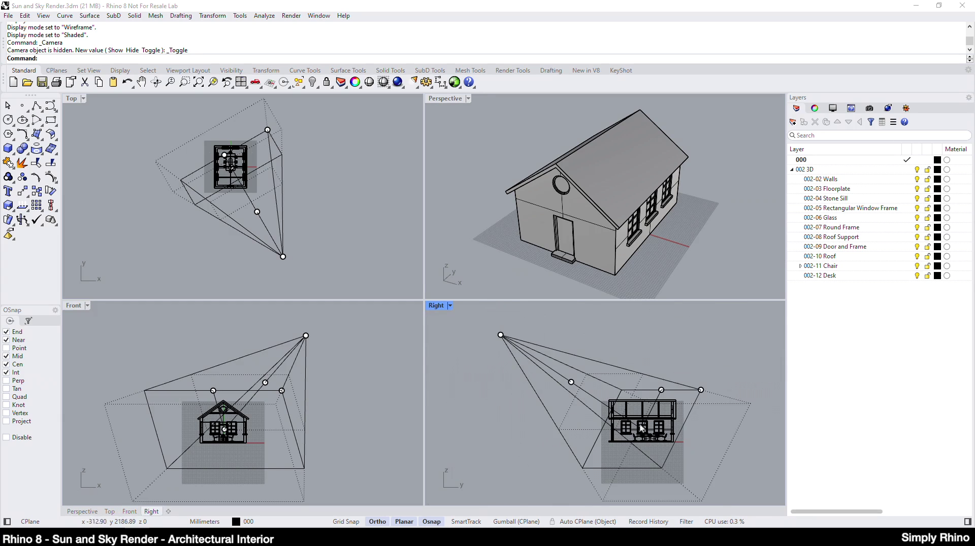
{"action": "scroll", "coordinate": [642, 428], "scroll_direction": "up", "scroll_amount": 1}
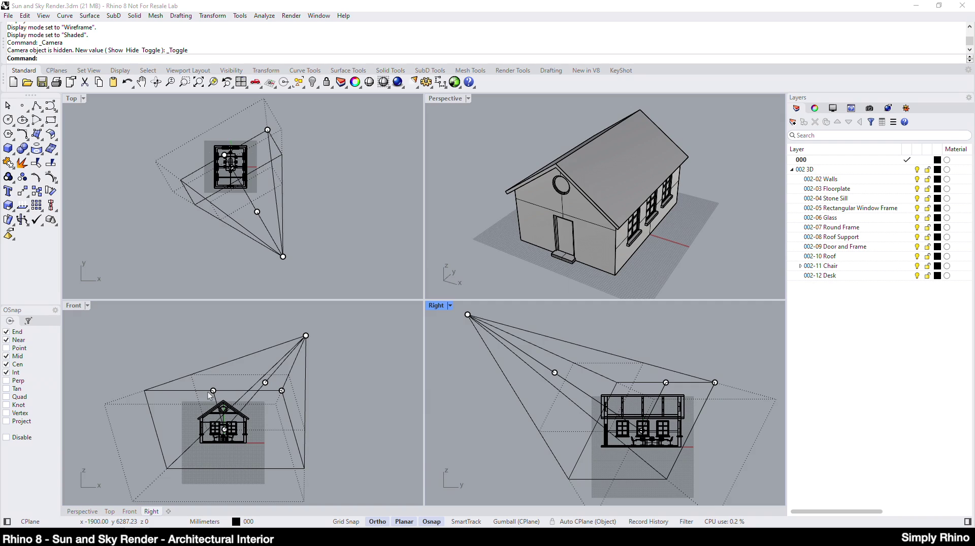
Lock all sublayers from 002-02 Walls to 002-12 Desk, and turn off Ortho and object snaps.
{"action": "left_click", "coordinate": [922, 179]}
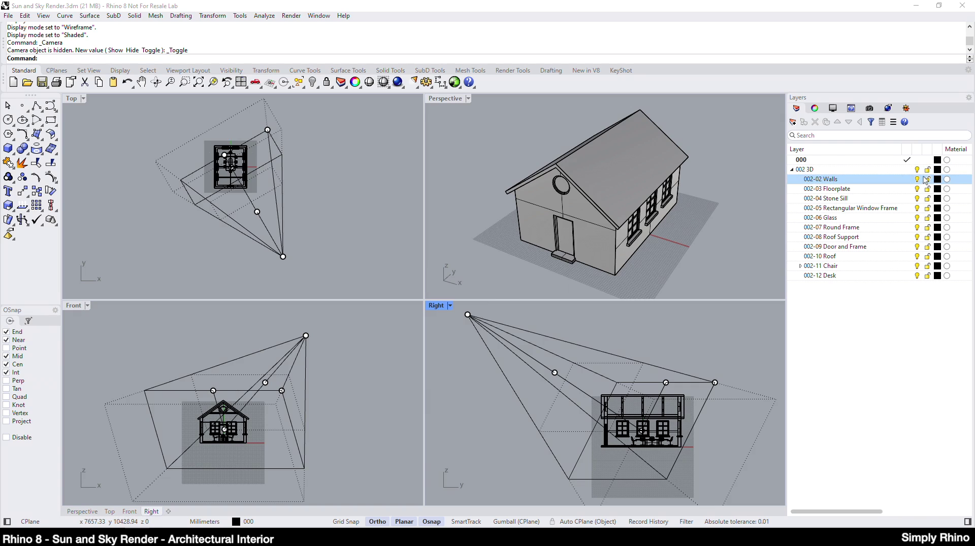
{"action": "left_click", "coordinate": [819, 170]}
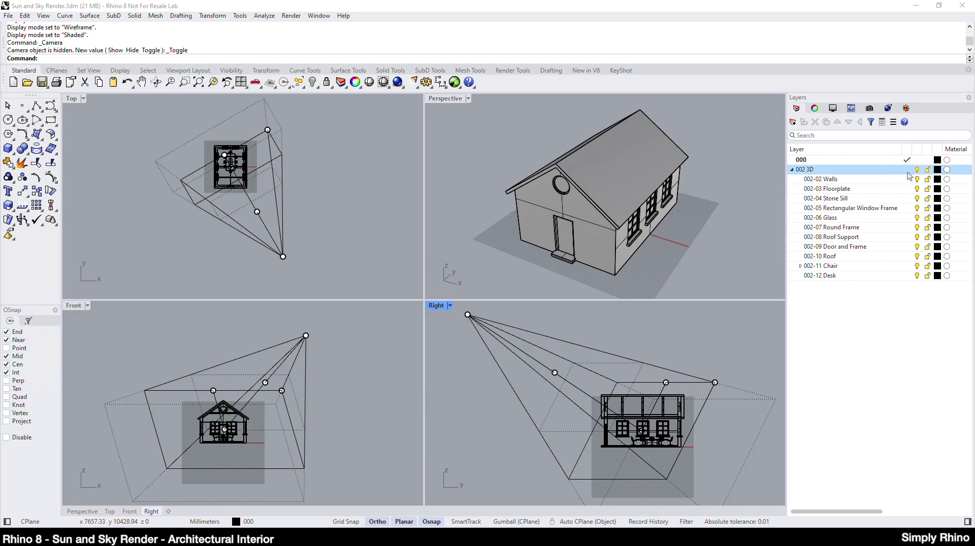
{"action": "left_click", "coordinate": [821, 181]}
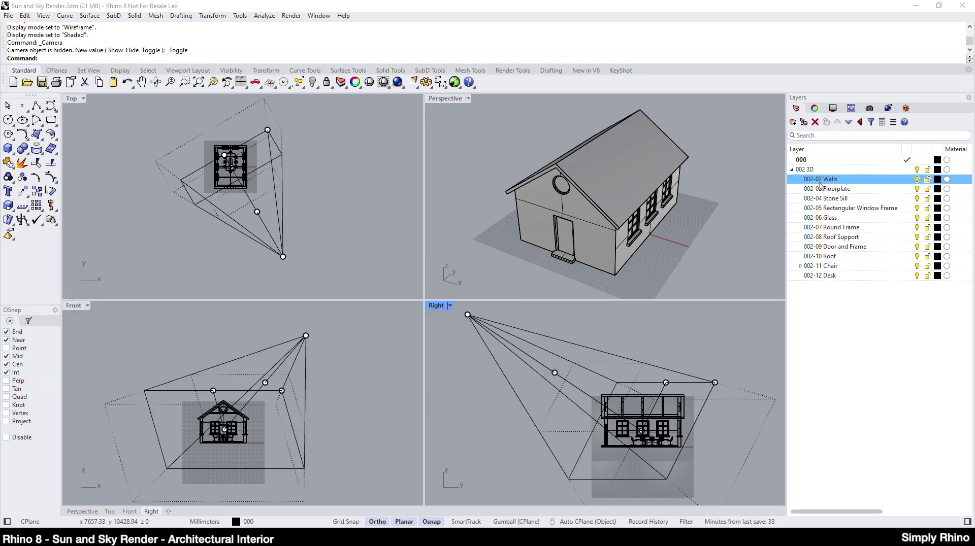
{"action": "left_click", "coordinate": [825, 276], "text": "shift"}
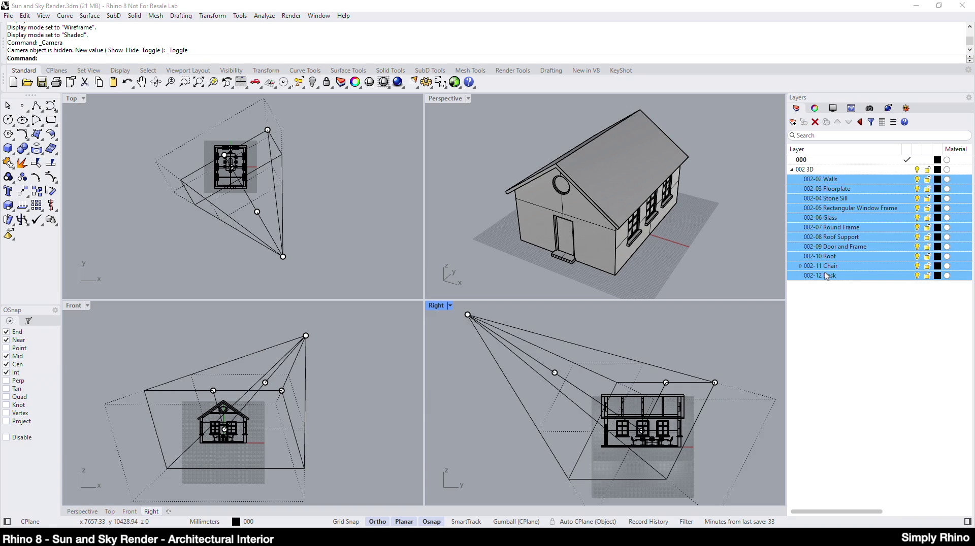
{"action": "left_click", "coordinate": [925, 268]}
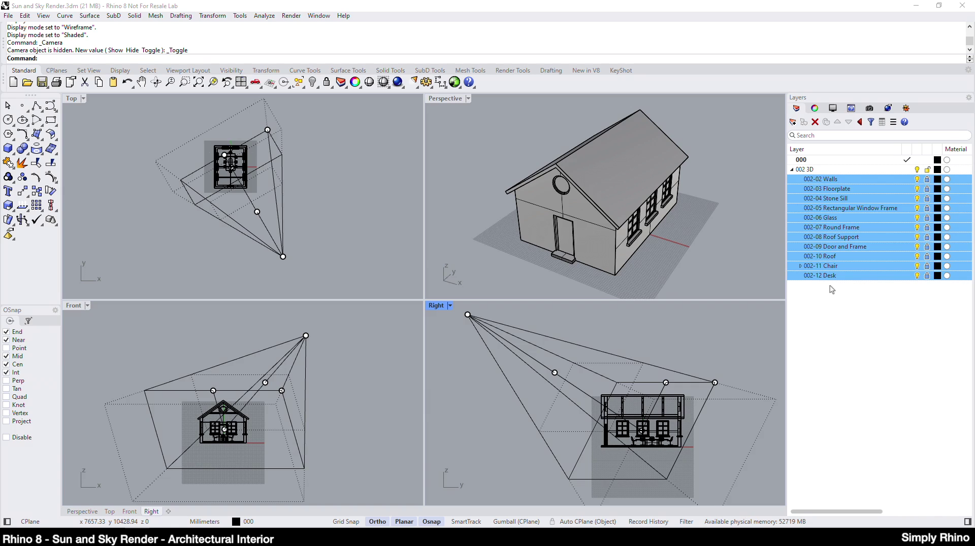
{"action": "left_click", "coordinate": [378, 522]}
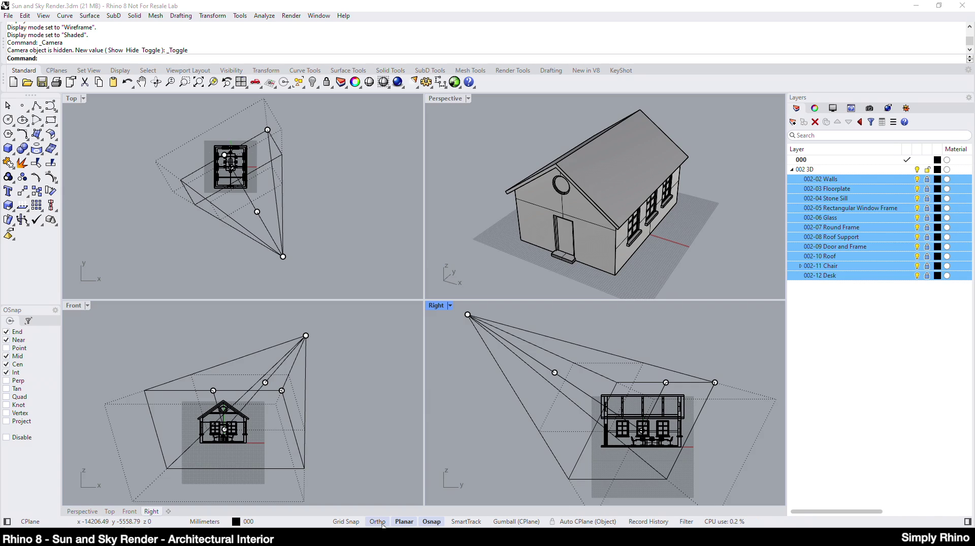
{"action": "left_click", "coordinate": [432, 521]}
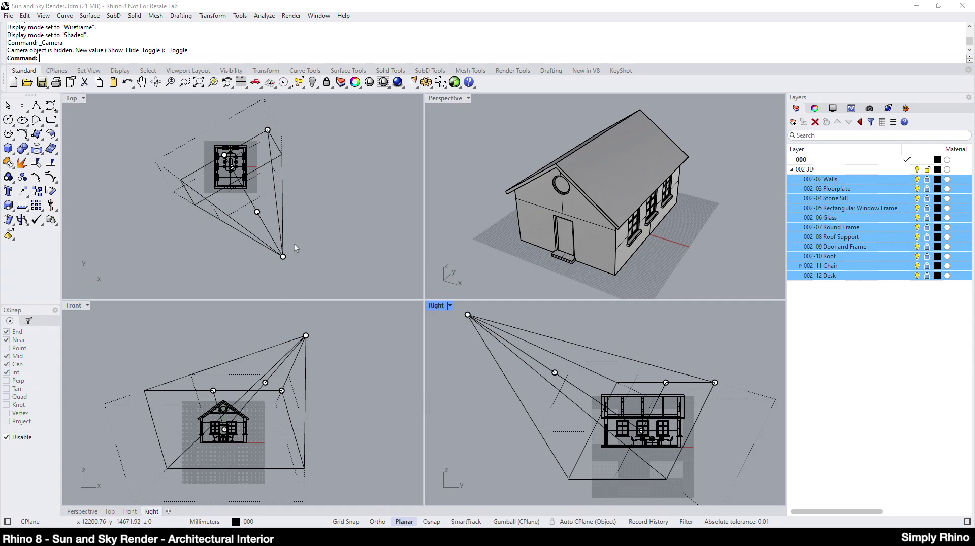
In the Top view, move the camera target near the room's far left corner and the camera inside the building's near right corner.
{"action": "scroll", "coordinate": [294, 248], "scroll_direction": "up", "scroll_amount": 5}
{"action": "left_click", "coordinate": [215, 210]}
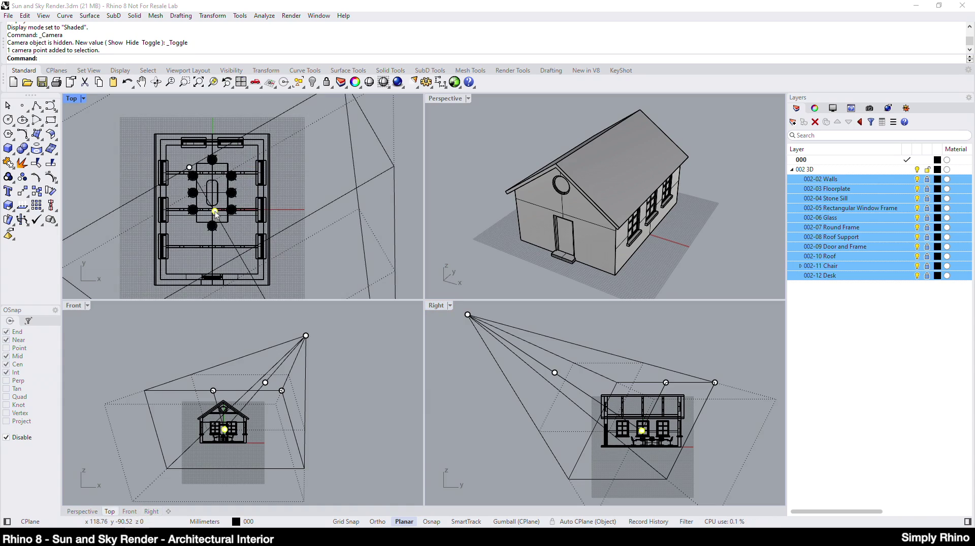
{"action": "left_click_drag", "start_coordinate": [215, 214], "coordinate": [176, 151]}
{"action": "scroll", "coordinate": [176, 157], "scroll_direction": "down", "scroll_amount": 5}
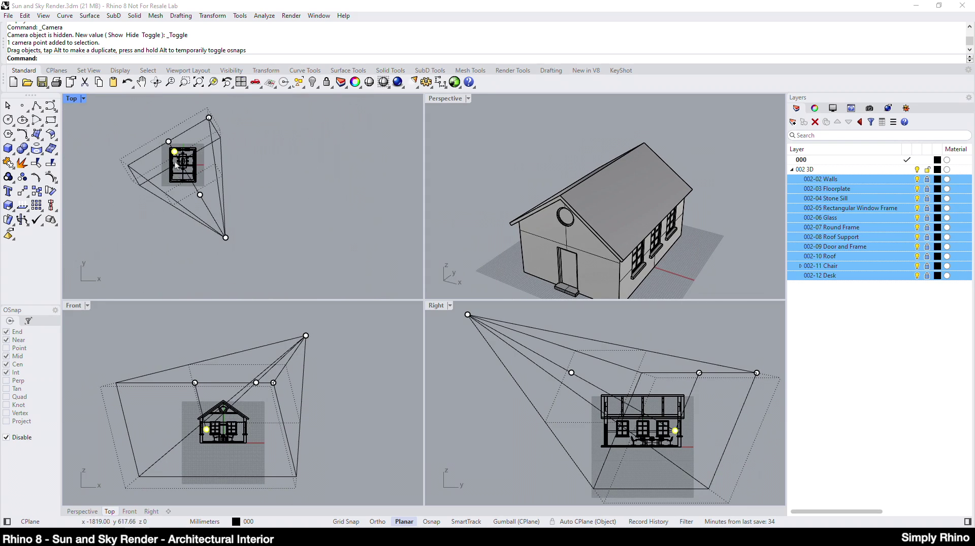
{"action": "scroll", "coordinate": [169, 200], "scroll_direction": "up", "scroll_amount": 3}
{"action": "left_click_drag", "start_coordinate": [256, 259], "coordinate": [203, 169]}
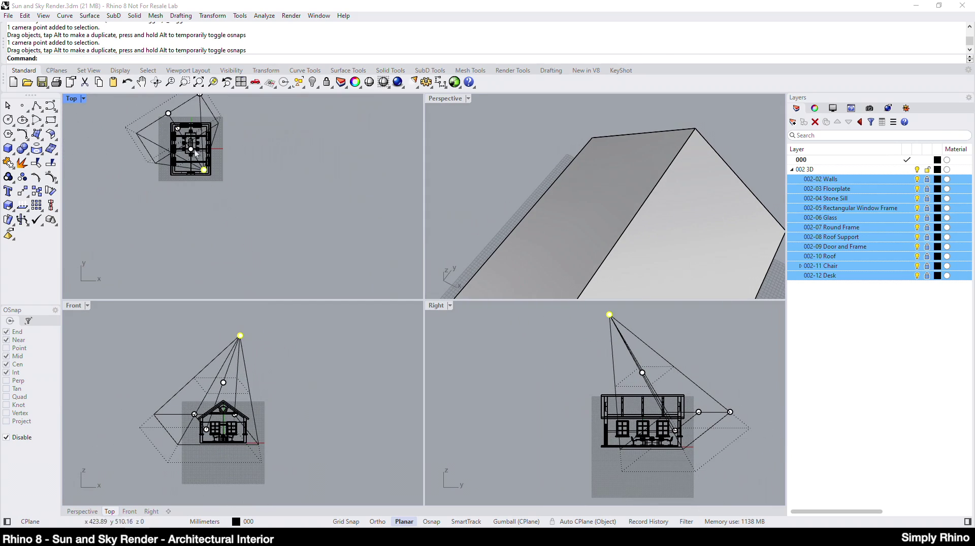
Lower the camera to window height in the Front view, and centre its target between the two end-wall windows in the Top view.
{"action": "scroll", "coordinate": [196, 154], "scroll_direction": "up", "scroll_amount": 5}
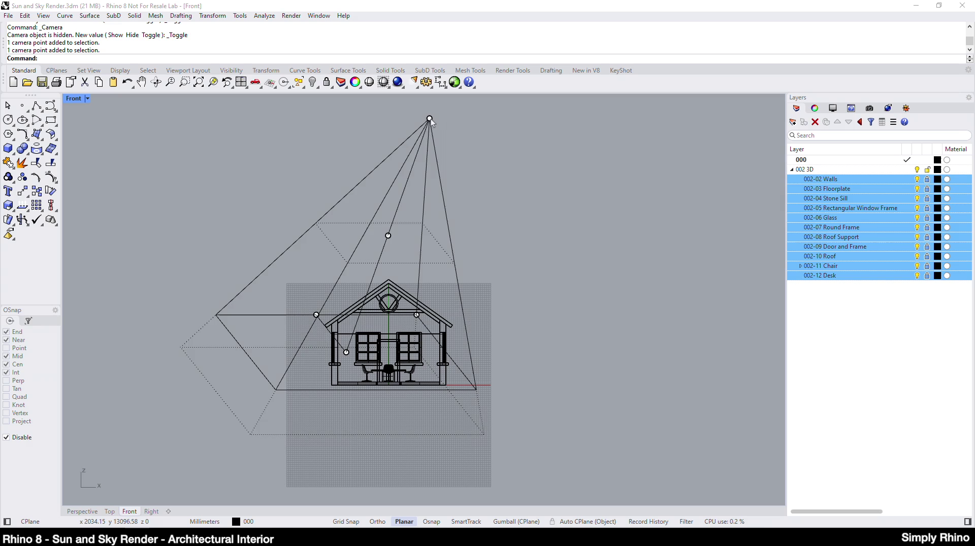
{"action": "left_click", "coordinate": [428, 125]}
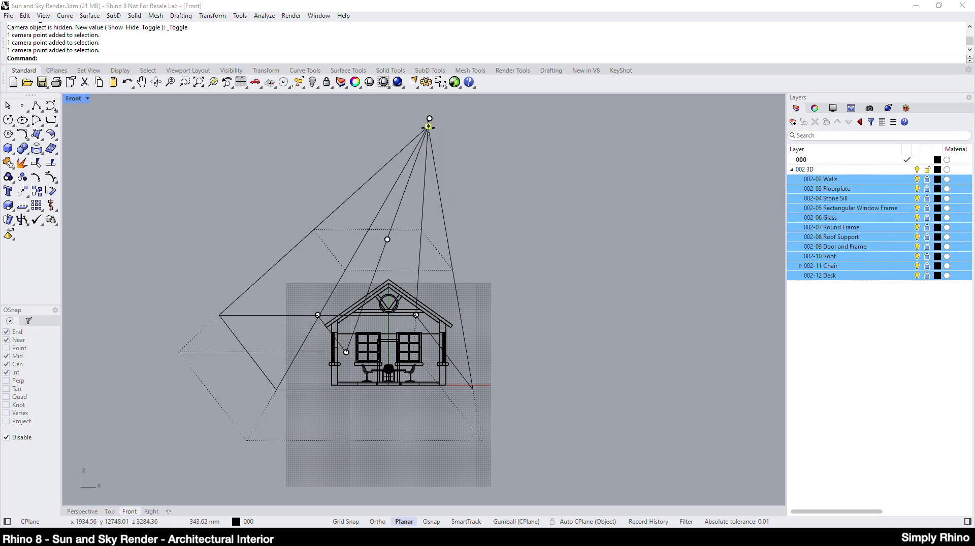
{"action": "left_click_drag", "start_coordinate": [428, 125], "coordinate": [435, 346]}
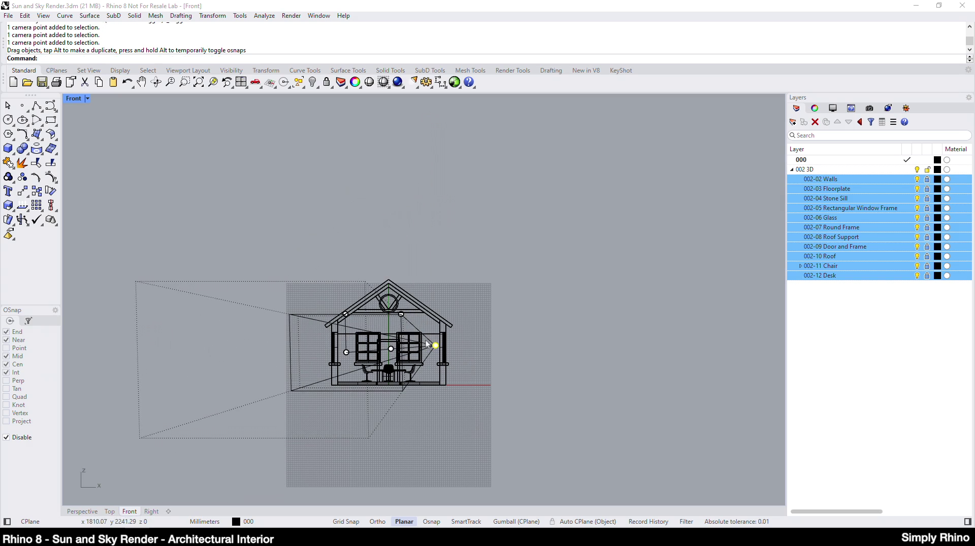
{"action": "double_click", "coordinate": [73, 99]}
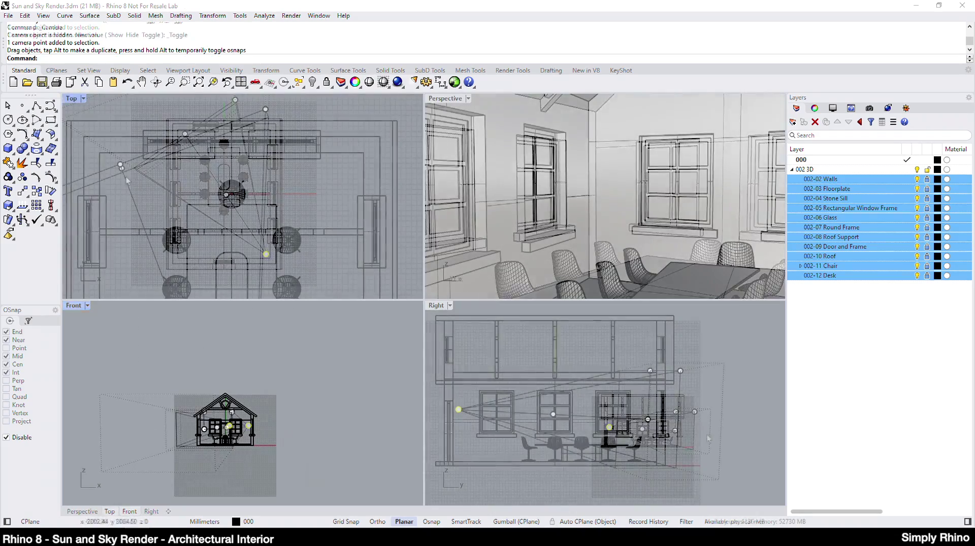
{"action": "left_click_drag", "start_coordinate": [122, 168], "coordinate": [235, 149]}
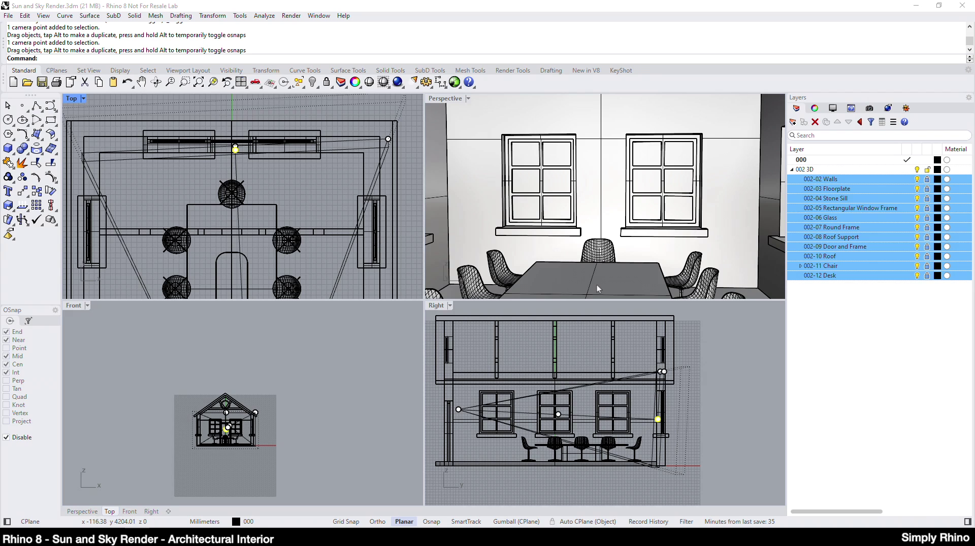
Set the Perspective viewport's camera lens length to 28 mm.
{"action": "left_click", "coordinate": [823, 353]}
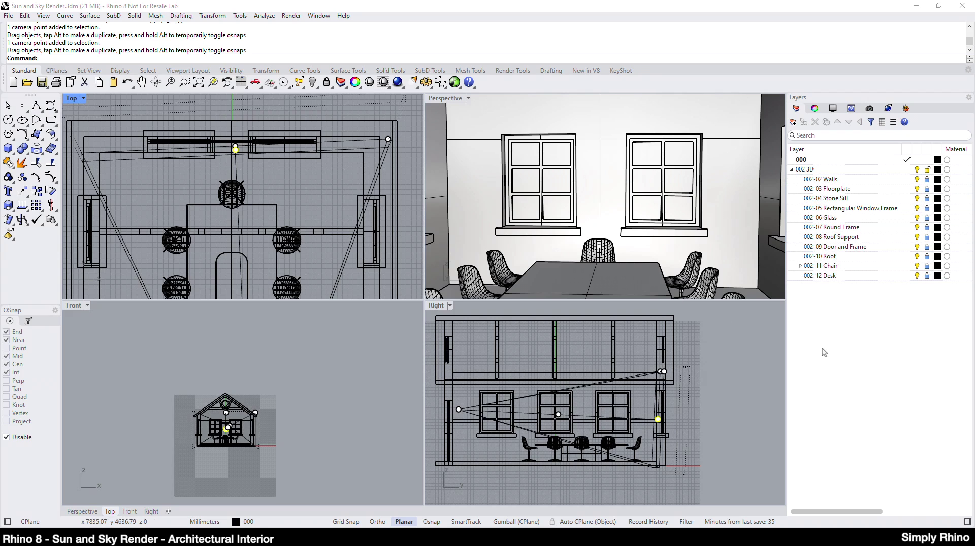
{"action": "left_click", "coordinate": [445, 100]}
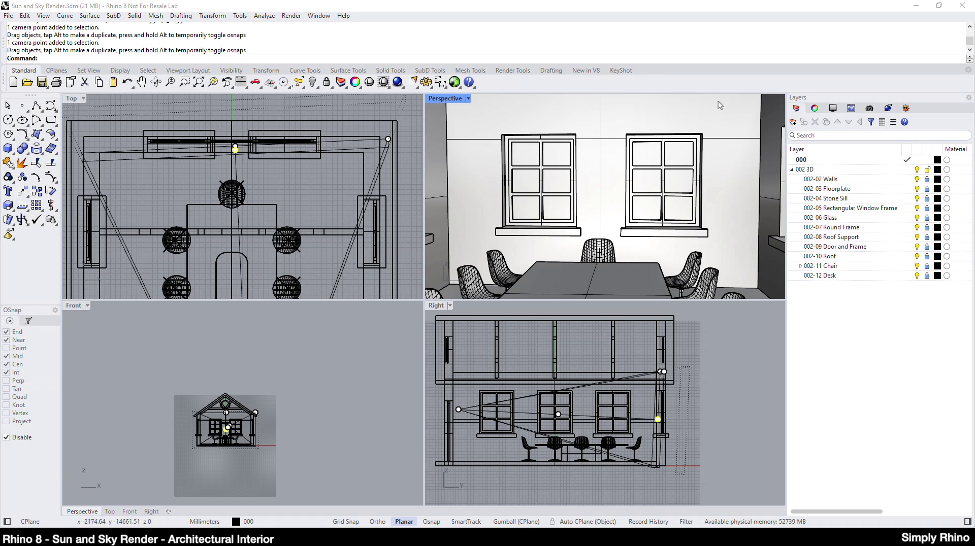
{"action": "left_click", "coordinate": [814, 108]}
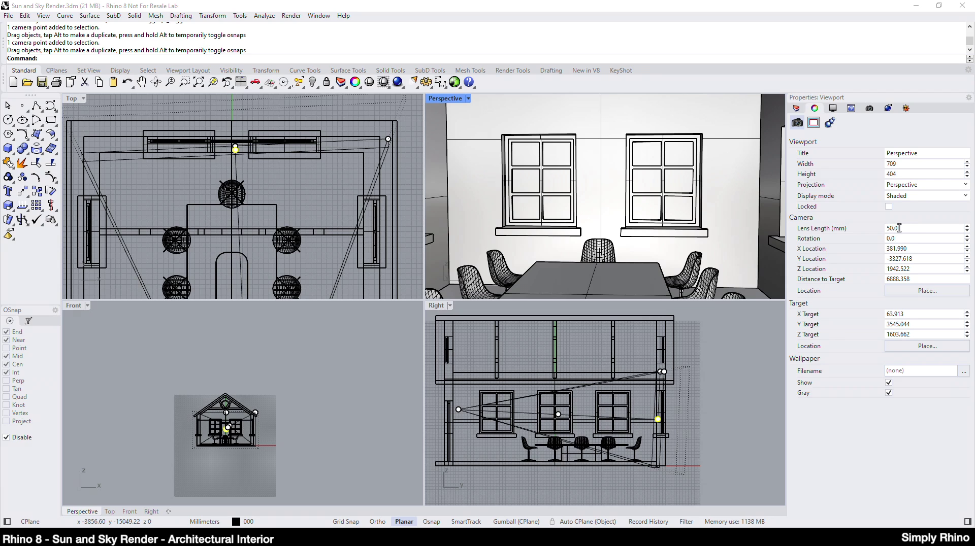
{"action": "double_click", "coordinate": [899, 227]}
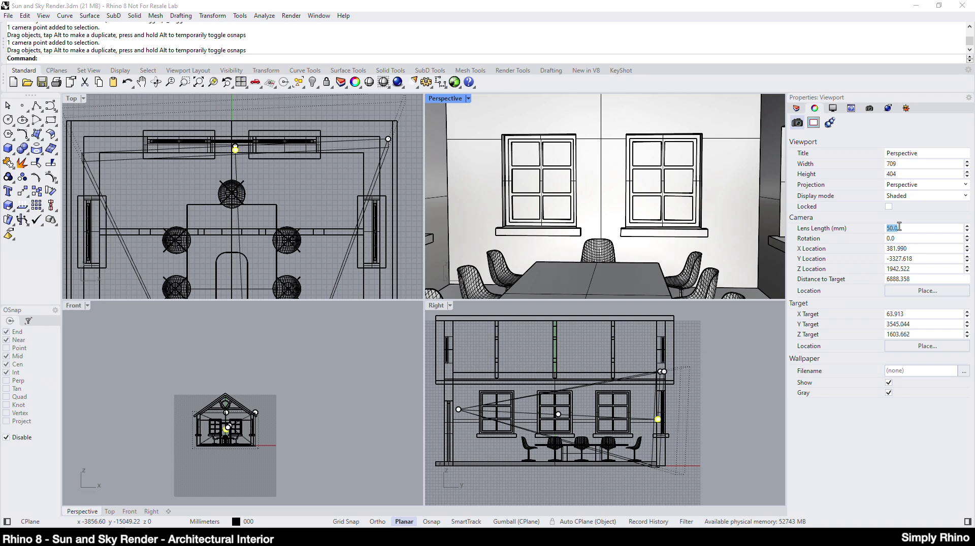
{"action": "type", "text": "28"}
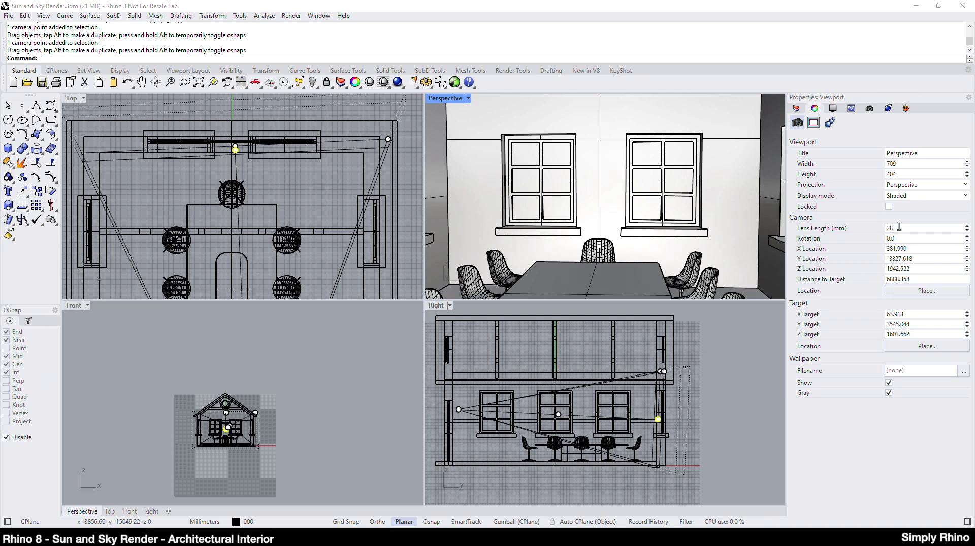
{"action": "key", "text": "Return"}
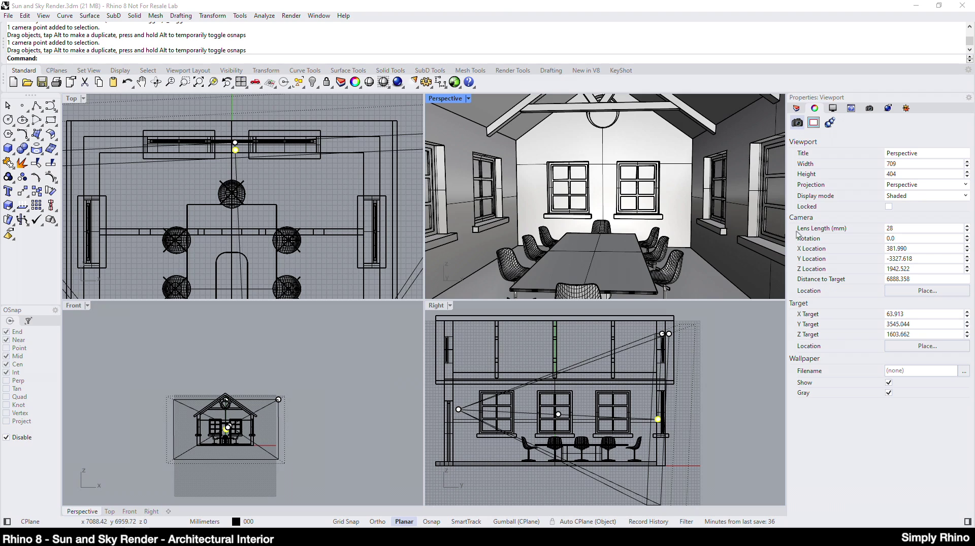
Widen the Perspective view by setting the camera lens length to 14 mm.
{"action": "double_click", "coordinate": [887, 229]}
{"action": "type", "text": "14"}
{"action": "key", "text": "Return"}
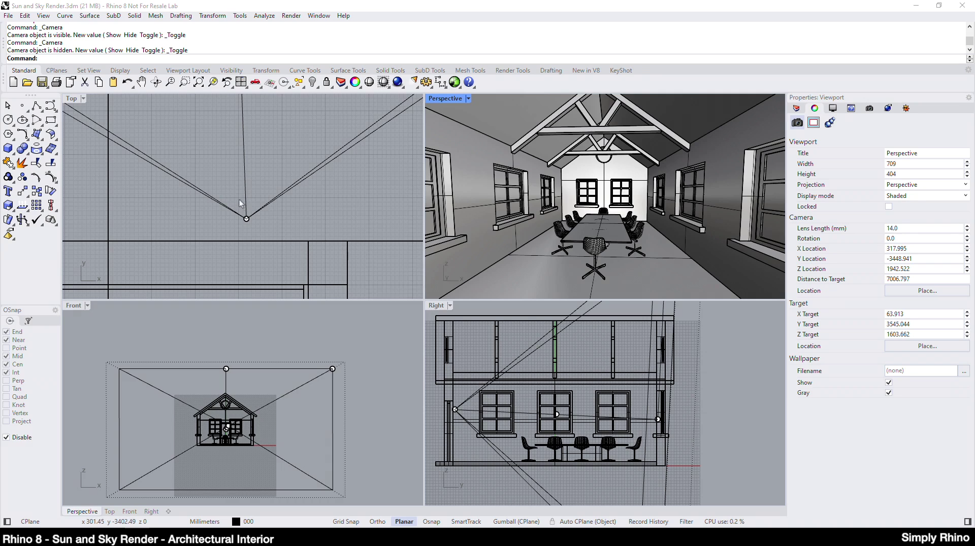
In the Top and Right views, reposition the camera just inside the near end wall at a height of about 1748 mm.
{"action": "left_click", "coordinate": [239, 203]}
{"action": "left_click", "coordinate": [246, 218]}
{"action": "left_click_drag", "start_coordinate": [246, 219], "coordinate": [246, 236]}
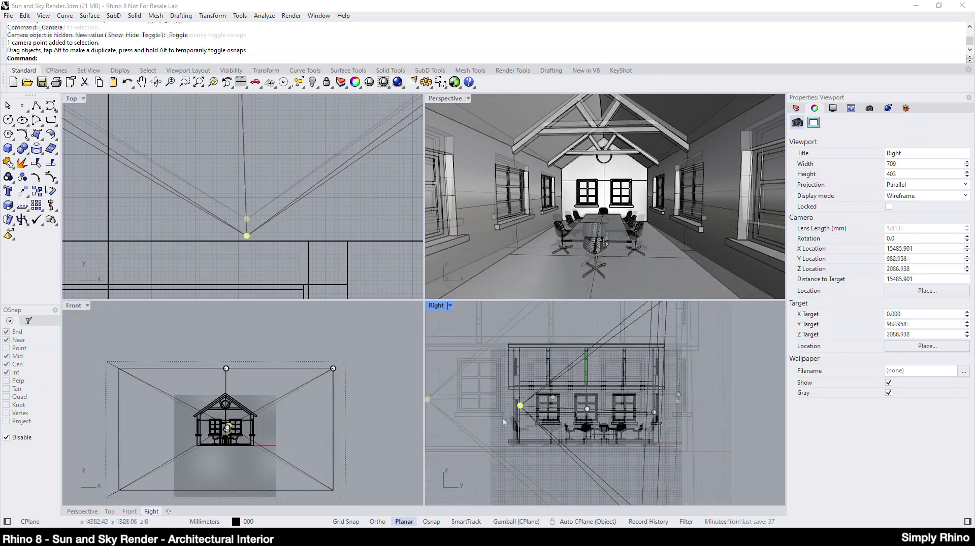
{"action": "scroll", "coordinate": [536, 406], "scroll_direction": "up", "scroll_amount": 6}
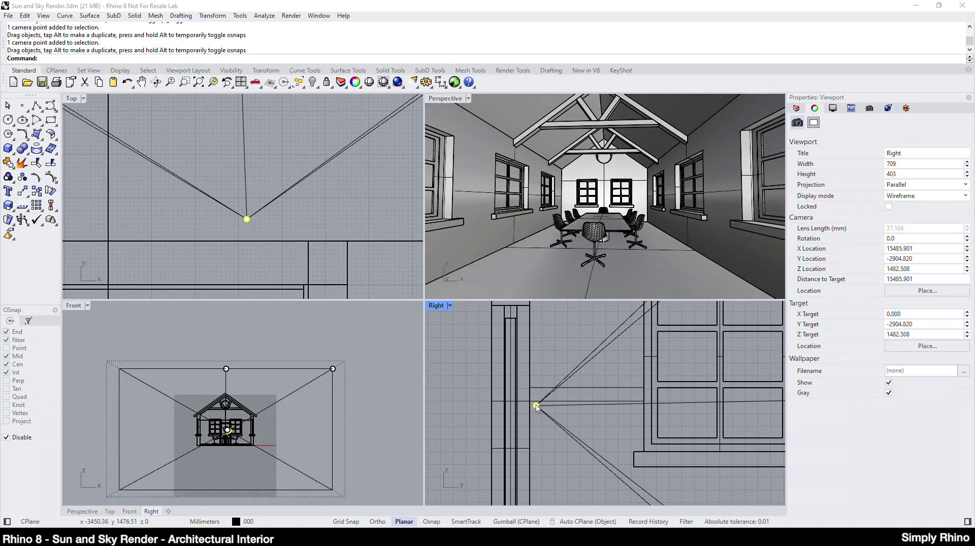
{"action": "left_click_drag", "start_coordinate": [536, 406], "coordinate": [536, 375]}
{"action": "scroll", "coordinate": [632, 395], "scroll_direction": "down", "scroll_amount": 5}
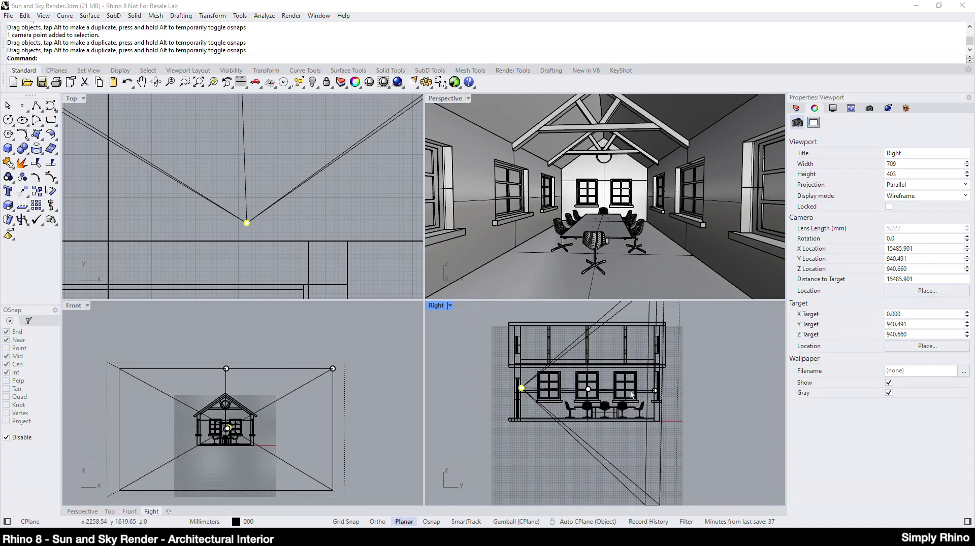
In the Right view, raise the camera target by the far end wall to a height of about 1913 mm.
{"action": "scroll", "coordinate": [640, 395], "scroll_direction": "up", "scroll_amount": 8}
{"action": "left_click", "coordinate": [664, 401]}
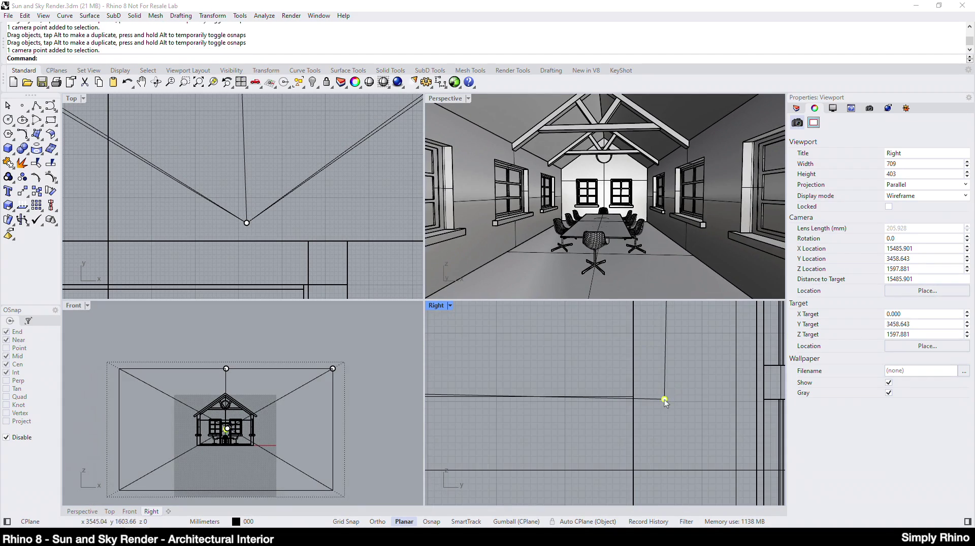
{"action": "left_click_drag", "start_coordinate": [664, 401], "coordinate": [679, 324]}
{"action": "scroll", "coordinate": [690, 401], "scroll_direction": "down", "scroll_amount": 3}
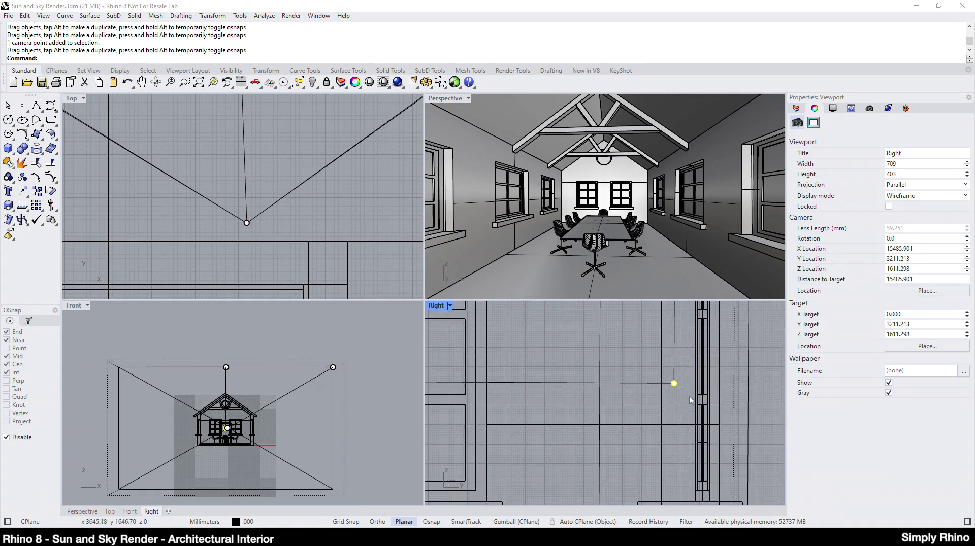
{"action": "scroll", "coordinate": [690, 401], "scroll_direction": "down", "scroll_amount": 5}
{"action": "left_click_drag", "start_coordinate": [683, 389], "coordinate": [685, 373]}
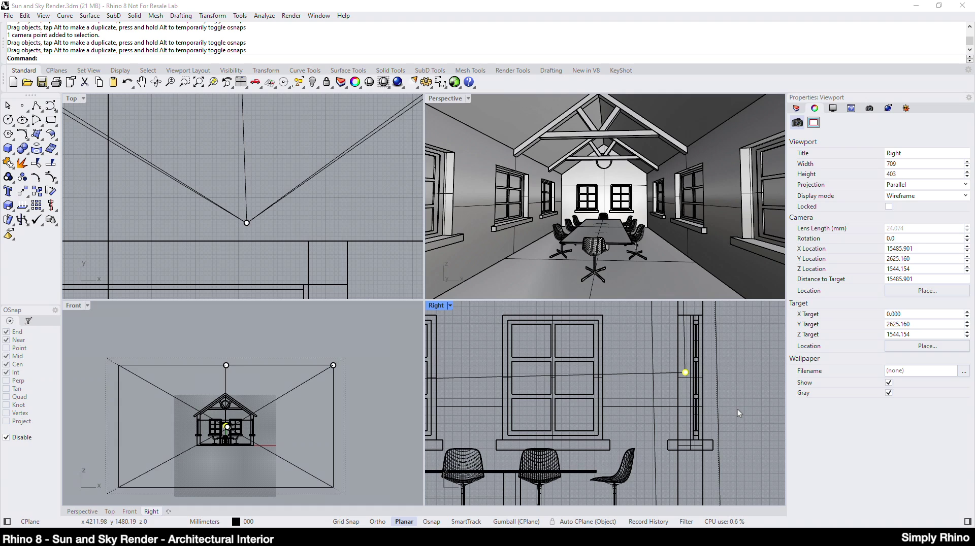
Set the Perspective viewport's projection to Two Point Perspective and hide the camera object.
{"action": "left_click", "coordinate": [441, 99]}
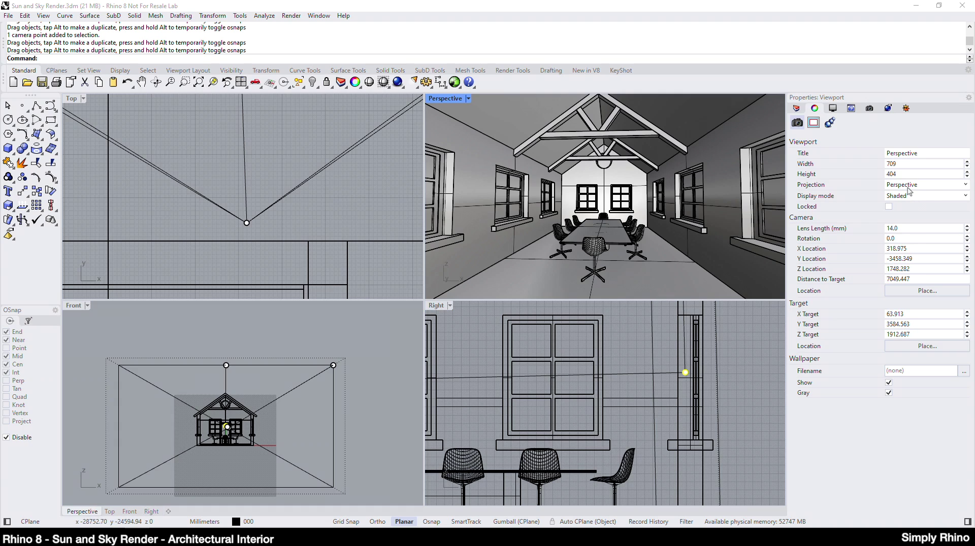
{"action": "left_click", "coordinate": [908, 186]}
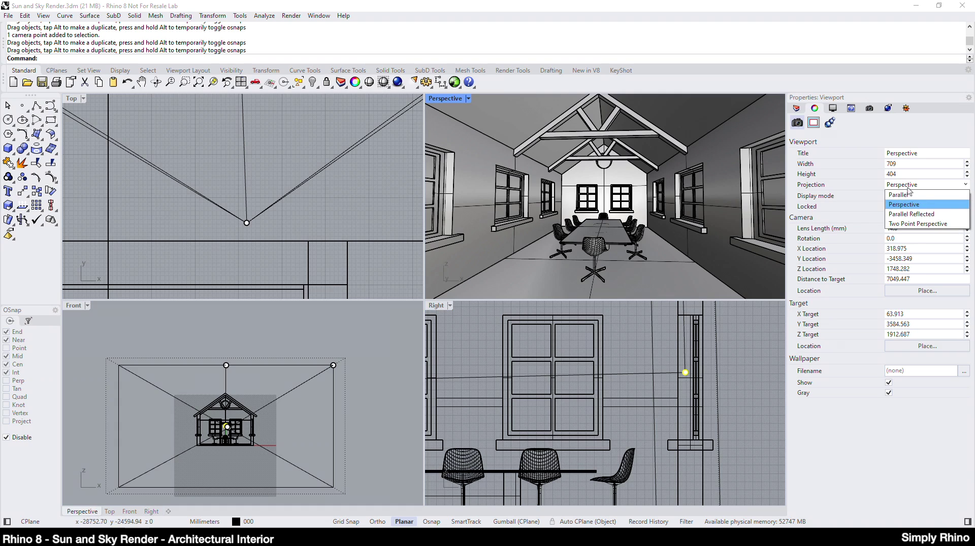
{"action": "left_click", "coordinate": [898, 224]}
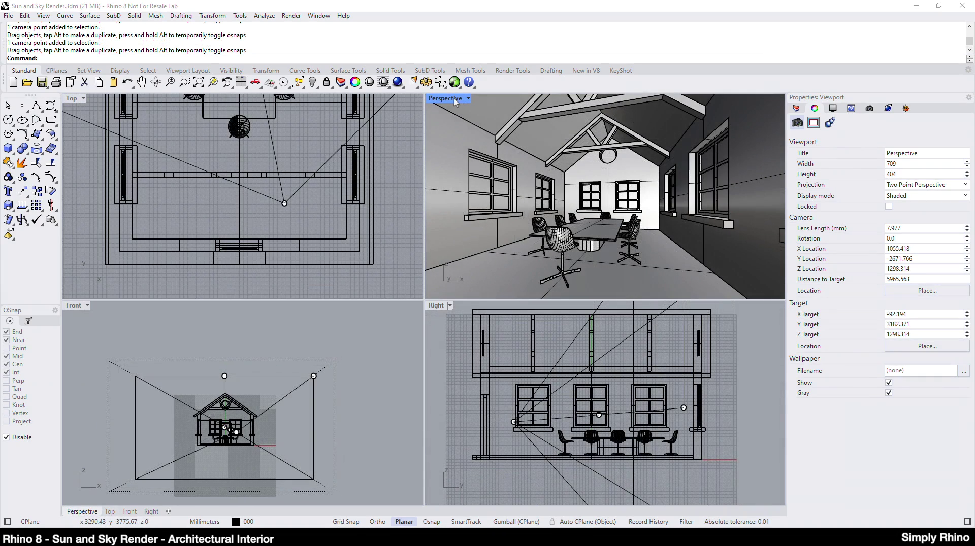
{"action": "key", "text": "F6"}
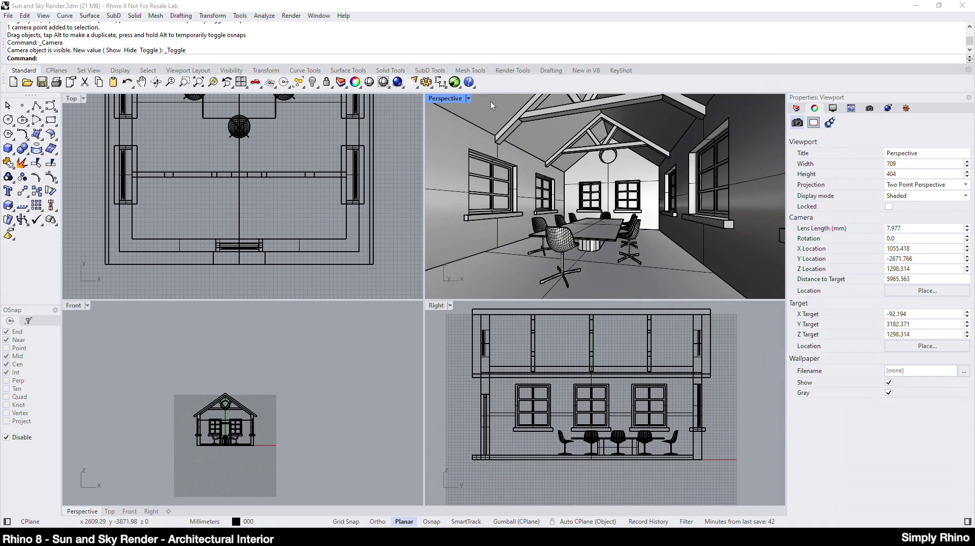
Save the current Perspective viewport as a named view called Render 02.
{"action": "left_click", "coordinate": [869, 108]}
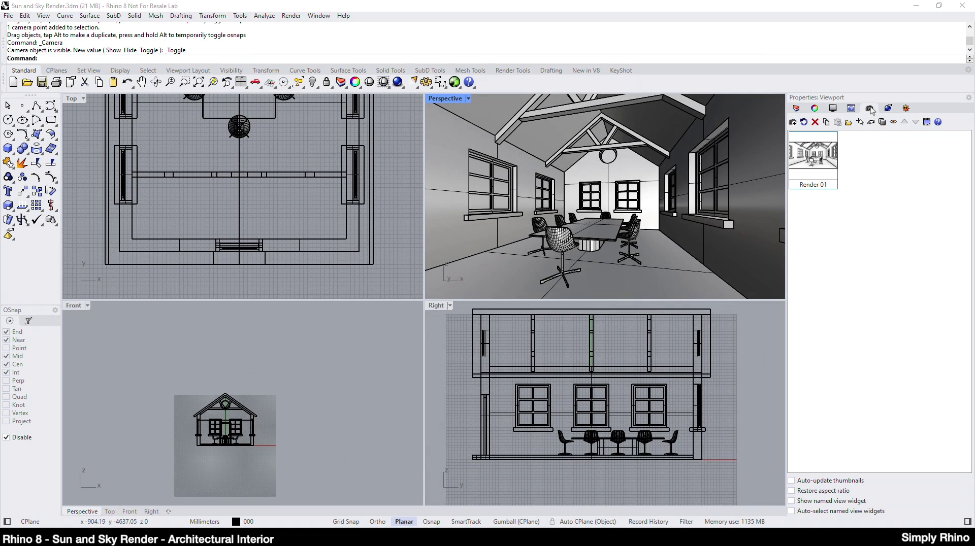
{"action": "left_click", "coordinate": [810, 251]}
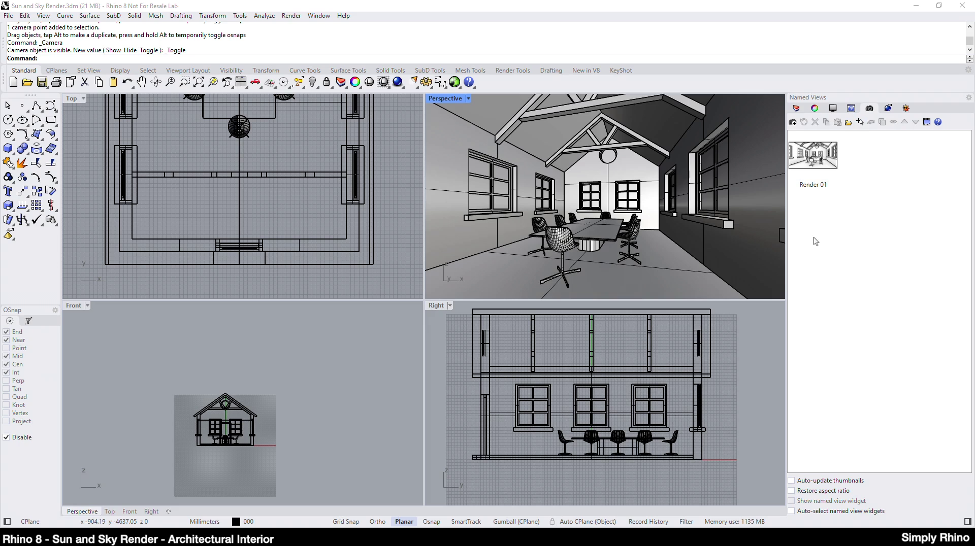
{"action": "left_click", "coordinate": [792, 123]}
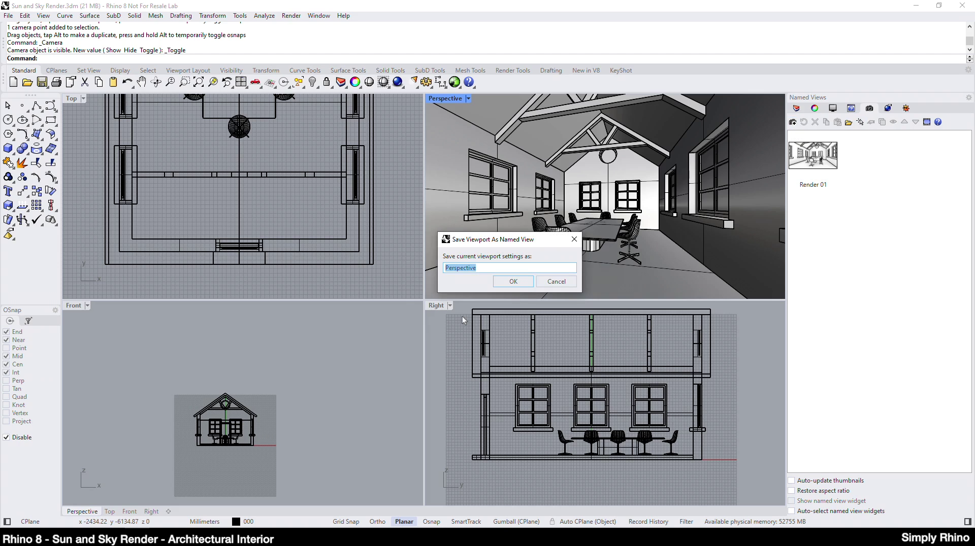
{"action": "type", "text": "Rende"}
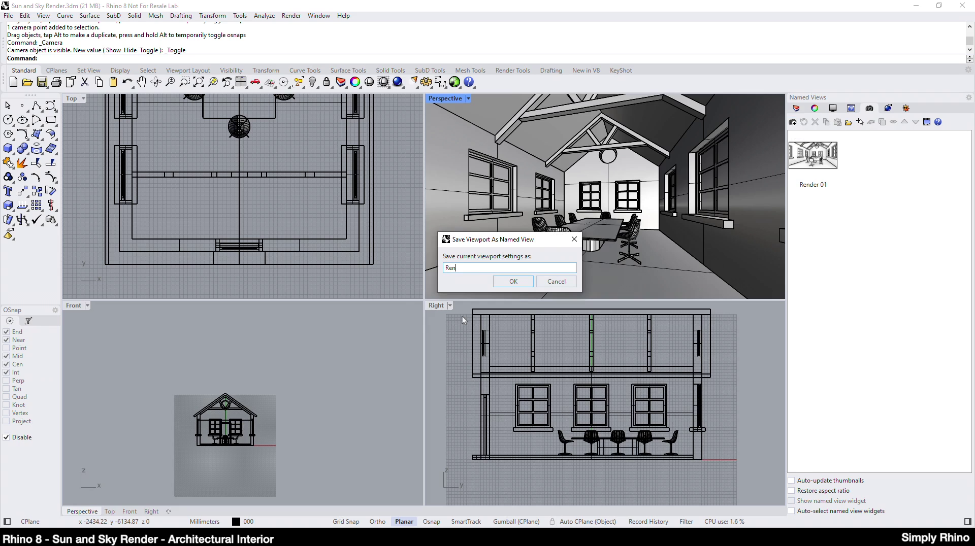
{"action": "type", "text": "r 02"}
{"action": "left_click", "coordinate": [512, 281]}
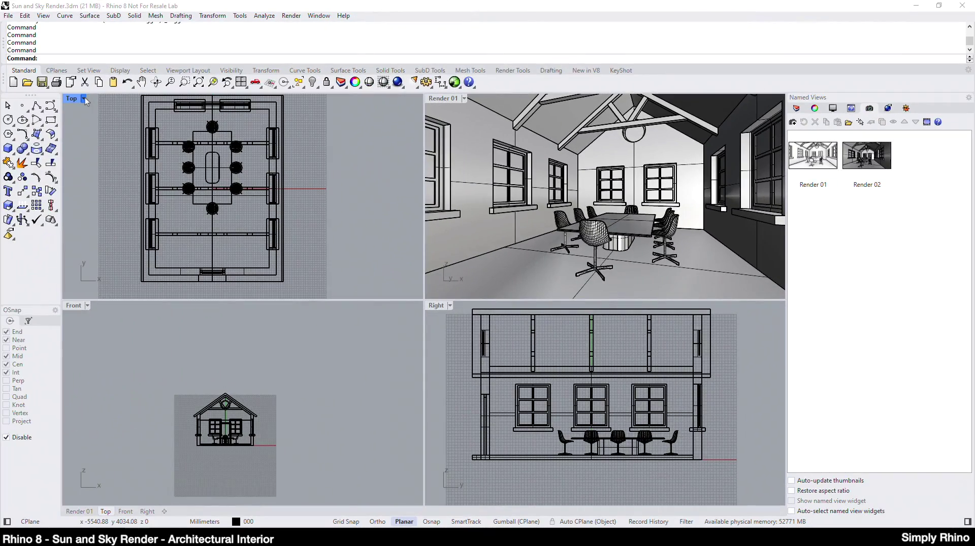
Change the Top viewport to the world Perspective view of the building's exterior.
{"action": "left_click", "coordinate": [84, 98]}
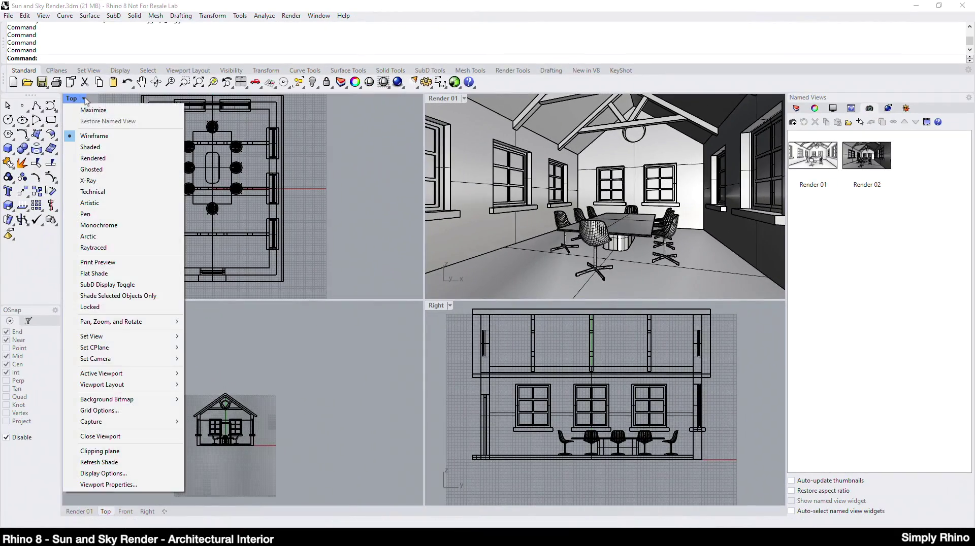
{"action": "mouse_move", "coordinate": [100, 337]}
{"action": "left_click", "coordinate": [254, 418]}
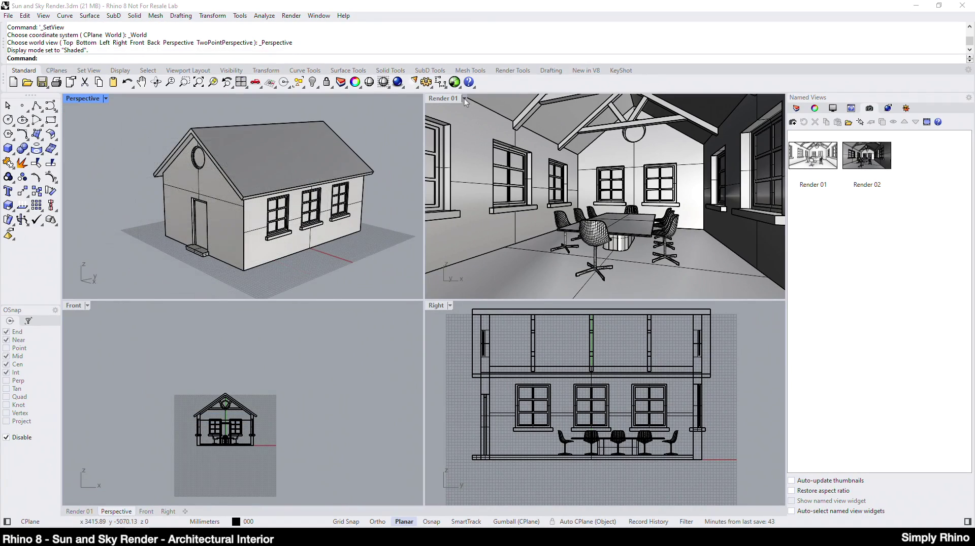
Set both the Render 01 and Perspective viewports to the Rendered display mode.
{"action": "left_click", "coordinate": [464, 99]}
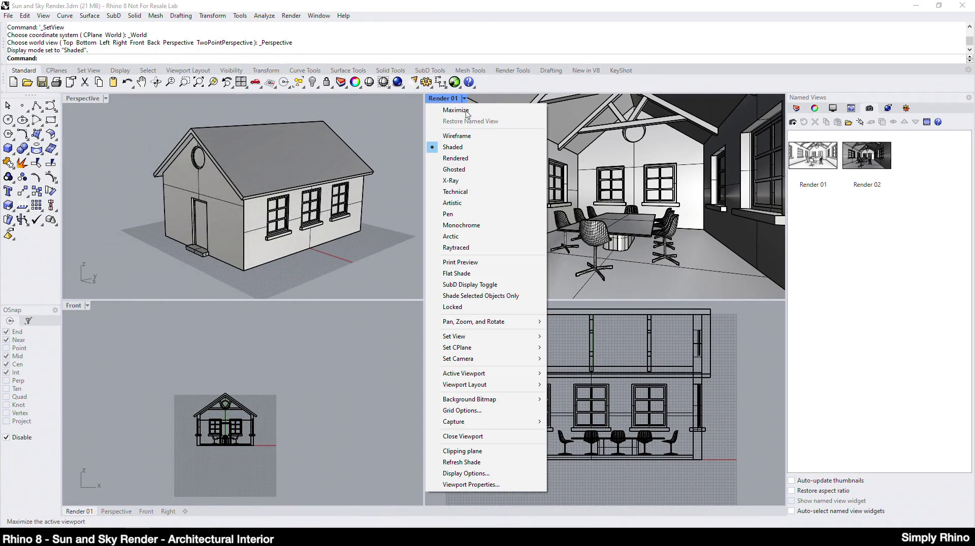
{"action": "left_click", "coordinate": [459, 159]}
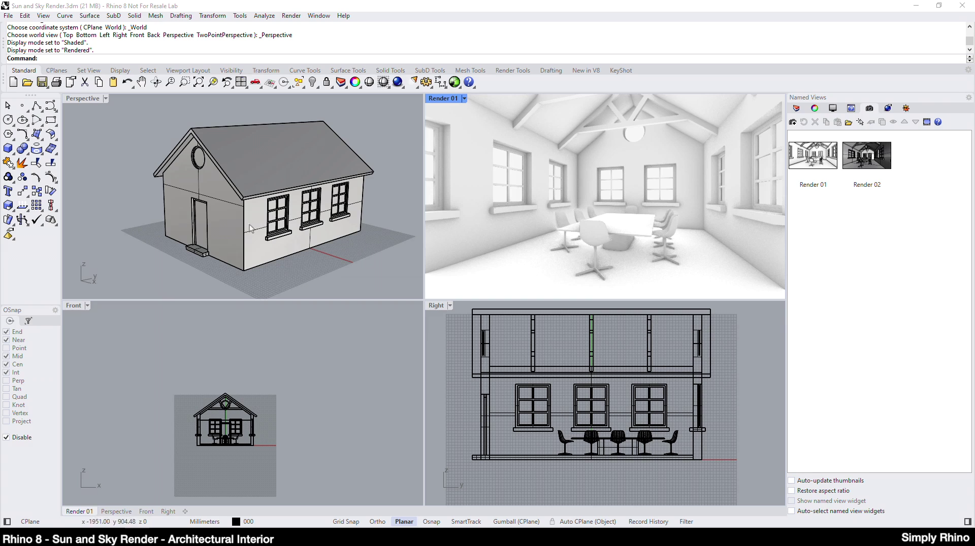
{"action": "left_click", "coordinate": [106, 98]}
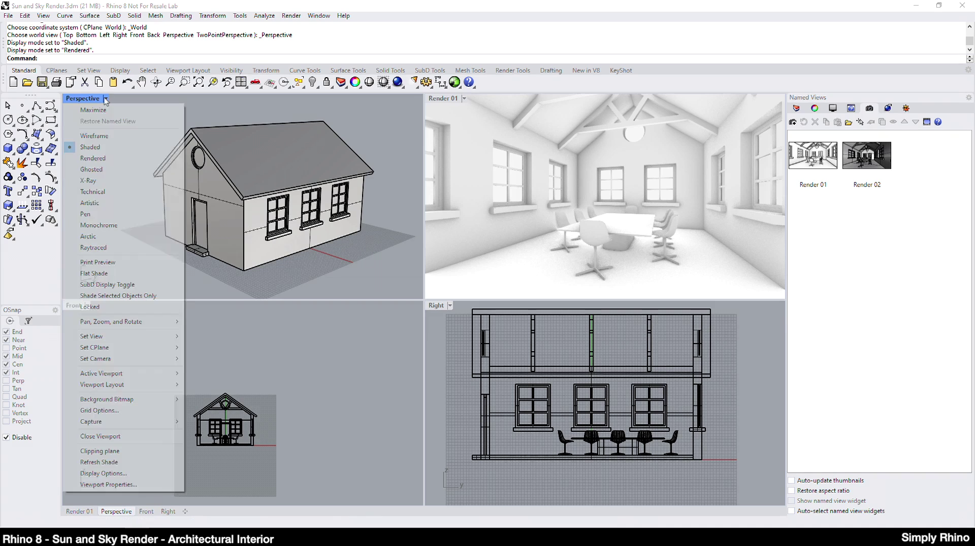
{"action": "left_click", "coordinate": [104, 158]}
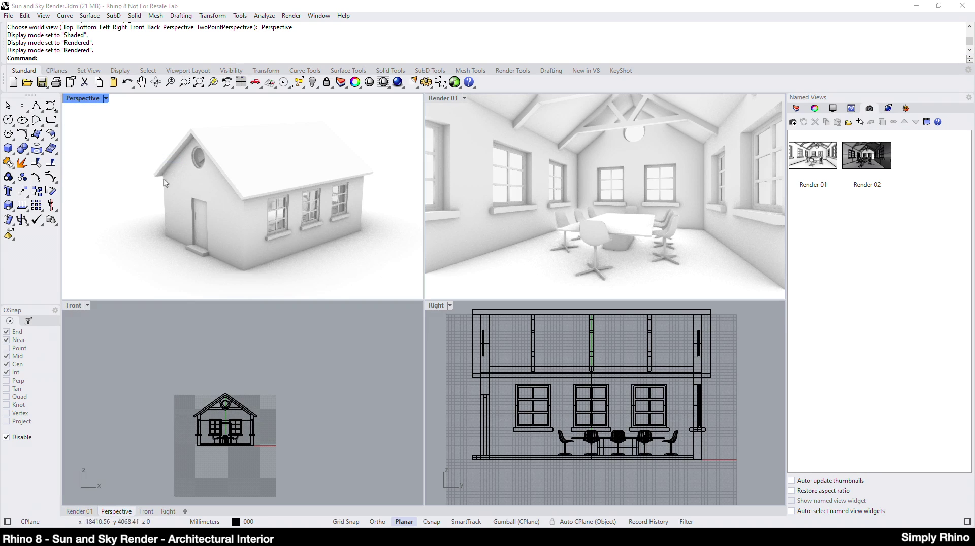
{"action": "scroll", "coordinate": [340, 229], "scroll_direction": "up", "scroll_amount": 3}
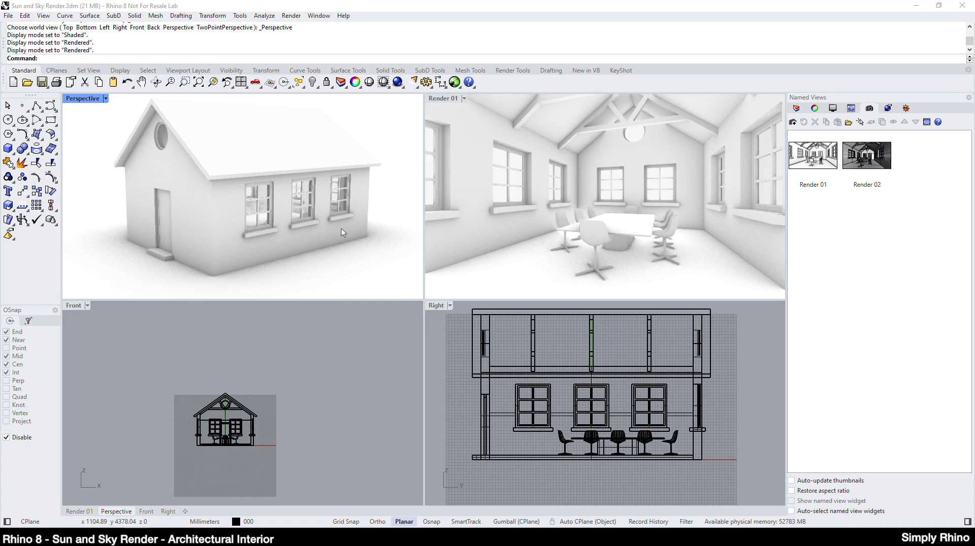
Unlock all the sublayers of 002 3D, from 002-02 Walls to 002-12 Desk.
{"action": "left_click", "coordinate": [796, 108]}
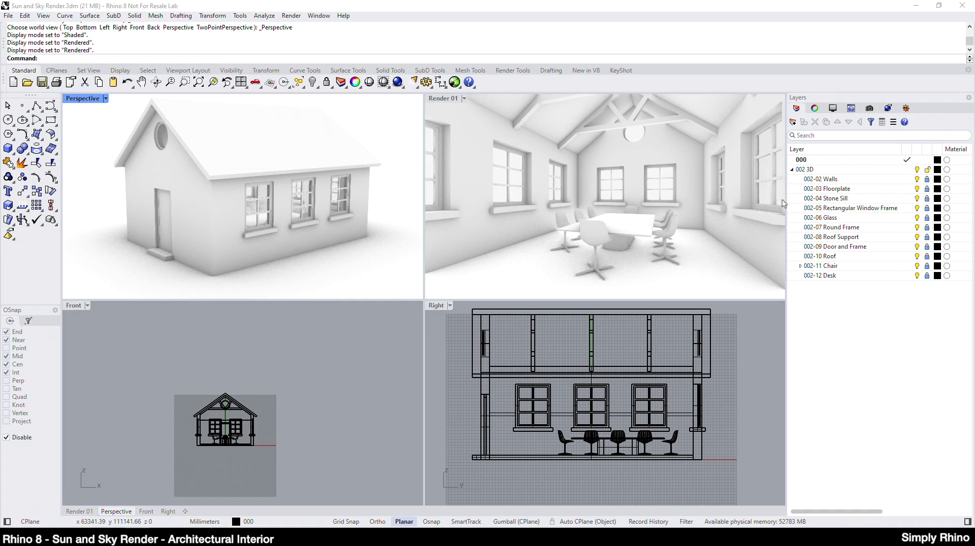
{"action": "left_click", "coordinate": [832, 179]}
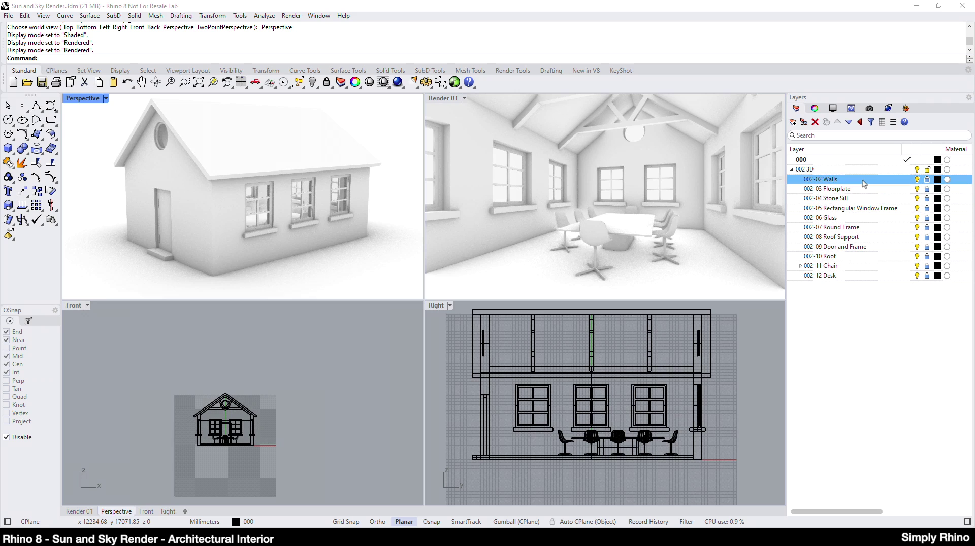
{"action": "left_click", "coordinate": [849, 276], "text": "shift"}
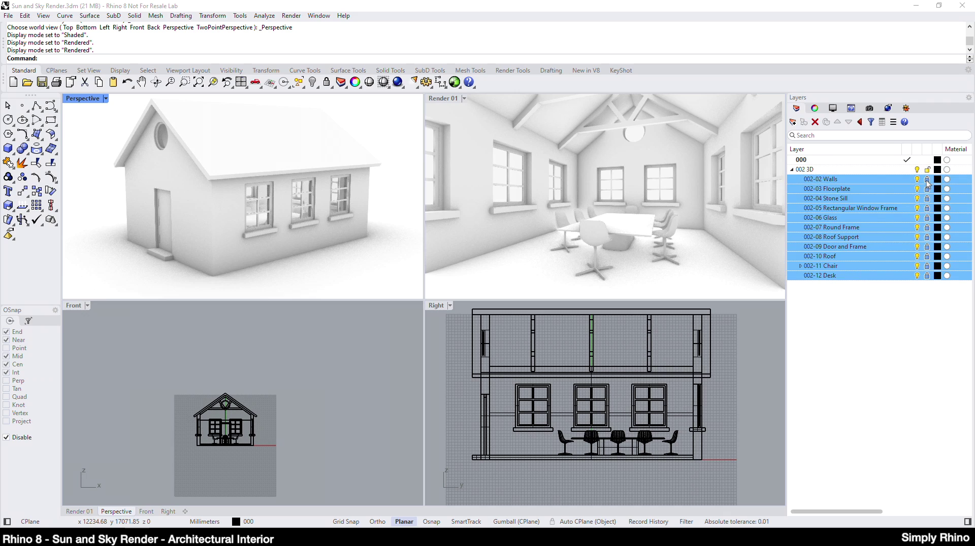
{"action": "left_click", "coordinate": [927, 198]}
{"action": "left_click", "coordinate": [869, 381]}
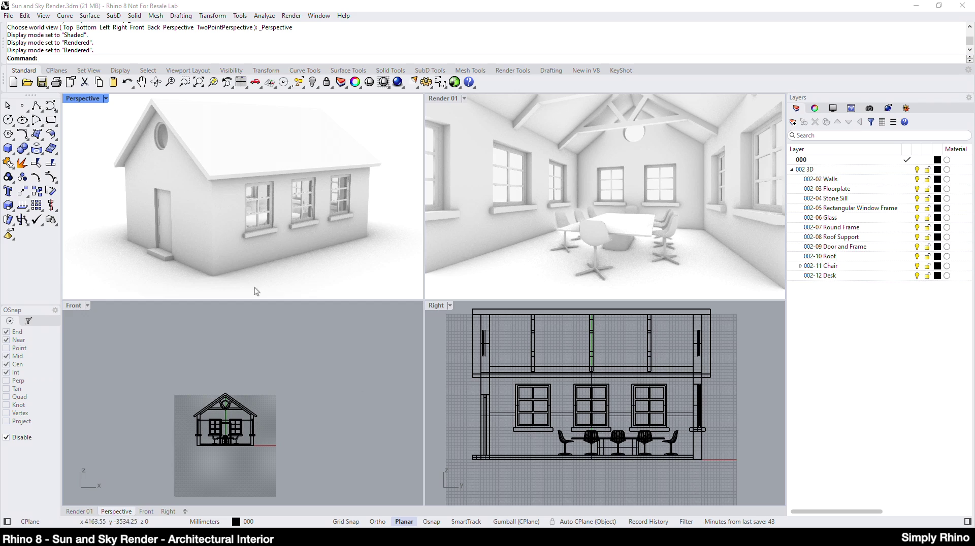
Select the objects on the 002-02 Walls layer and open their material properties.
{"action": "right_click", "coordinate": [834, 180]}
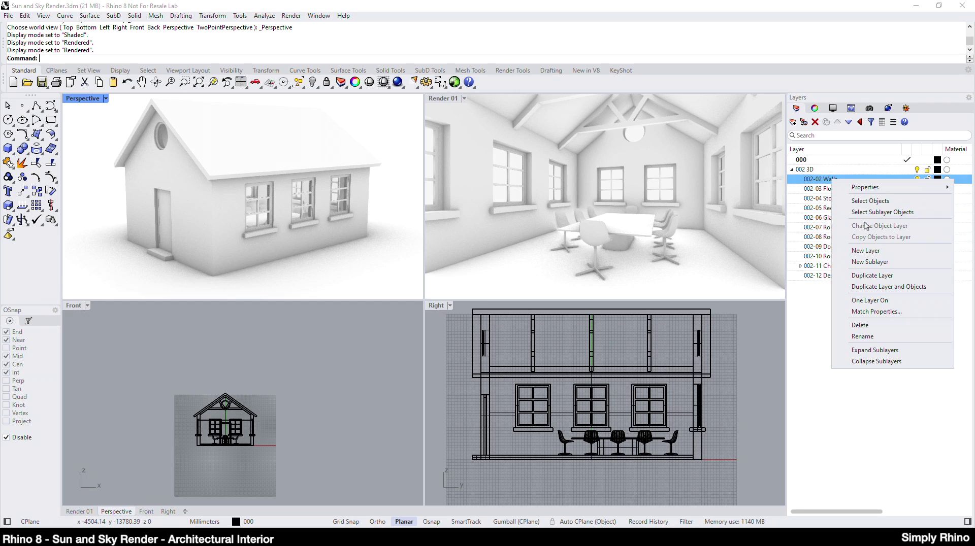
{"action": "left_click", "coordinate": [869, 201]}
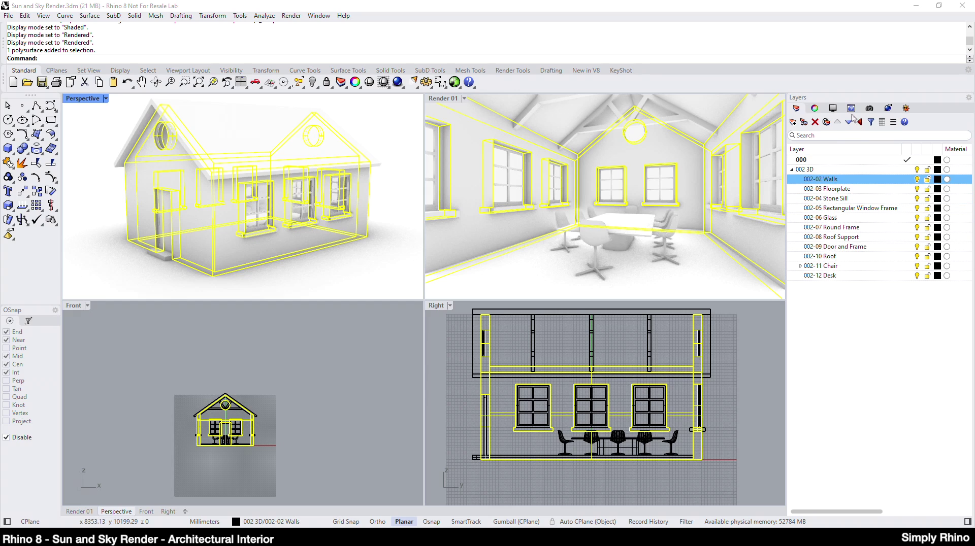
{"action": "left_click", "coordinate": [815, 109]}
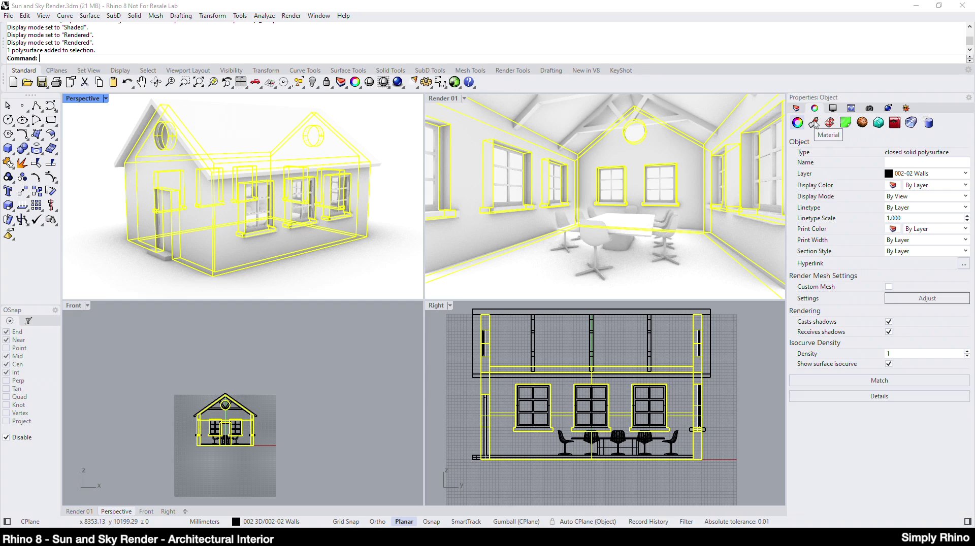
{"action": "left_click", "coordinate": [814, 123]}
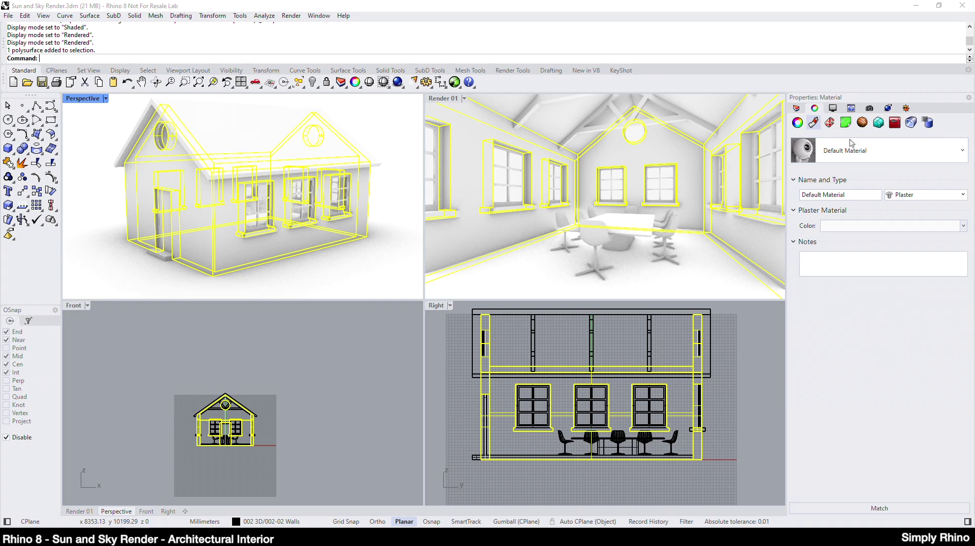
Assign the Brick wall 3D mortar material to the walls, importing it from the library's Architectural, Wall, Brick, English bond folder.
{"action": "left_click", "coordinate": [963, 151]}
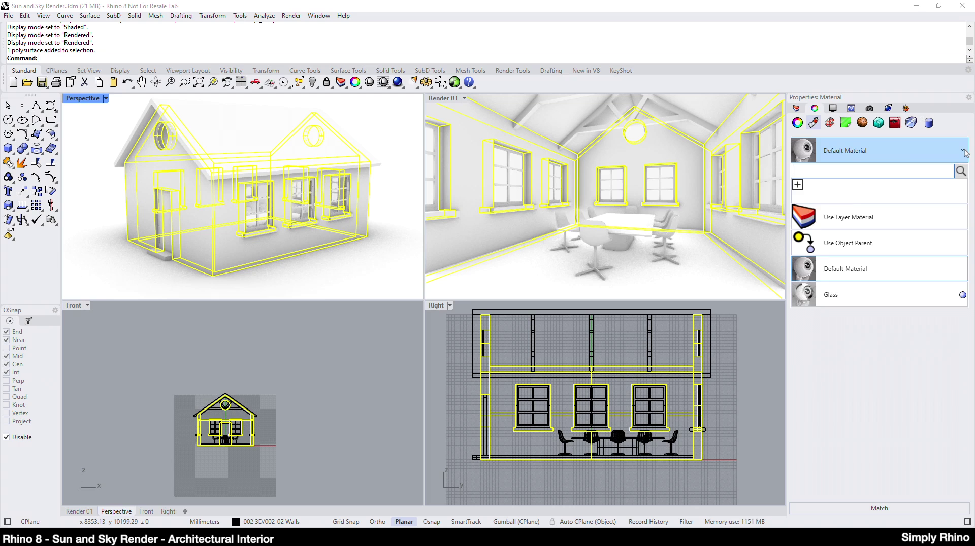
{"action": "left_click", "coordinate": [798, 186]}
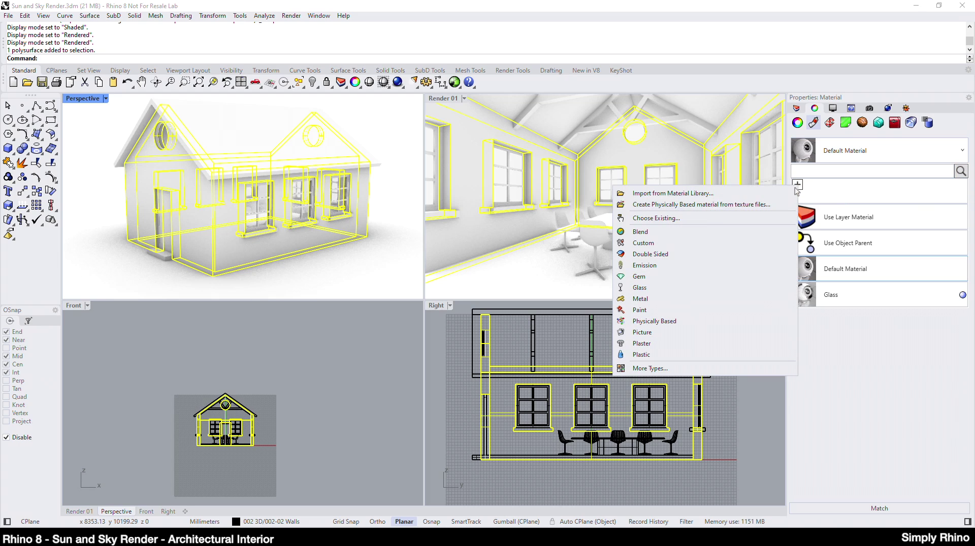
{"action": "left_click", "coordinate": [745, 195]}
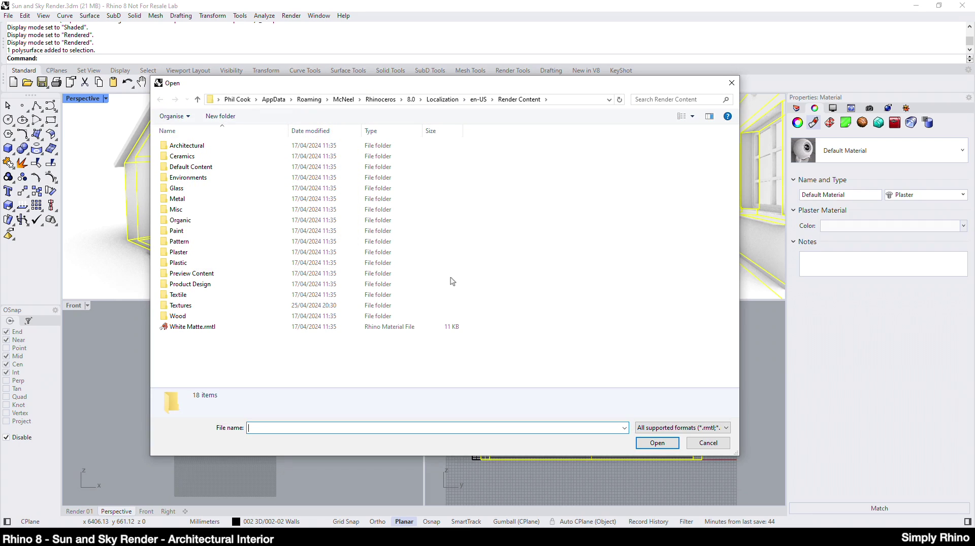
{"action": "left_click", "coordinate": [239, 147]}
{"action": "double_click", "coordinate": [240, 148]}
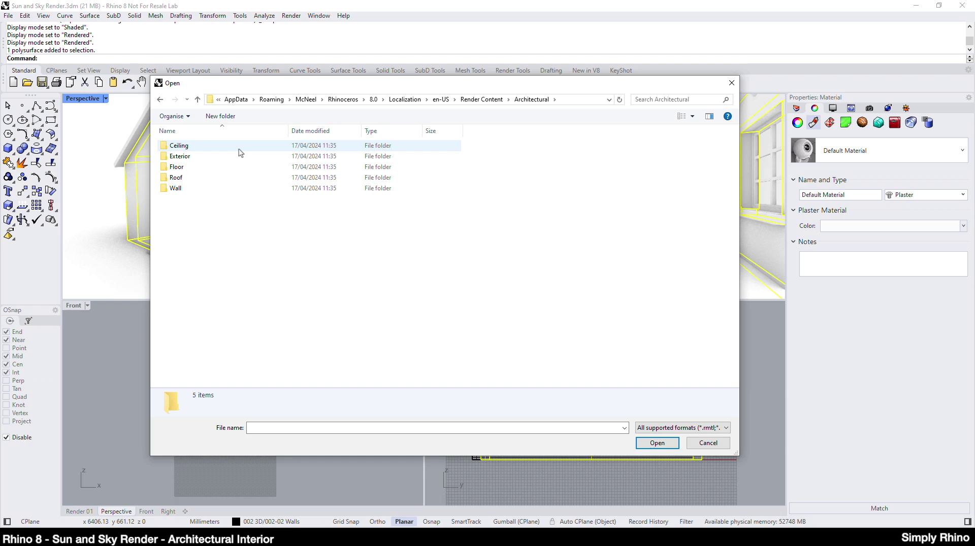
{"action": "double_click", "coordinate": [232, 192]}
{"action": "double_click", "coordinate": [231, 147]}
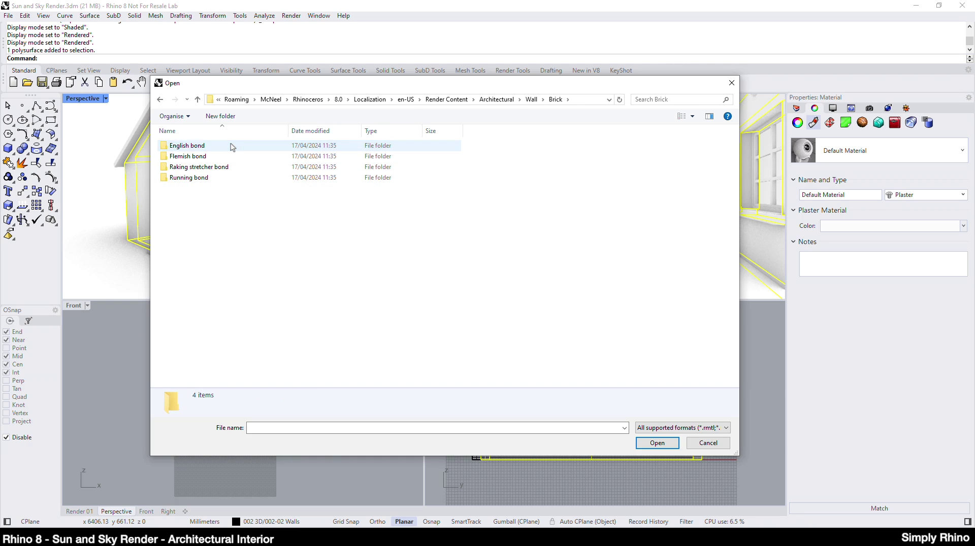
{"action": "double_click", "coordinate": [229, 147]}
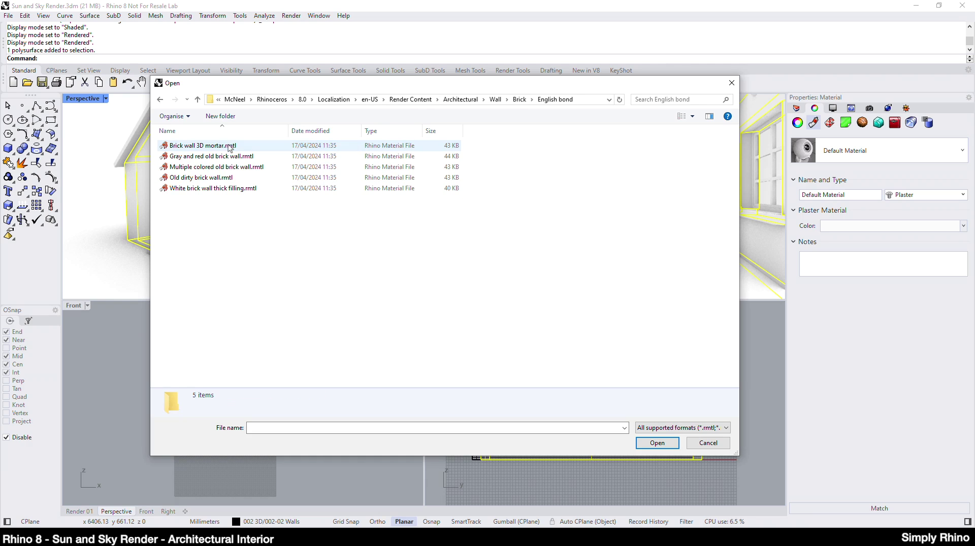
{"action": "double_click", "coordinate": [228, 148]}
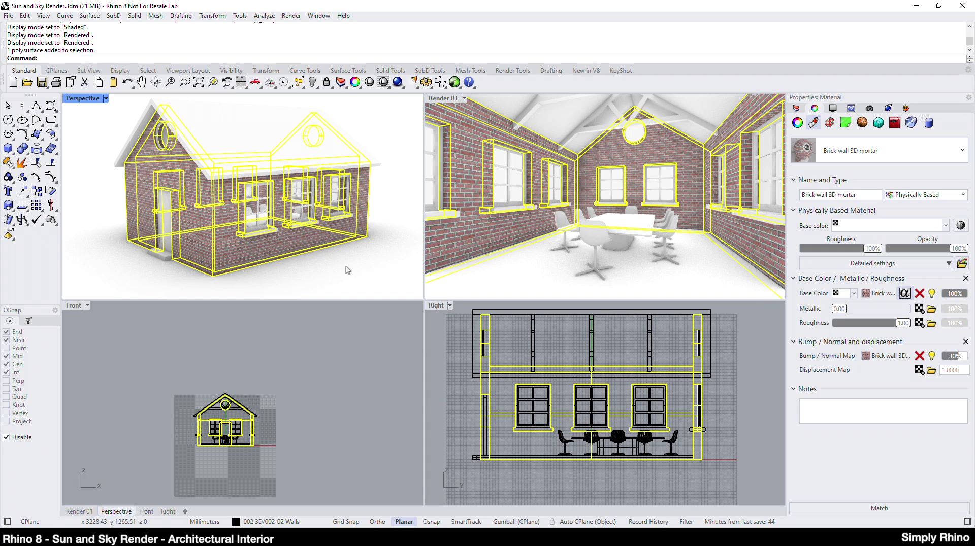
{"action": "key", "text": "Escape"}
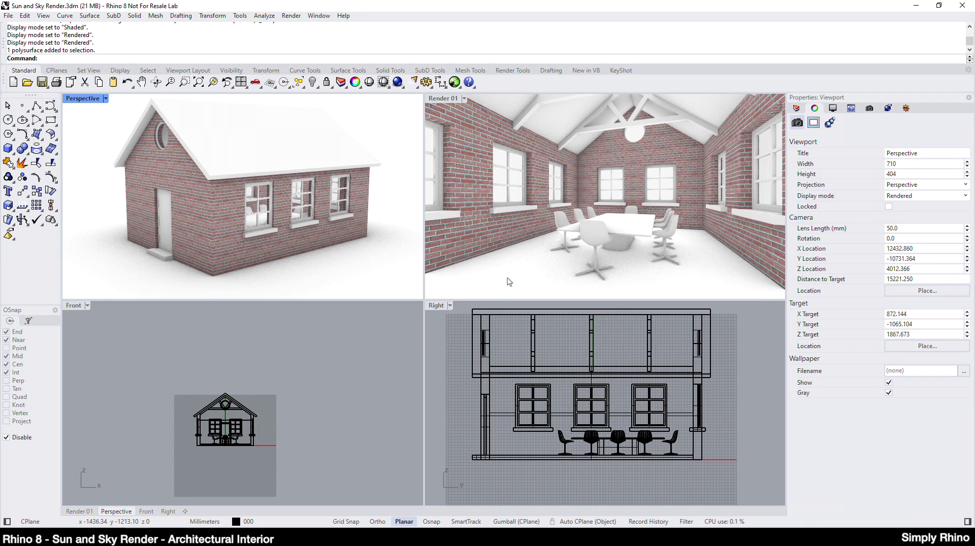
Assign the Floor wood lighter reflective material to the floorplate, importing it from the library's Architectural, Floor, Wood folder.
{"action": "left_click", "coordinate": [525, 283]}
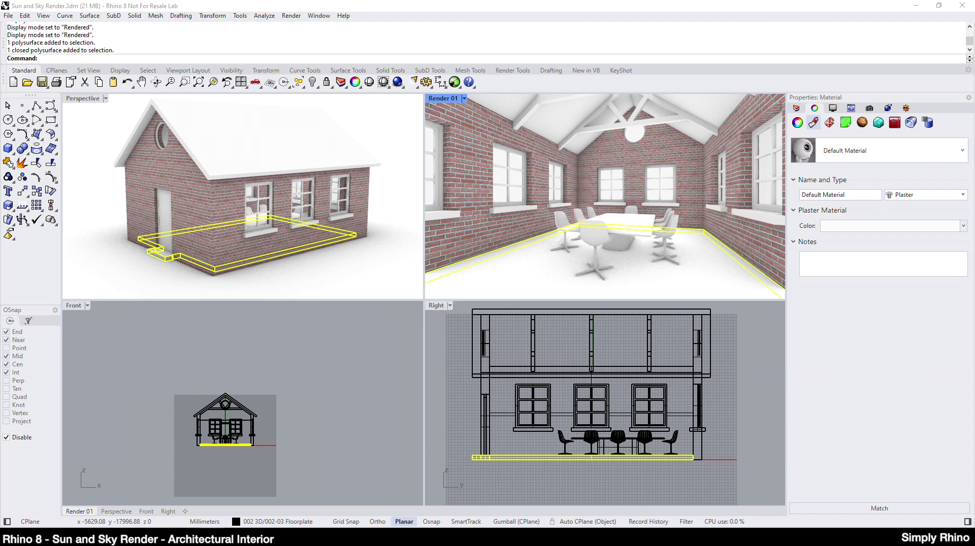
{"action": "left_click", "coordinate": [964, 152]}
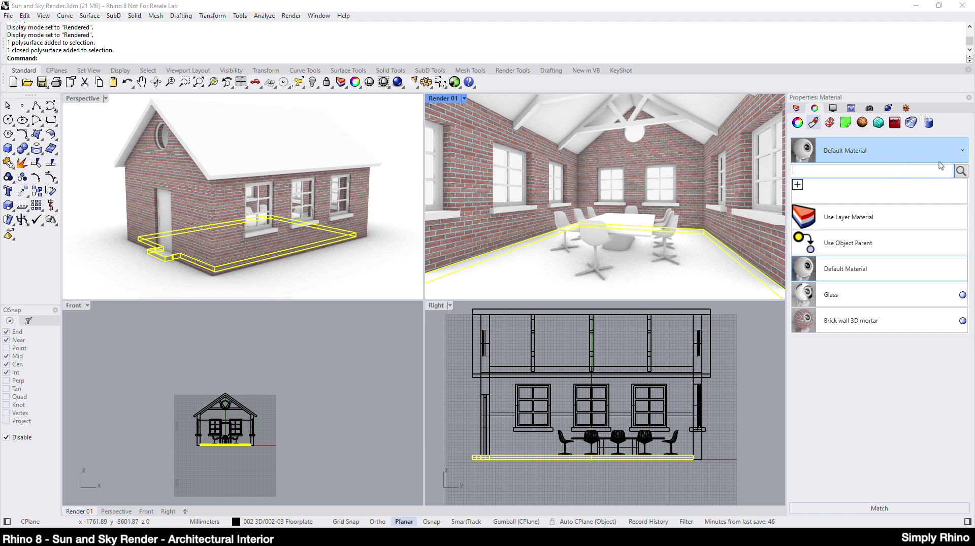
{"action": "left_click", "coordinate": [798, 186]}
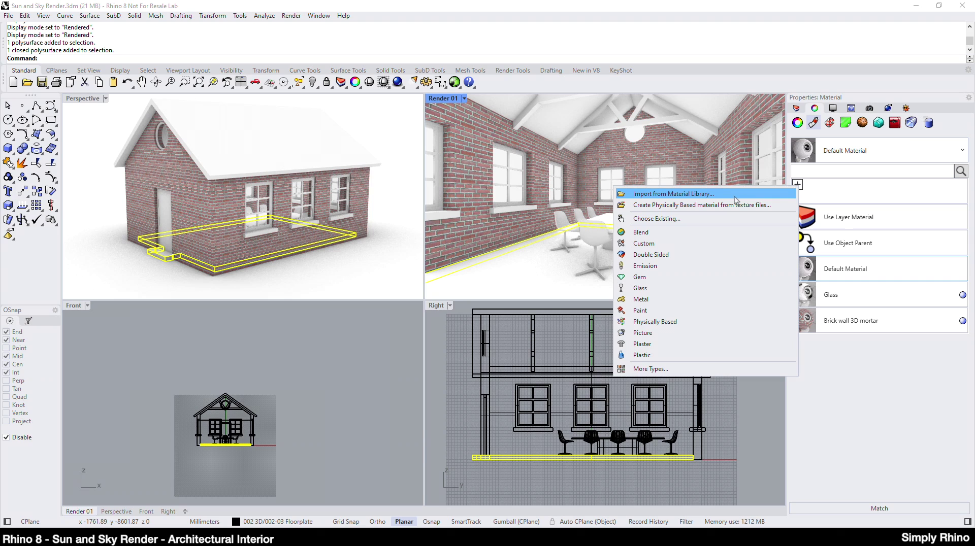
{"action": "left_click", "coordinate": [720, 197]}
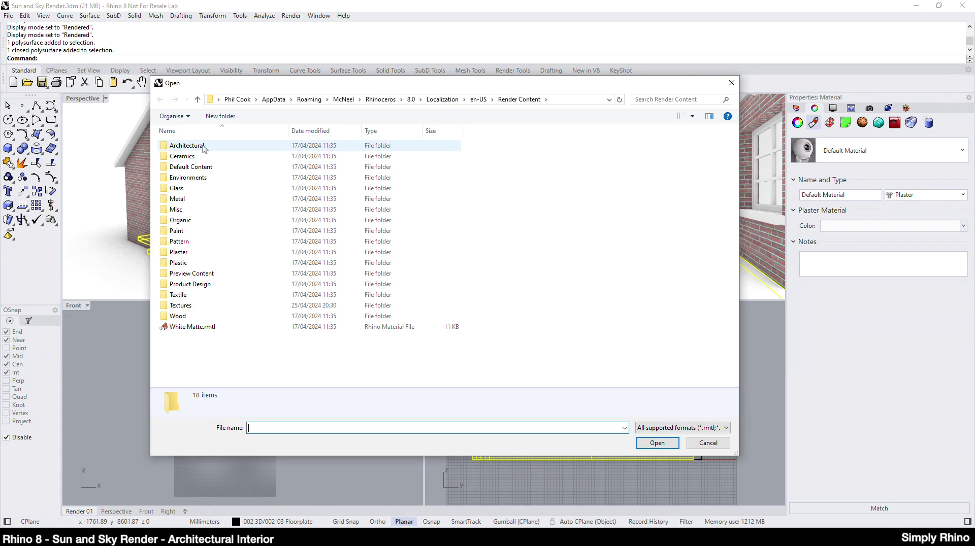
{"action": "double_click", "coordinate": [203, 148]}
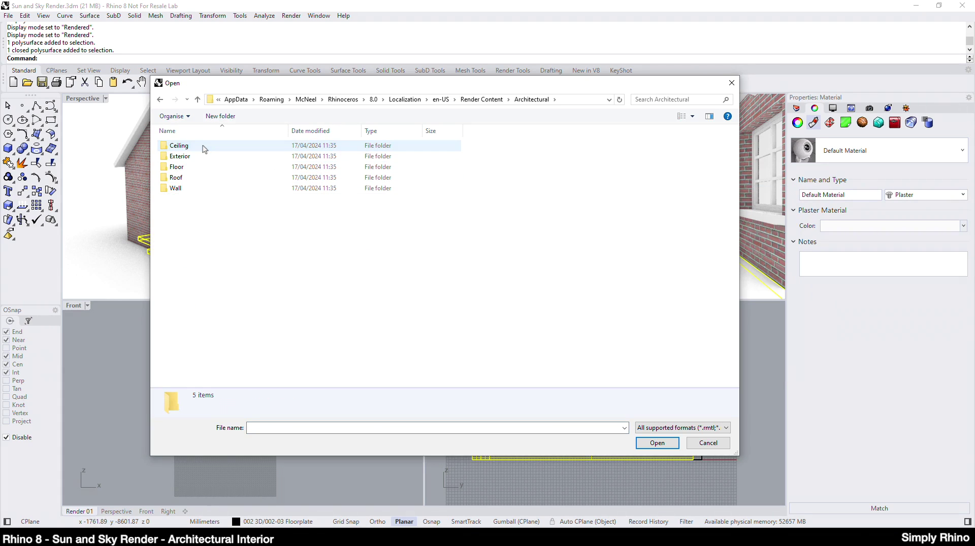
{"action": "double_click", "coordinate": [187, 168]}
{"action": "left_click", "coordinate": [186, 168]}
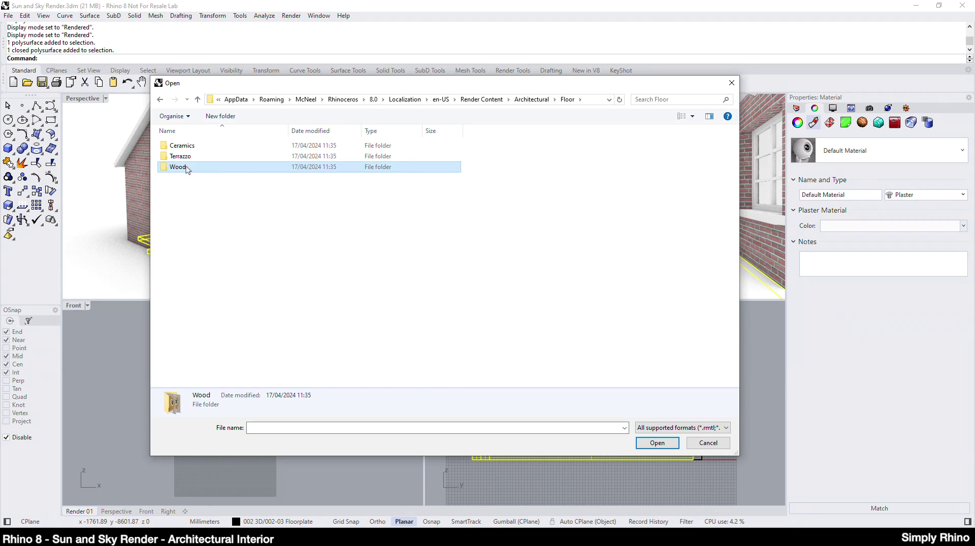
{"action": "double_click", "coordinate": [187, 168]}
{"action": "left_click", "coordinate": [185, 240]}
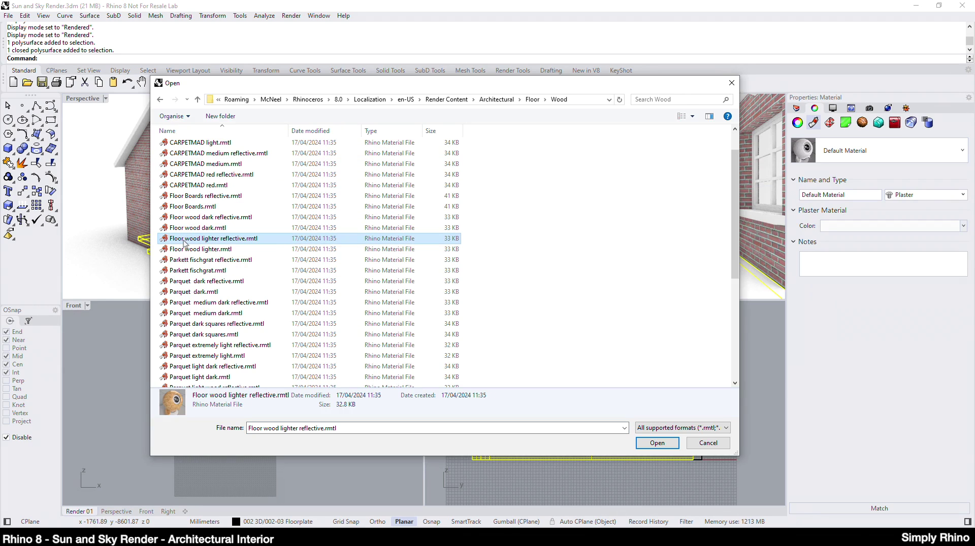
{"action": "left_click", "coordinate": [650, 446]}
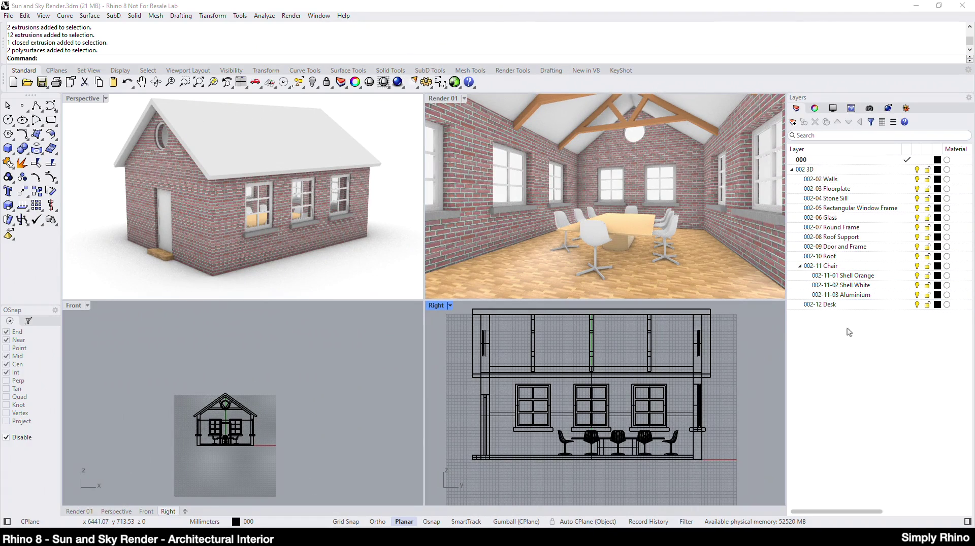
Select the objects on the 002-11-01 Shell Orange layer and assign them a new Plastic material.
{"action": "left_click", "coordinate": [863, 277]}
{"action": "right_click", "coordinate": [865, 282]}
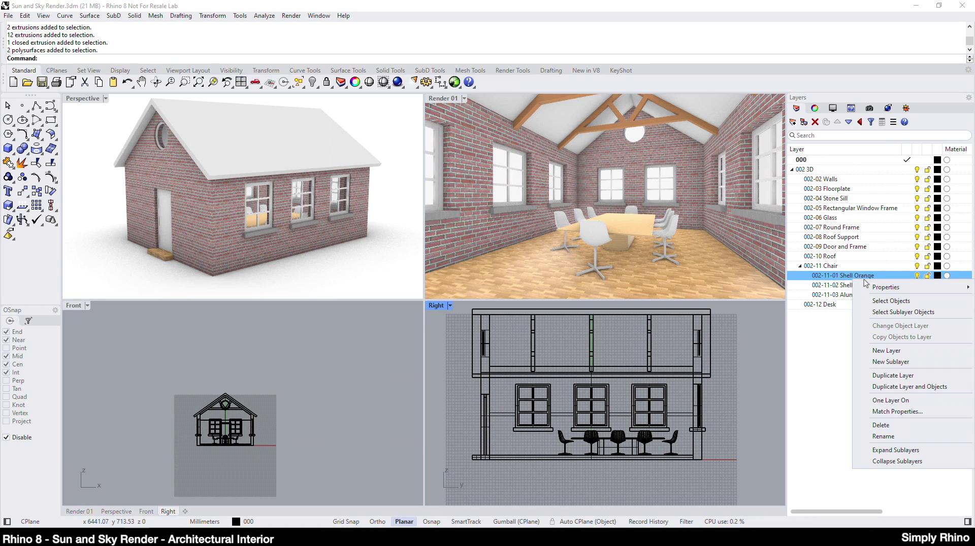
{"action": "left_click", "coordinate": [891, 301]}
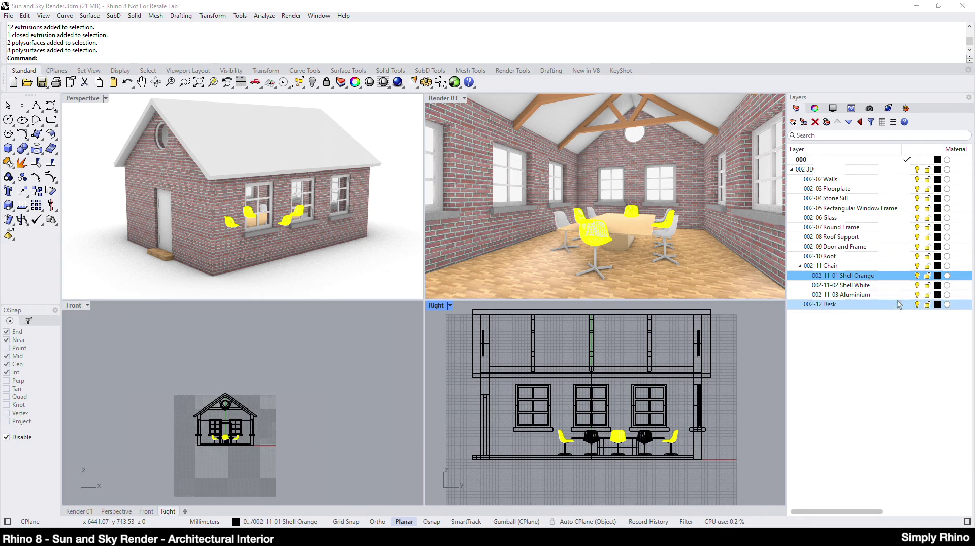
{"action": "left_click", "coordinate": [818, 111]}
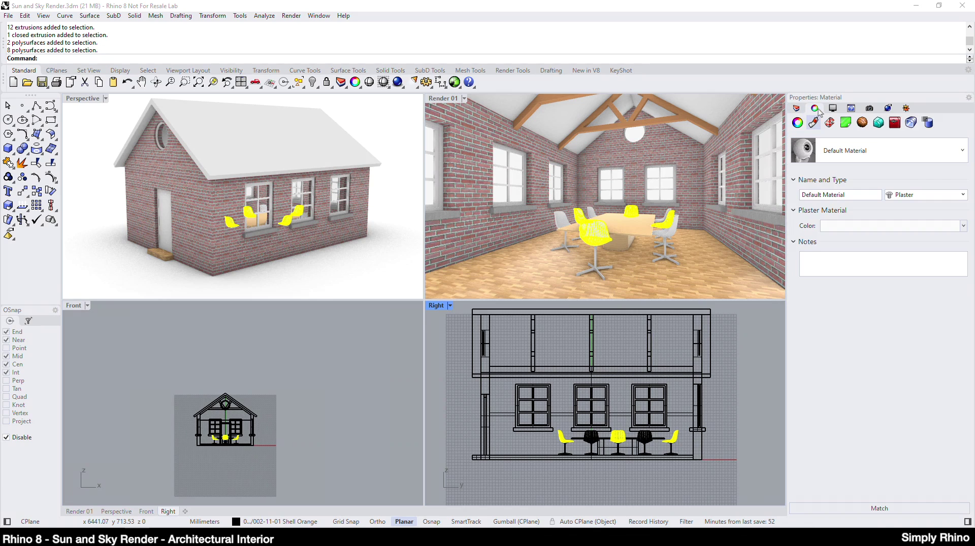
{"action": "left_click", "coordinate": [961, 152]}
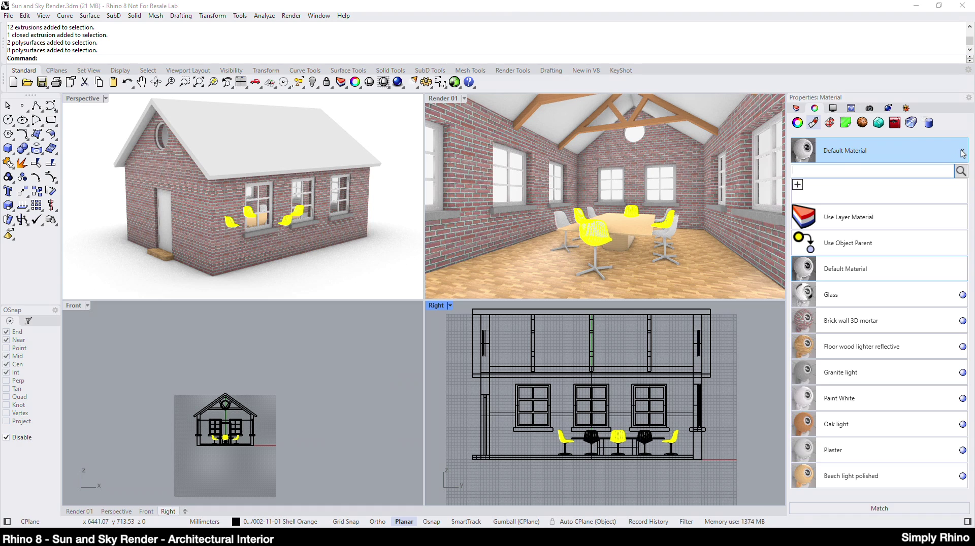
{"action": "left_click", "coordinate": [797, 186]}
{"action": "left_click", "coordinate": [668, 354]}
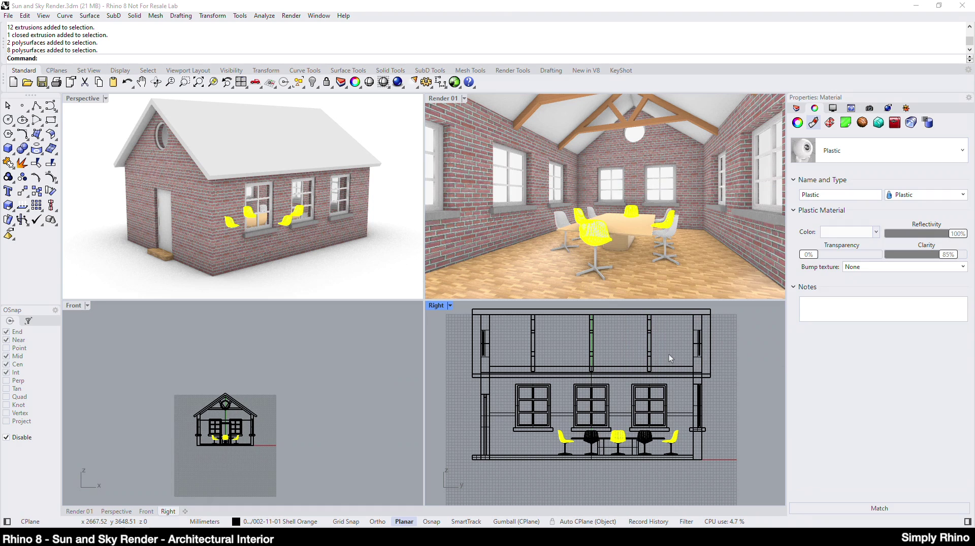
Set the plastic material's color to orange #FF9800 and its reflectivity and clarity to 75% each.
{"action": "left_click", "coordinate": [846, 233]}
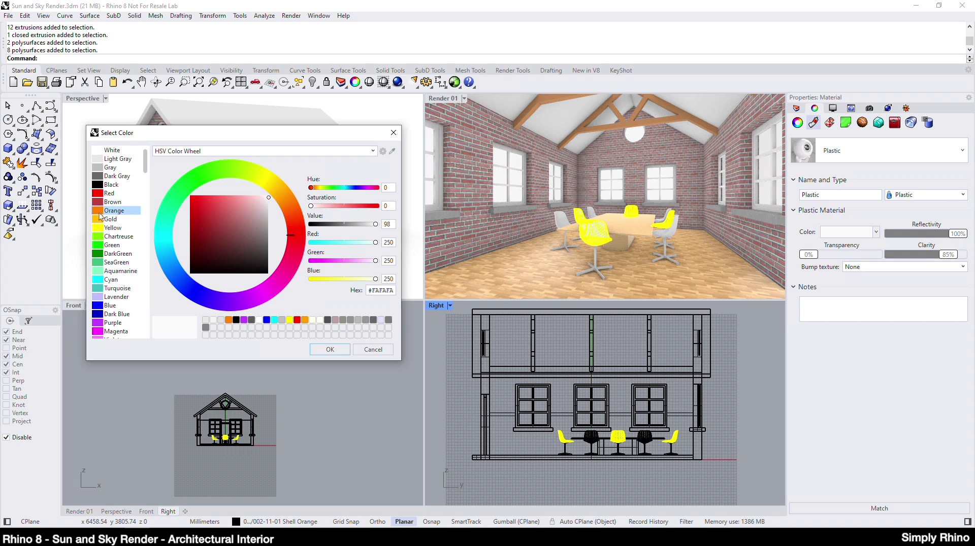
{"action": "left_click", "coordinate": [103, 211]}
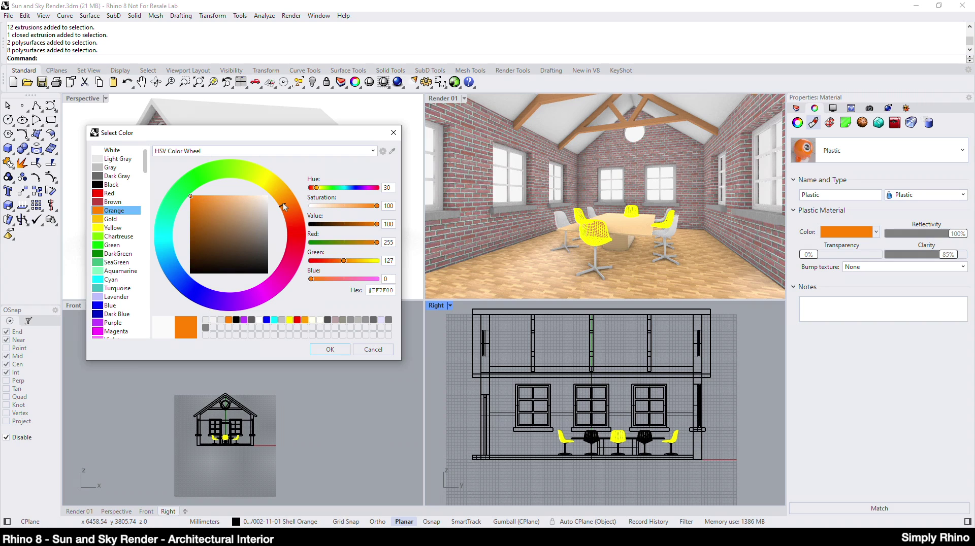
{"action": "left_click_drag", "start_coordinate": [284, 206], "coordinate": [281, 203]}
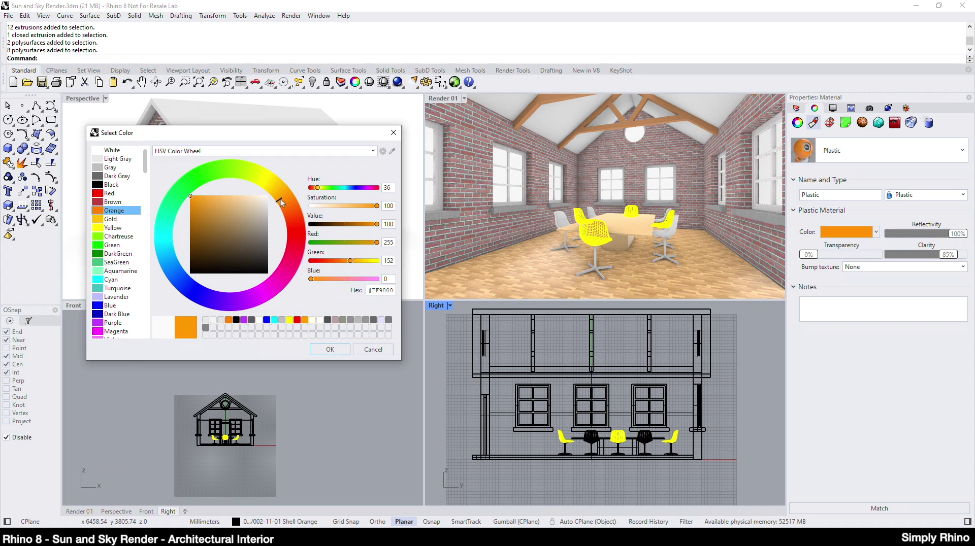
{"action": "left_click", "coordinate": [324, 354]}
{"action": "left_click_drag", "start_coordinate": [960, 240], "coordinate": [939, 260]}
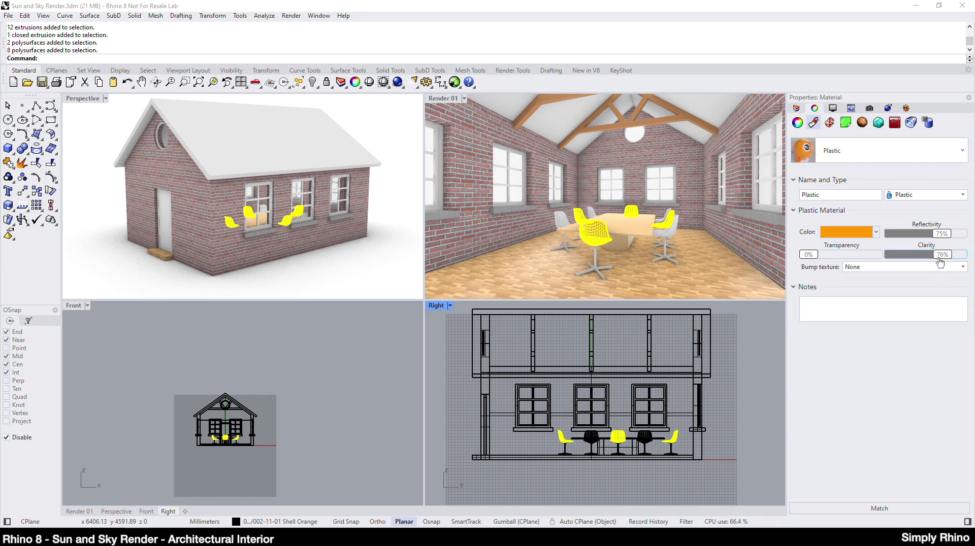
{"action": "left_click_drag", "start_coordinate": [940, 263], "coordinate": [938, 263]}
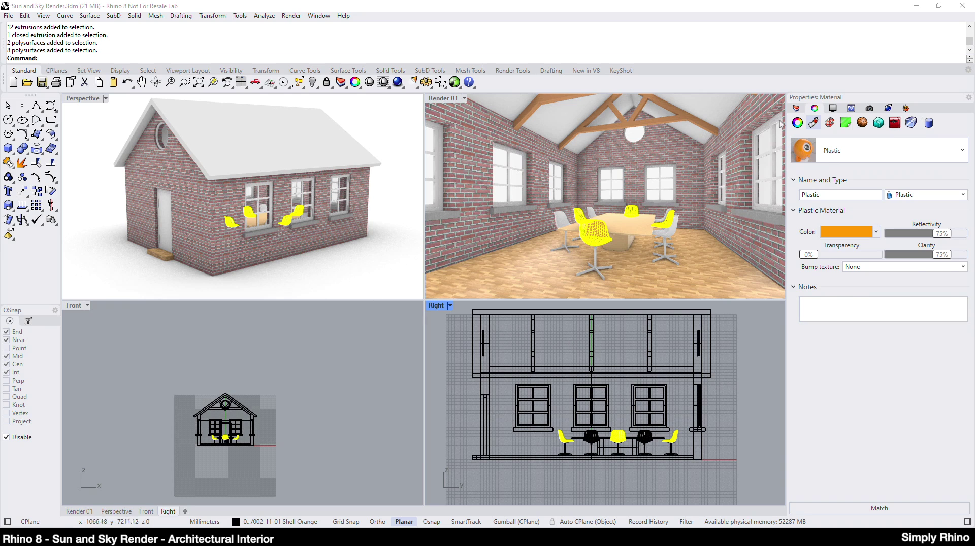
Turn on only the 002-11-01 Shell Orange layer and deselect the chair shells.
{"action": "left_click", "coordinate": [796, 109]}
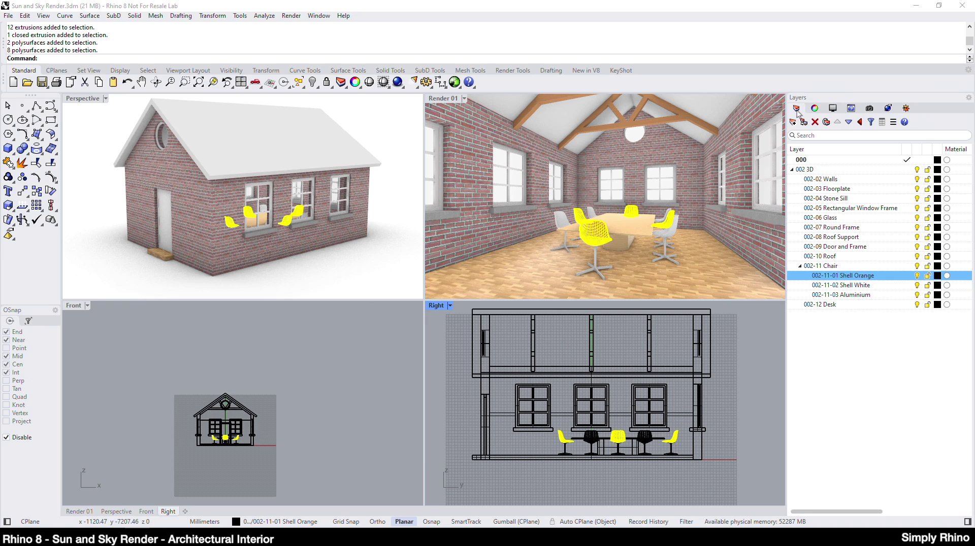
{"action": "right_click", "coordinate": [866, 277]}
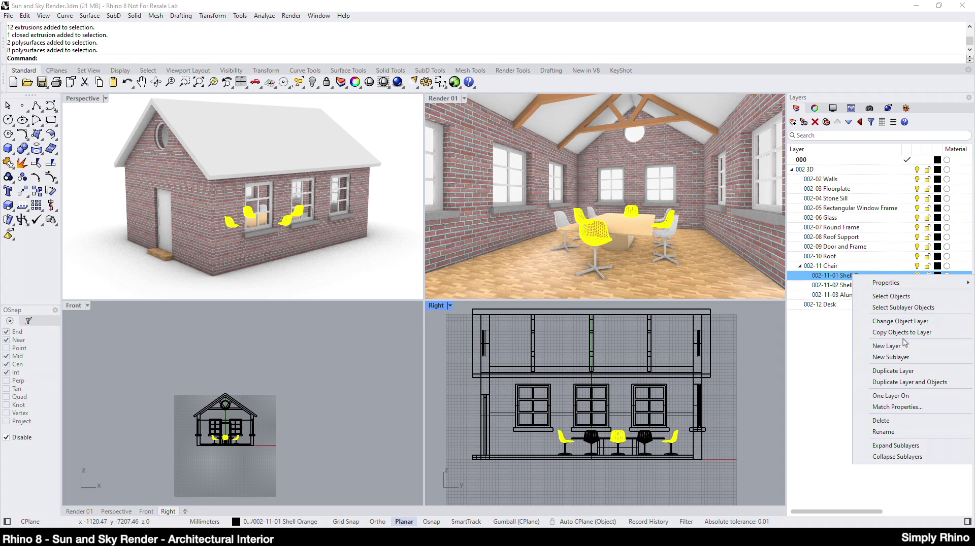
{"action": "left_click", "coordinate": [905, 397]}
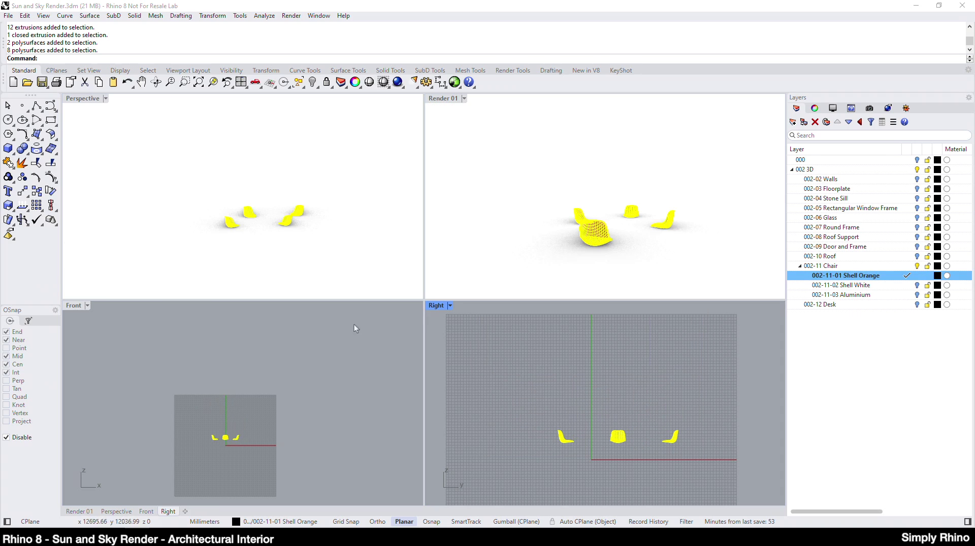
{"action": "left_click", "coordinate": [345, 377]}
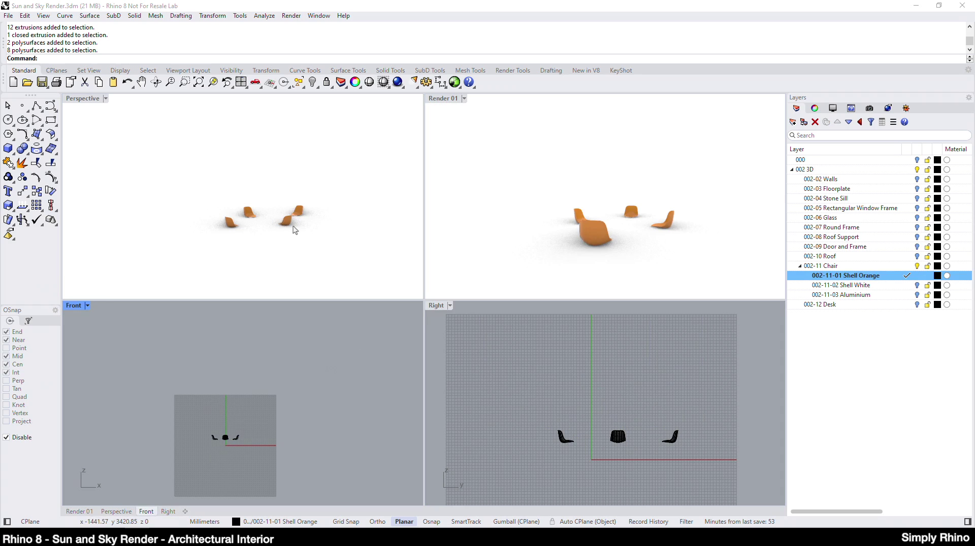
Examine one orange chair shell up close from several angles in the Perspective viewport, checking its surface and edges.
{"action": "scroll", "coordinate": [284, 221], "scroll_direction": "up", "scroll_amount": 5}
{"action": "scroll", "coordinate": [285, 222], "scroll_direction": "up", "scroll_amount": 5}
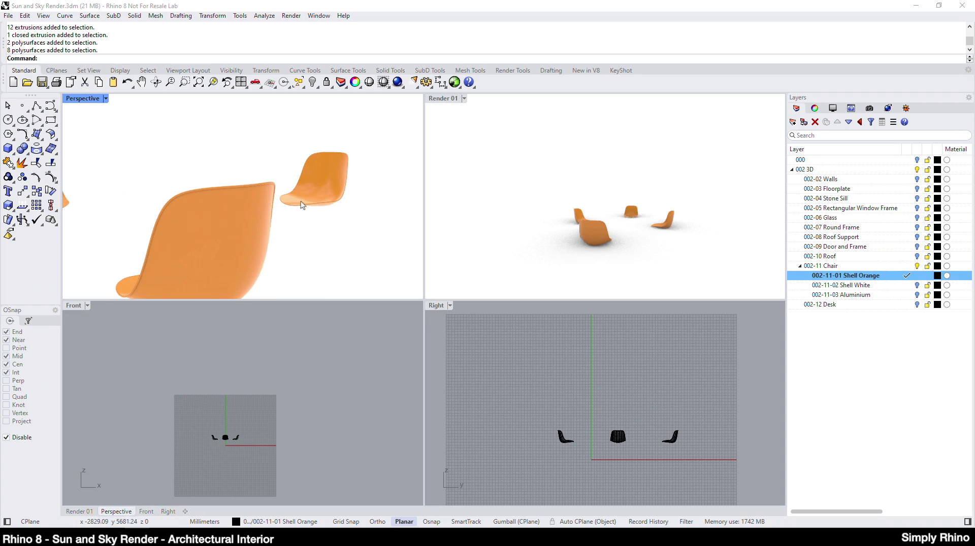
{"action": "right_click_drag", "start_coordinate": [324, 193], "coordinate": [305, 212]}
{"action": "scroll", "coordinate": [318, 218], "scroll_direction": "down", "scroll_amount": 5}
{"action": "scroll", "coordinate": [292, 163], "scroll_direction": "up", "scroll_amount": 3}
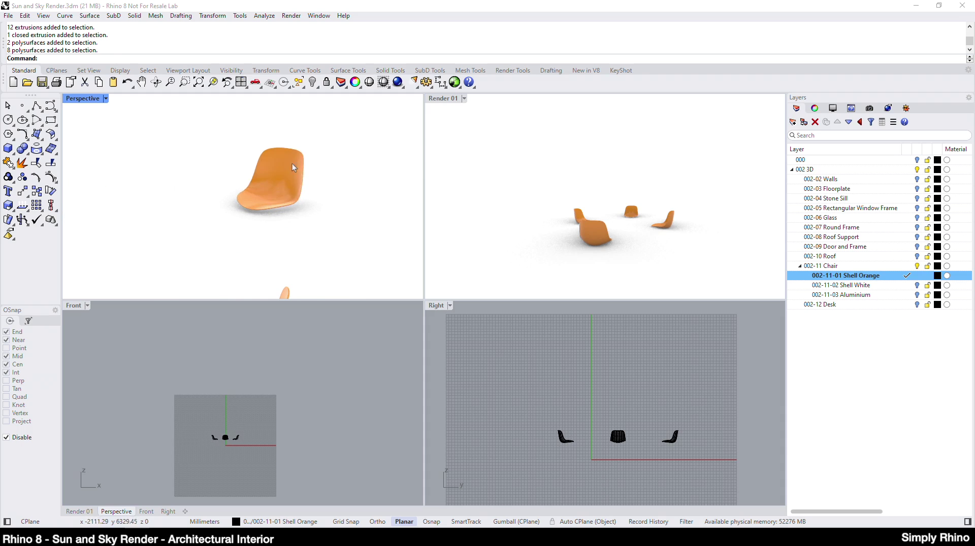
{"action": "left_click", "coordinate": [288, 173]}
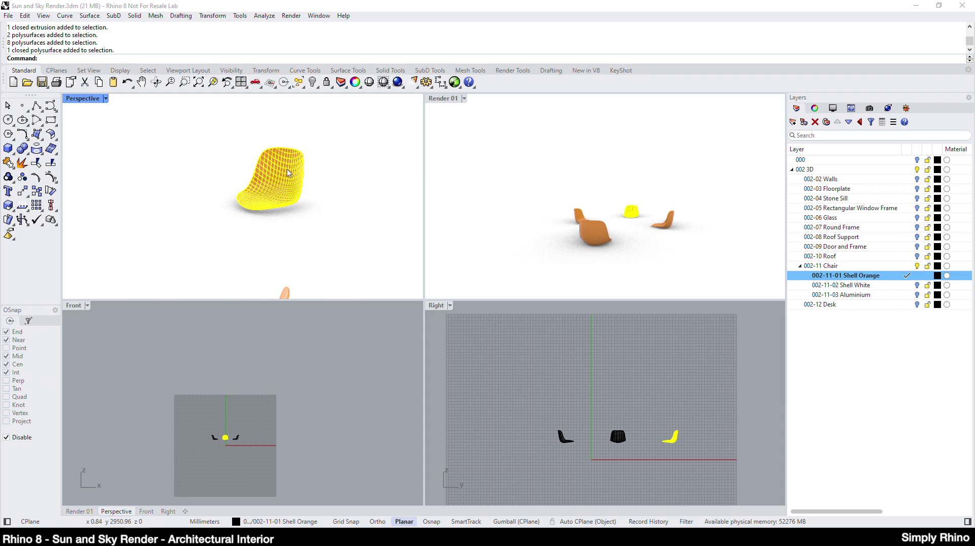
{"action": "left_click", "coordinate": [214, 84]}
{"action": "left_click", "coordinate": [374, 275]}
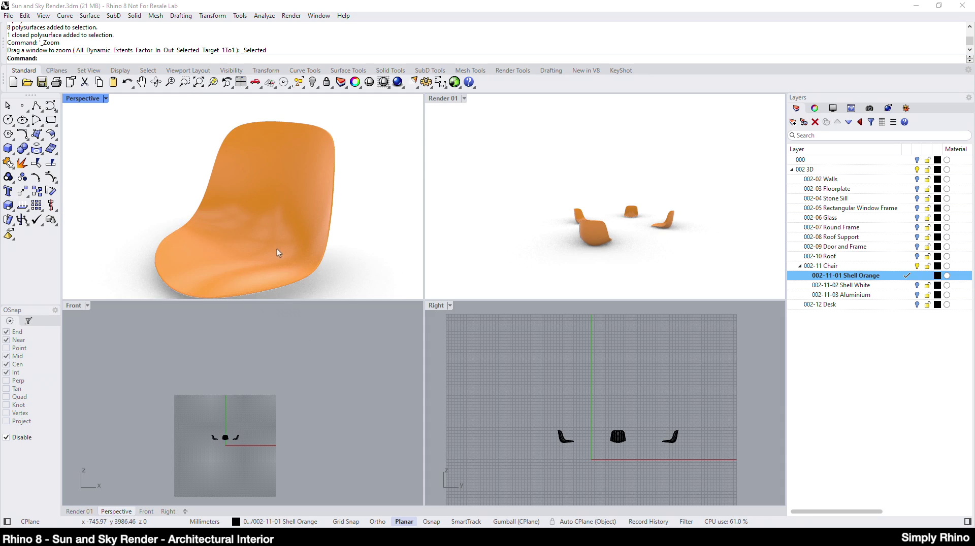
{"action": "right_click_drag", "start_coordinate": [276, 248], "coordinate": [419, 279]}
{"action": "scroll", "coordinate": [177, 158], "scroll_direction": "up", "scroll_amount": 3}
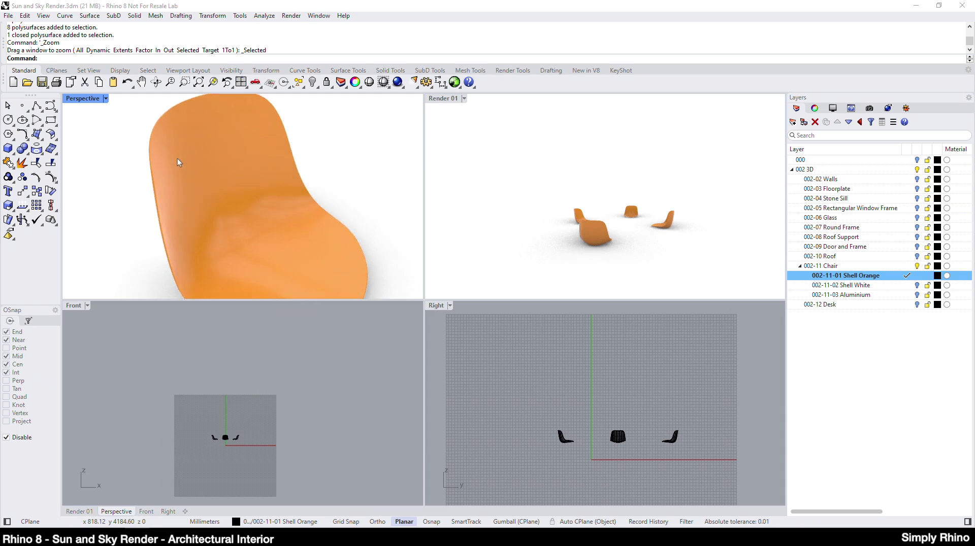
Select one orange chair shell and set its plastic material's bump texture to Speckle.
{"action": "scroll", "coordinate": [178, 173], "scroll_direction": "up", "scroll_amount": 2}
{"action": "scroll", "coordinate": [242, 239], "scroll_direction": "down", "scroll_amount": 4}
{"action": "scroll", "coordinate": [313, 264], "scroll_direction": "up", "scroll_amount": 4}
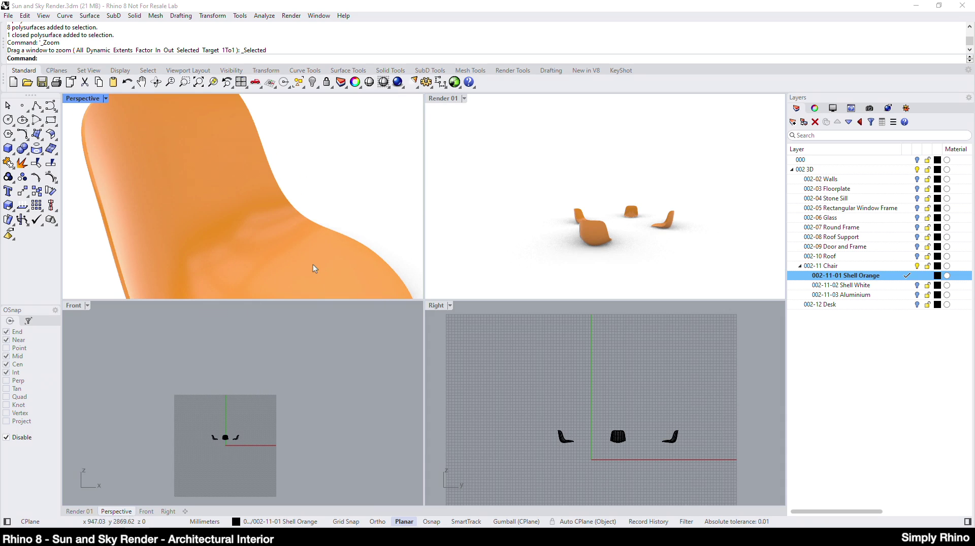
{"action": "left_click", "coordinate": [306, 252]}
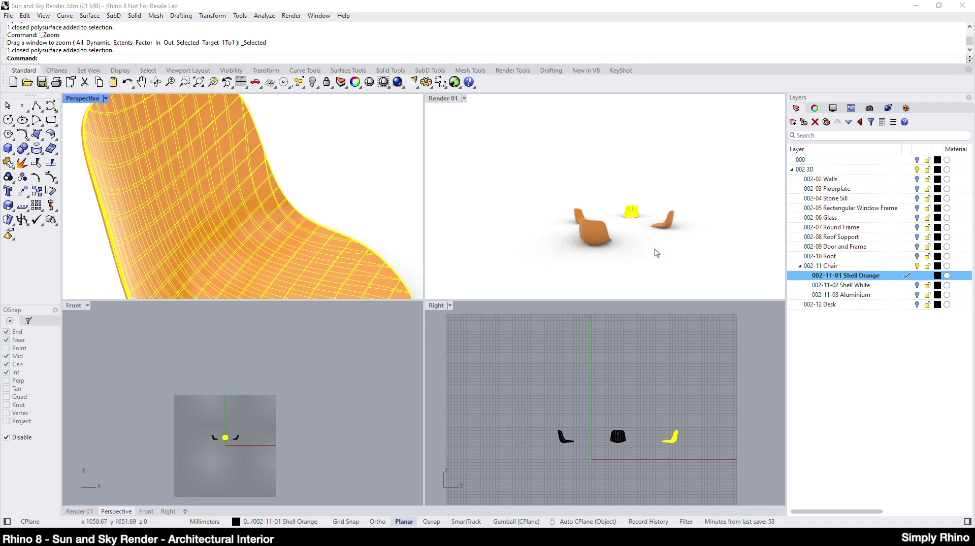
{"action": "left_click", "coordinate": [814, 108]}
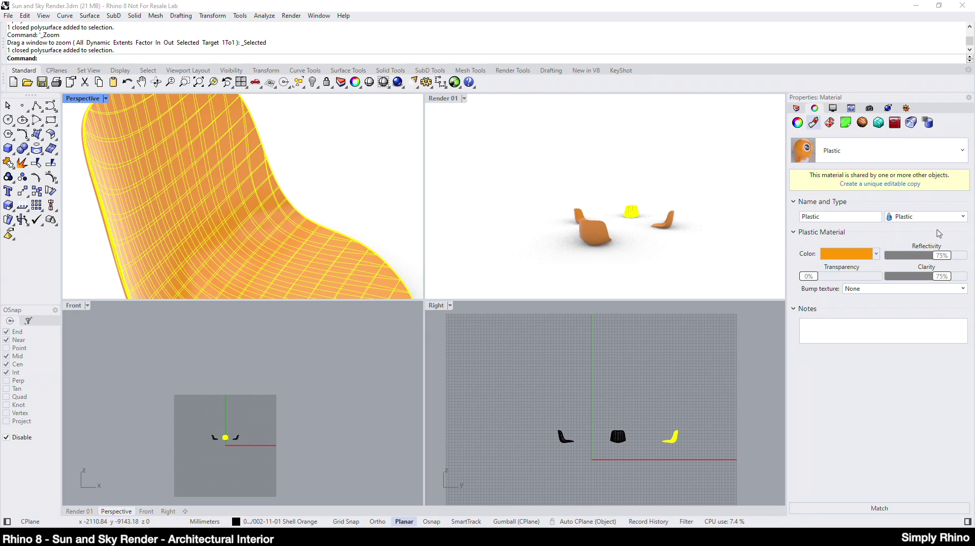
{"action": "left_click", "coordinate": [959, 289]}
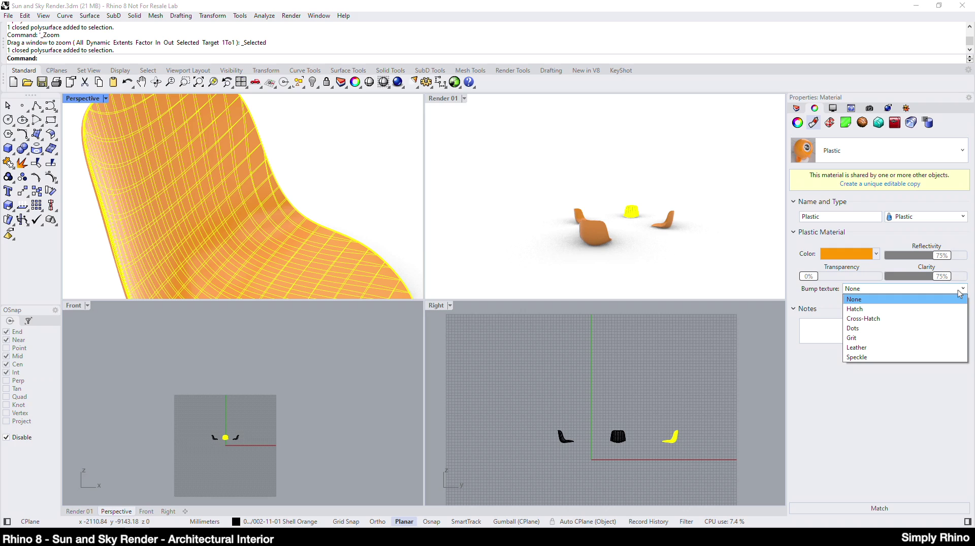
{"action": "left_click", "coordinate": [912, 362]}
{"action": "scroll", "coordinate": [301, 208], "scroll_direction": "up", "scroll_amount": 5}
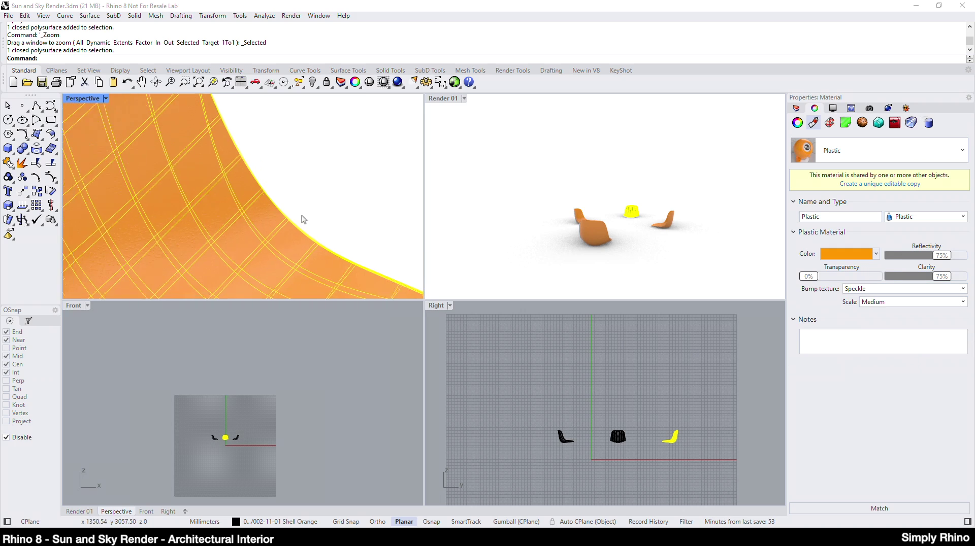
{"action": "scroll", "coordinate": [237, 249], "scroll_direction": "up", "scroll_amount": 4}
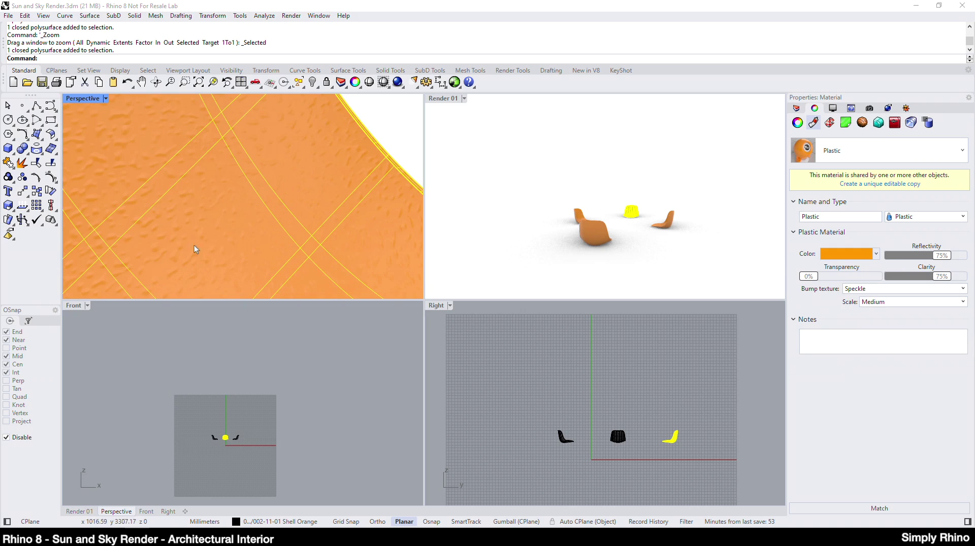
Try the Large scale for the speckle bump texture, and return the scale to Medium.
{"action": "left_click", "coordinate": [893, 303]}
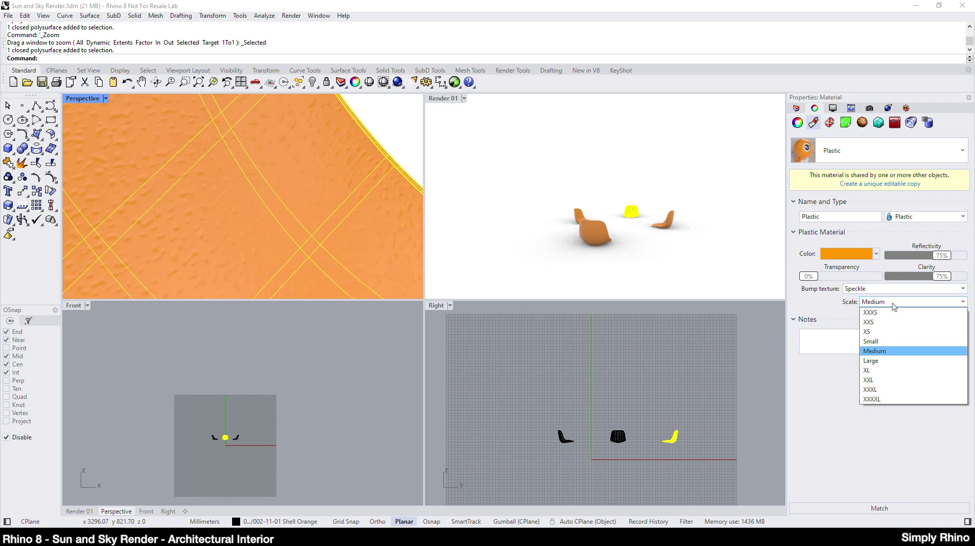
{"action": "left_click", "coordinate": [886, 360]}
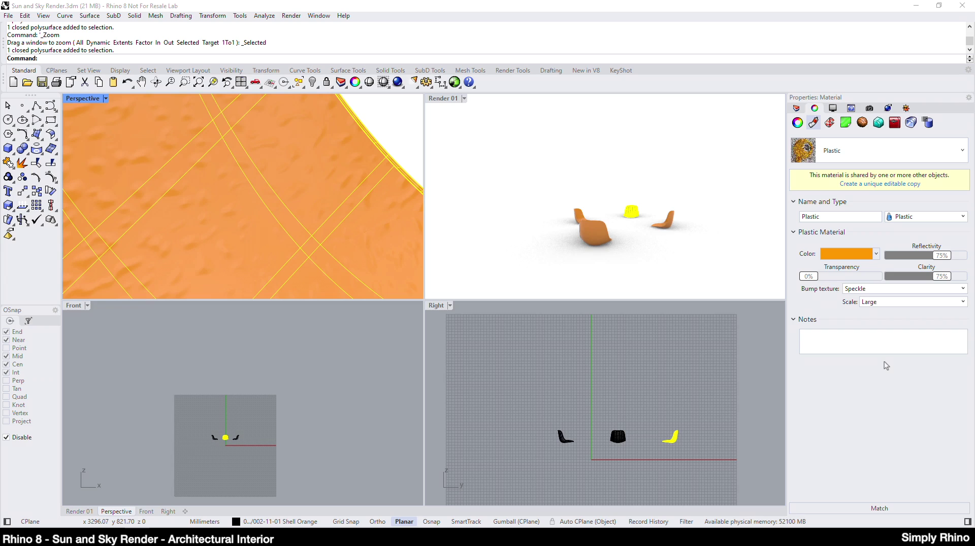
{"action": "left_click", "coordinate": [889, 302]}
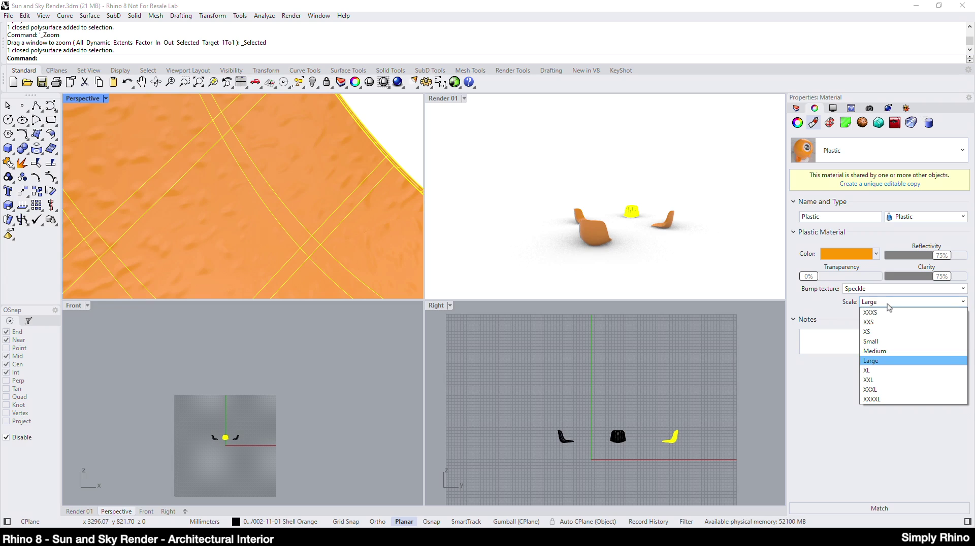
{"action": "left_click", "coordinate": [887, 351]}
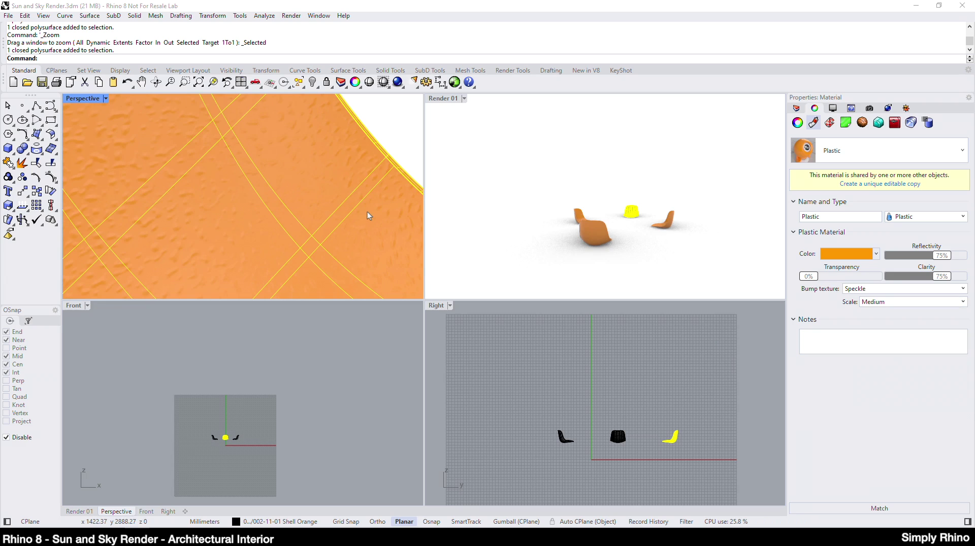
Deselect the shell and examine the speckled plastic surface on the orange chairs, close up and from a distance.
{"action": "scroll", "coordinate": [367, 211], "scroll_direction": "down", "scroll_amount": 10}
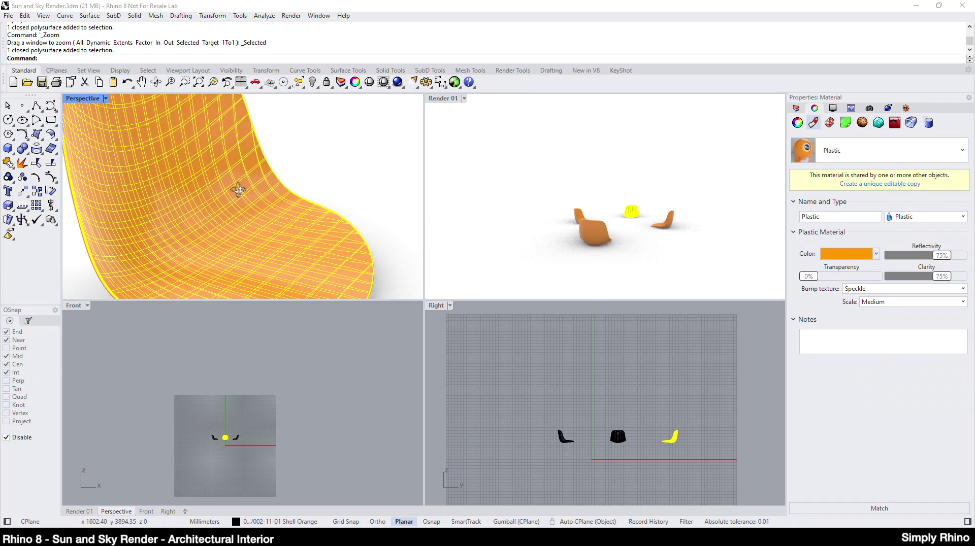
{"action": "key", "text": "Escape"}
{"action": "scroll", "coordinate": [232, 198], "scroll_direction": "up", "scroll_amount": 10}
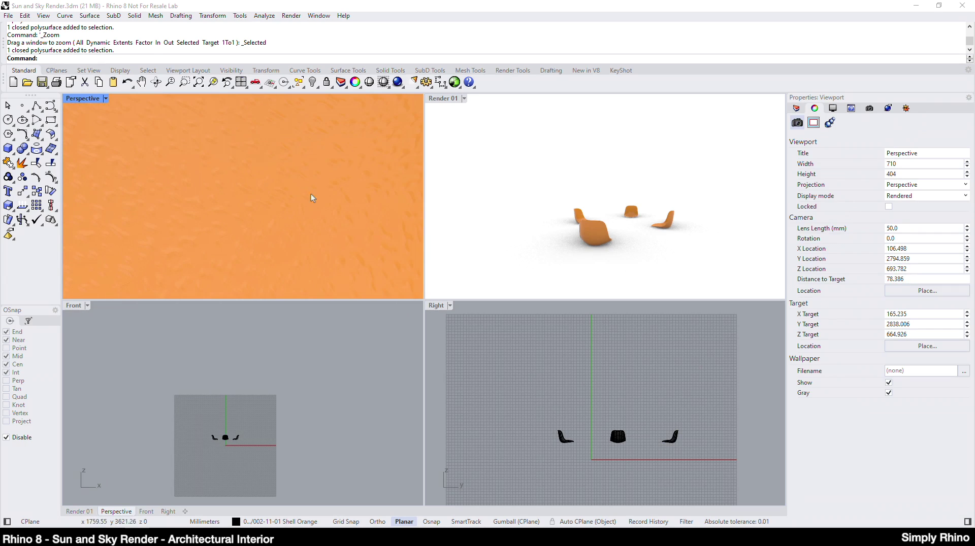
{"action": "scroll", "coordinate": [290, 194], "scroll_direction": "down", "scroll_amount": 15}
{"action": "right_click_drag", "start_coordinate": [285, 201], "coordinate": [397, 160]}
{"action": "scroll", "coordinate": [313, 194], "scroll_direction": "up", "scroll_amount": 8}
{"action": "scroll", "coordinate": [296, 198], "scroll_direction": "down", "scroll_amount": 10}
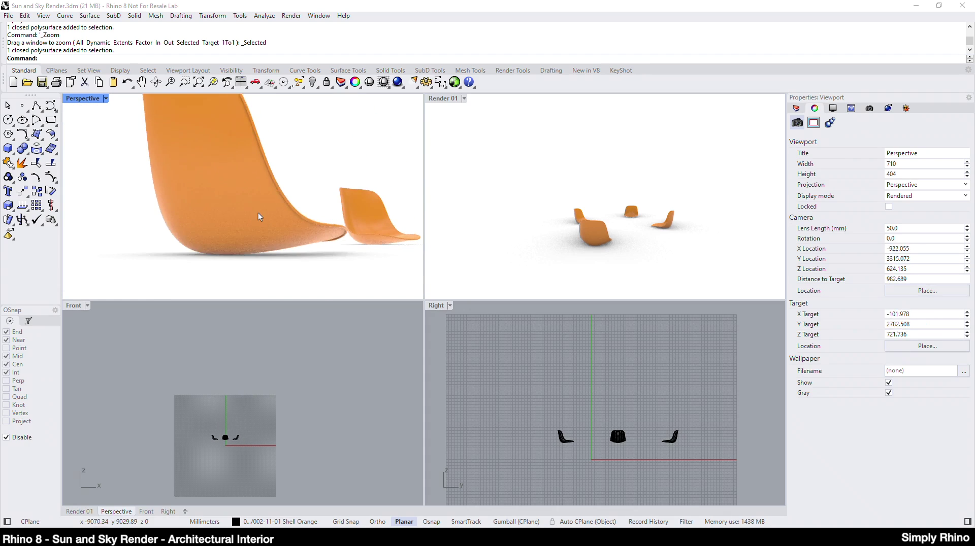
{"action": "right_click_drag", "start_coordinate": [277, 209], "coordinate": [127, 243]}
{"action": "scroll", "coordinate": [126, 243], "scroll_direction": "down", "scroll_amount": 6}
{"action": "scroll", "coordinate": [297, 231], "scroll_direction": "up", "scroll_amount": 15}
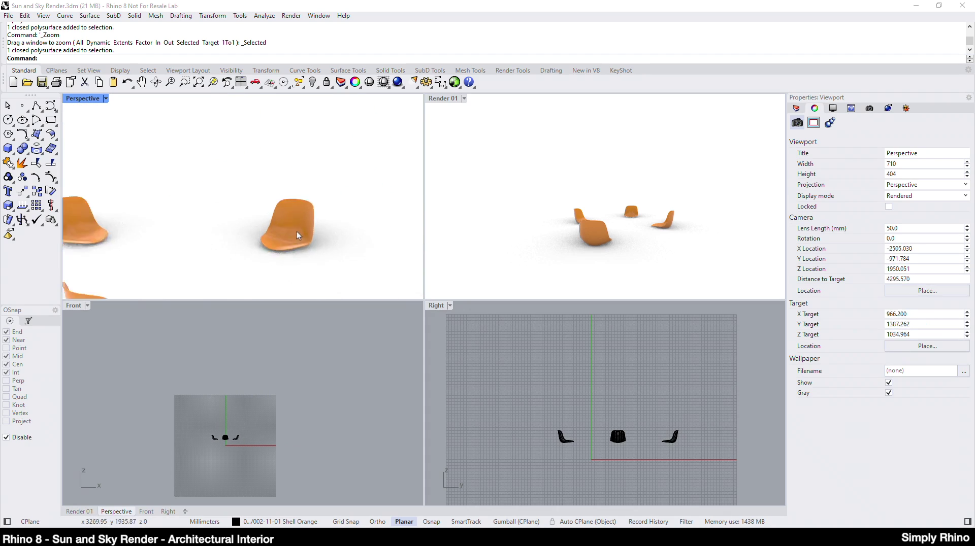
{"action": "scroll", "coordinate": [299, 241], "scroll_direction": "up", "scroll_amount": 10}
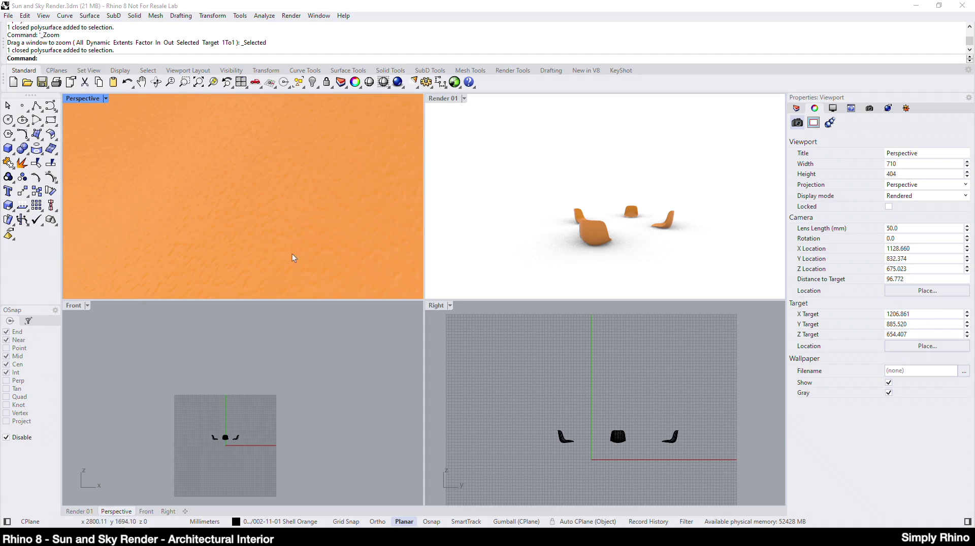
{"action": "scroll", "coordinate": [295, 224], "scroll_direction": "down", "scroll_amount": 12}
{"action": "right_click_drag", "start_coordinate": [302, 225], "coordinate": [314, 238]}
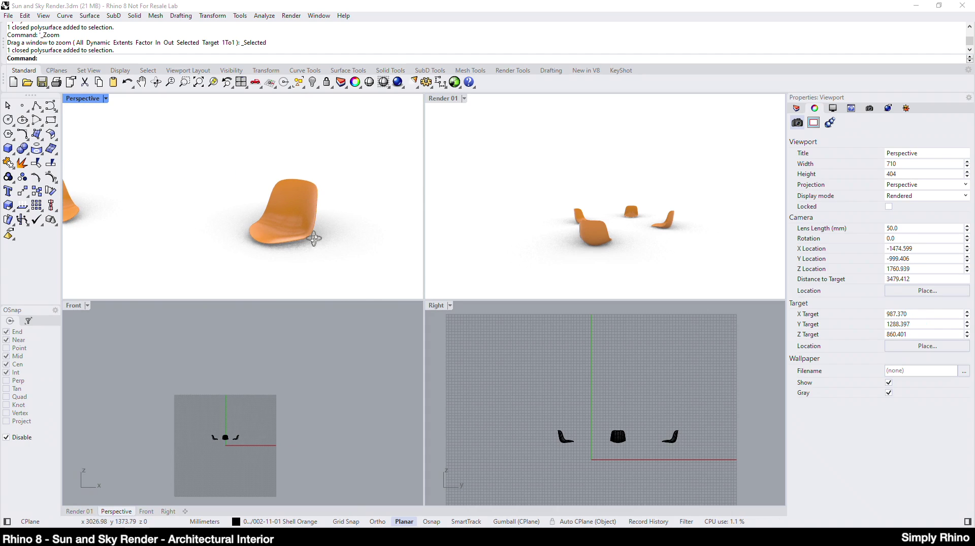
Turn all layers back on so the building, desk and complete chairs are shown.
{"action": "left_click", "coordinate": [796, 109]}
{"action": "left_click", "coordinate": [919, 334]}
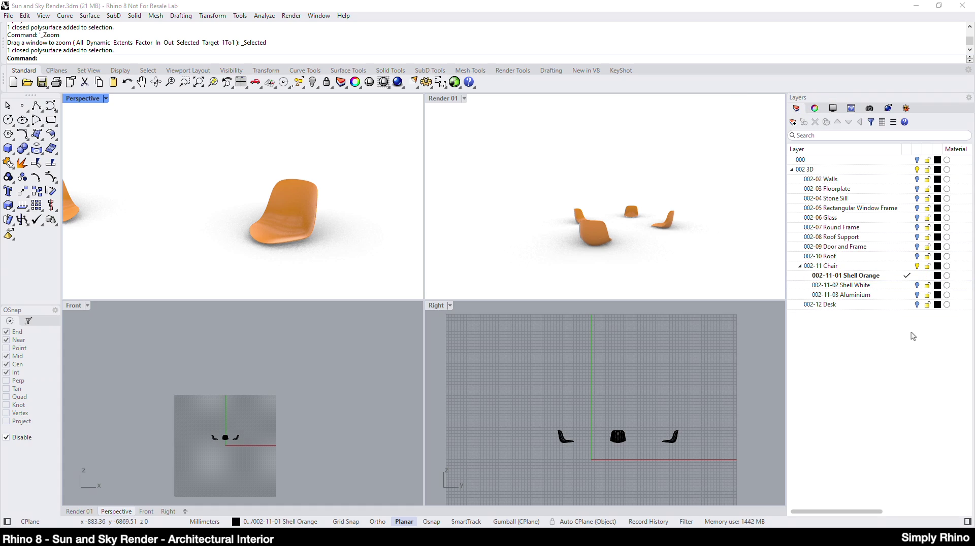
{"action": "left_click", "coordinate": [345, 87]}
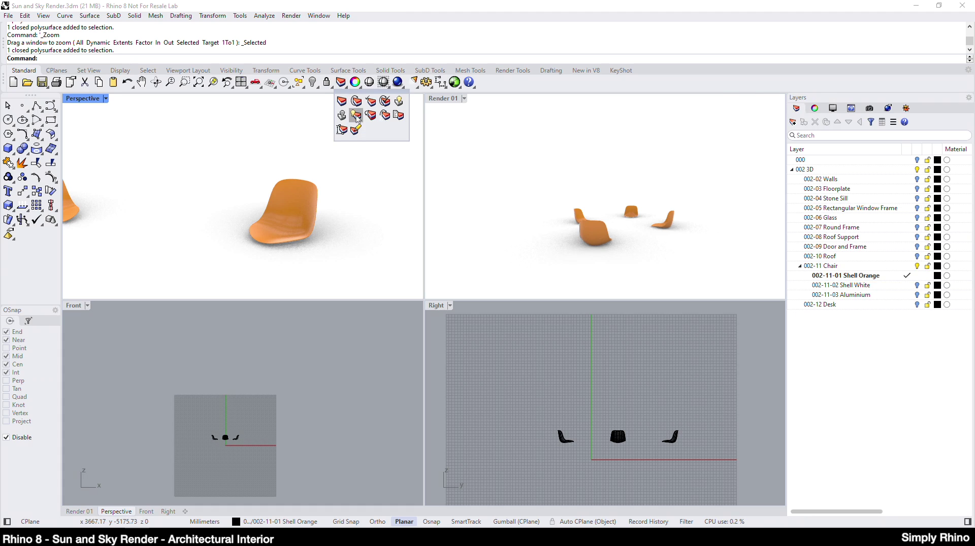
{"action": "left_click", "coordinate": [356, 115]}
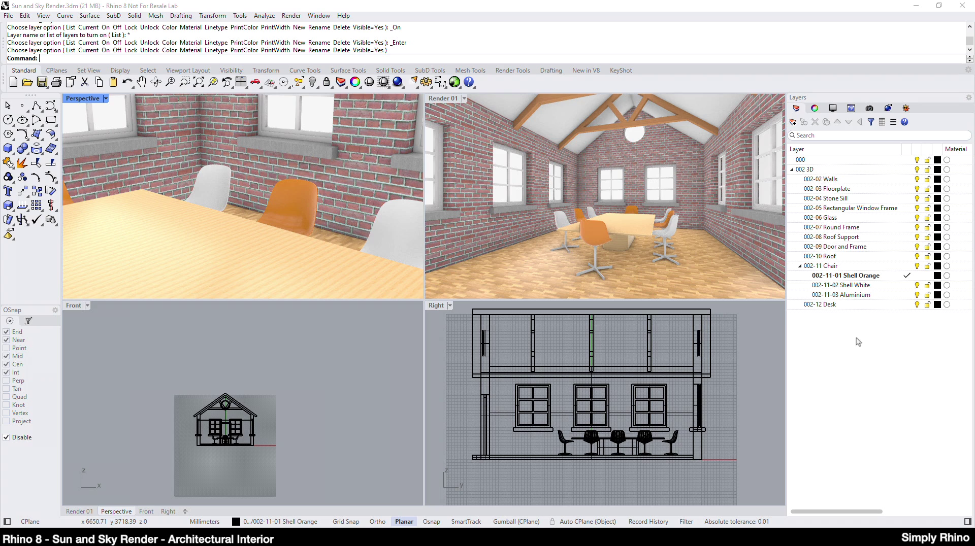
{"action": "left_click", "coordinate": [860, 286]}
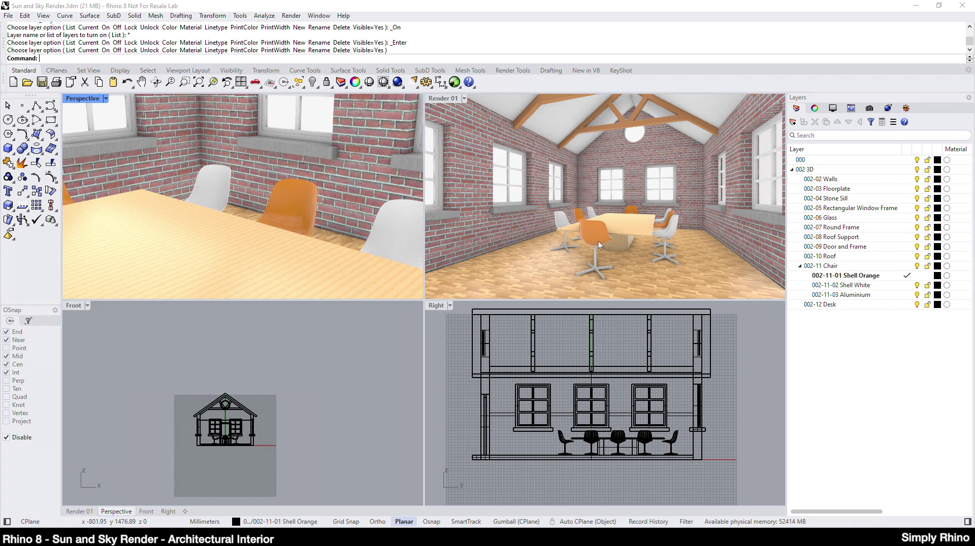
Add the Materials panel to the docked panels and enlarge its thumbnail area to fit all materials.
{"action": "left_click", "coordinate": [968, 99]}
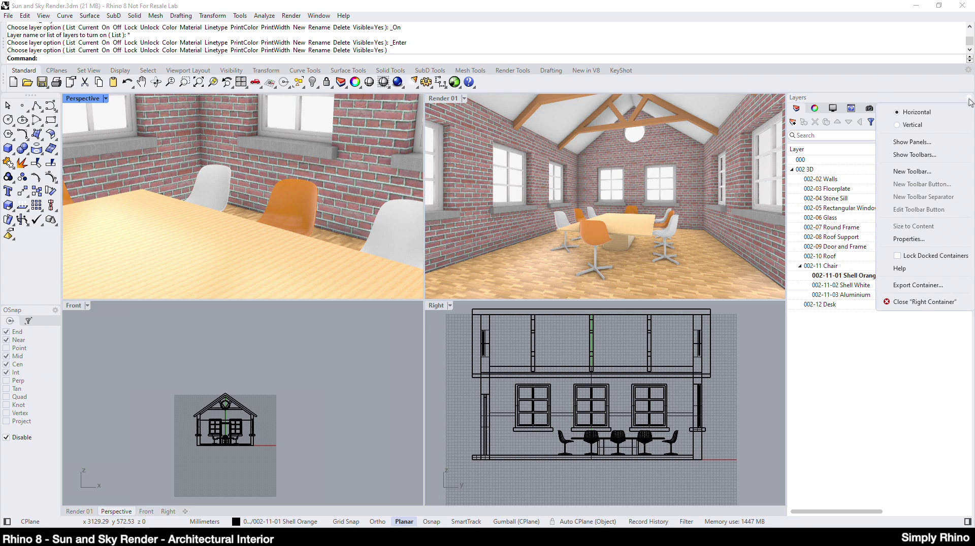
{"action": "left_click", "coordinate": [914, 142]}
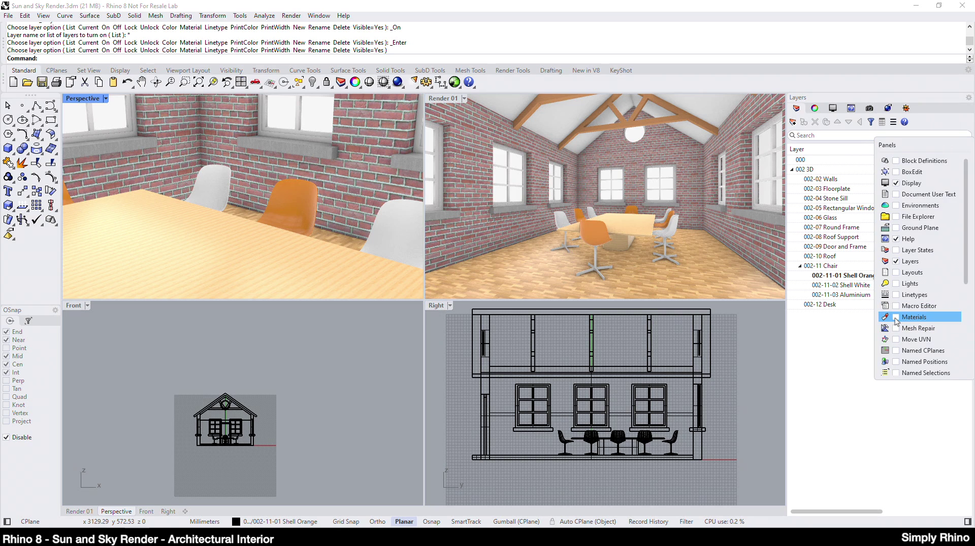
{"action": "left_click", "coordinate": [895, 317]}
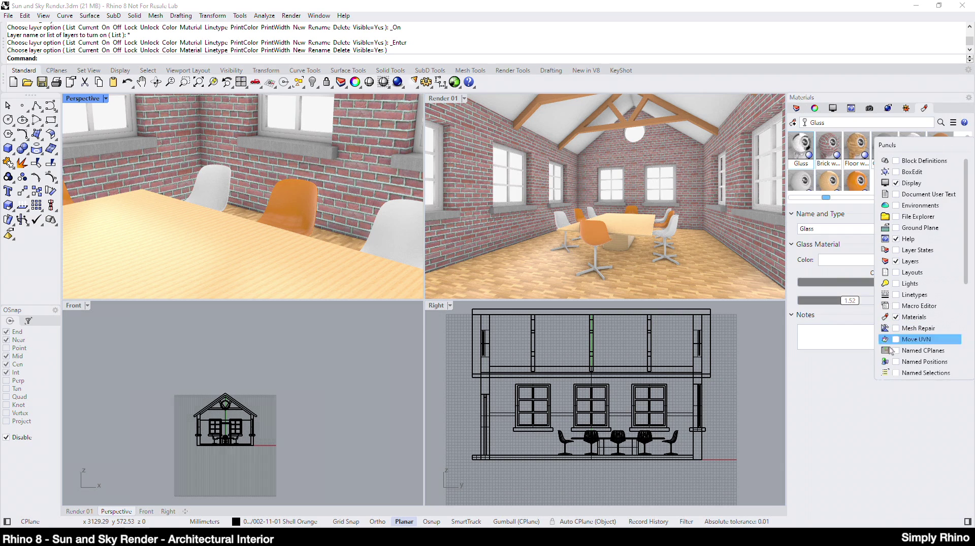
{"action": "left_click", "coordinate": [853, 387]}
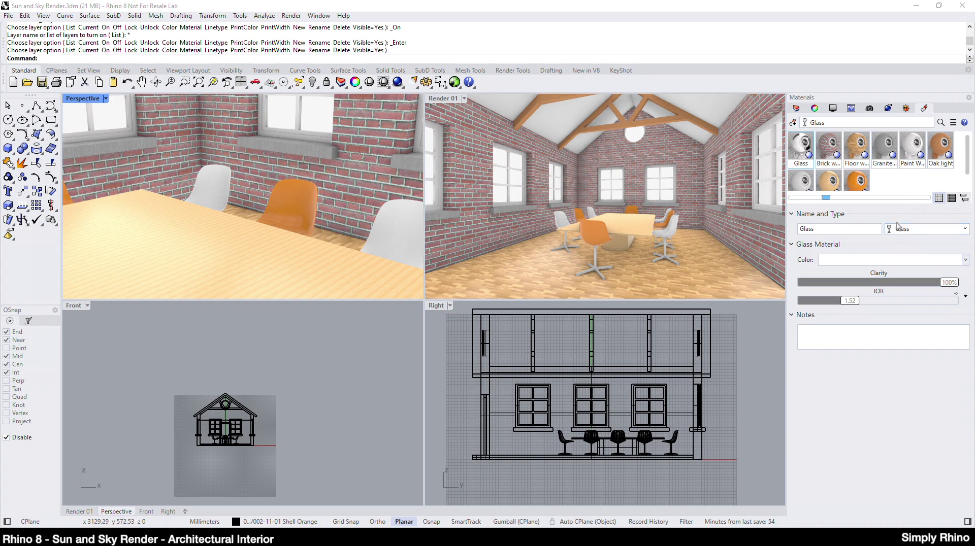
{"action": "left_click_drag", "start_coordinate": [907, 208], "coordinate": [942, 313]}
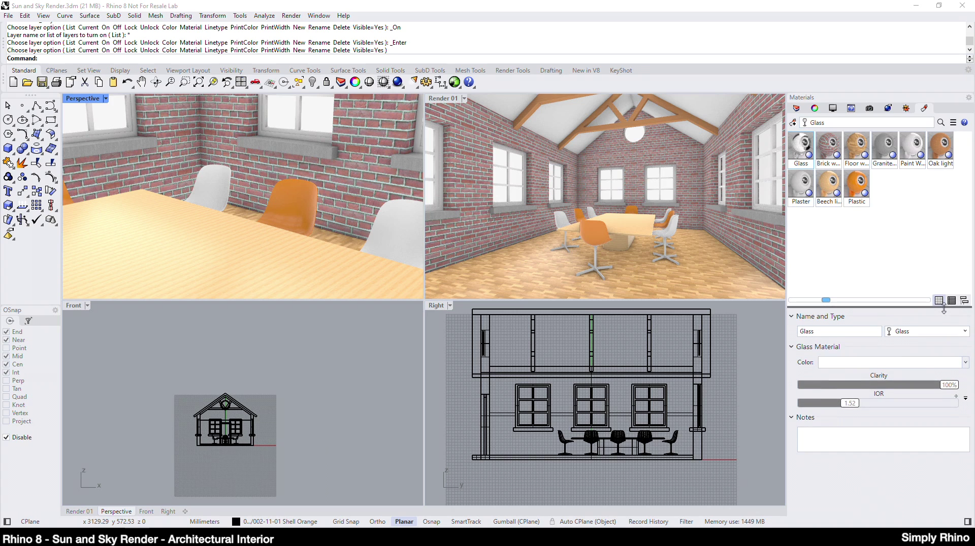
Rename the orange Plastic material as Plastic Orange.
{"action": "left_click", "coordinate": [857, 186]}
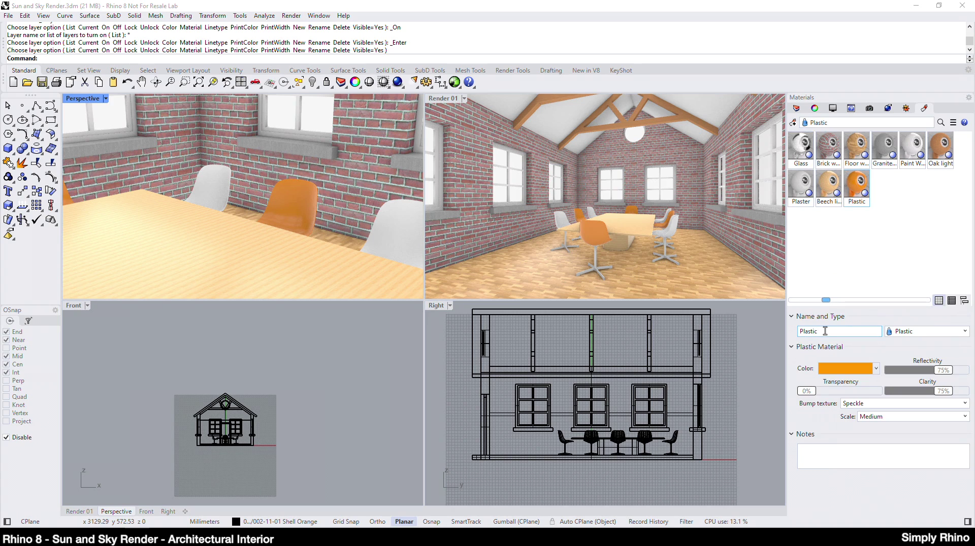
{"action": "type", "text": "l"}
{"action": "type", "text": "range"}
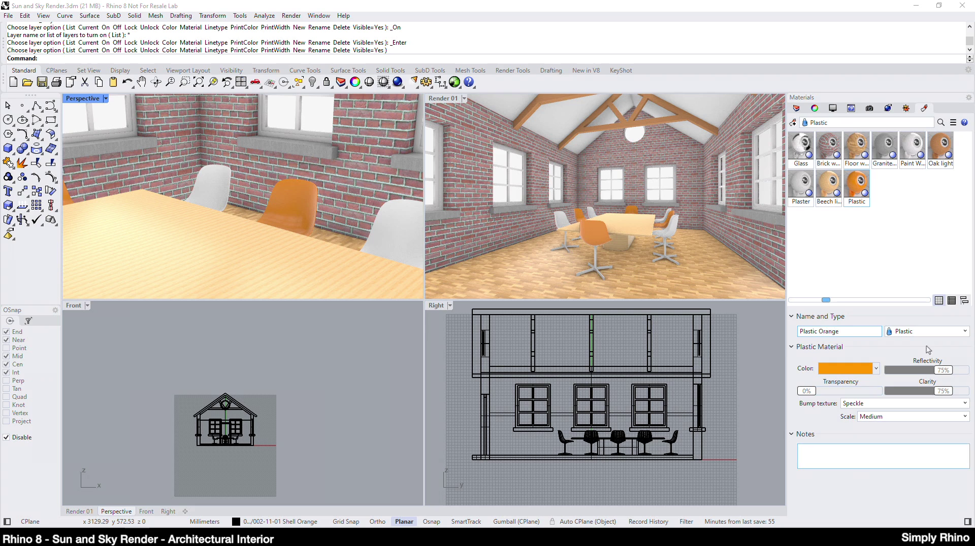
Duplicate the Plastic Orange material and rename the copy as Plastic White.
{"action": "left_click", "coordinate": [860, 185]}
{"action": "right_click", "coordinate": [859, 185]}
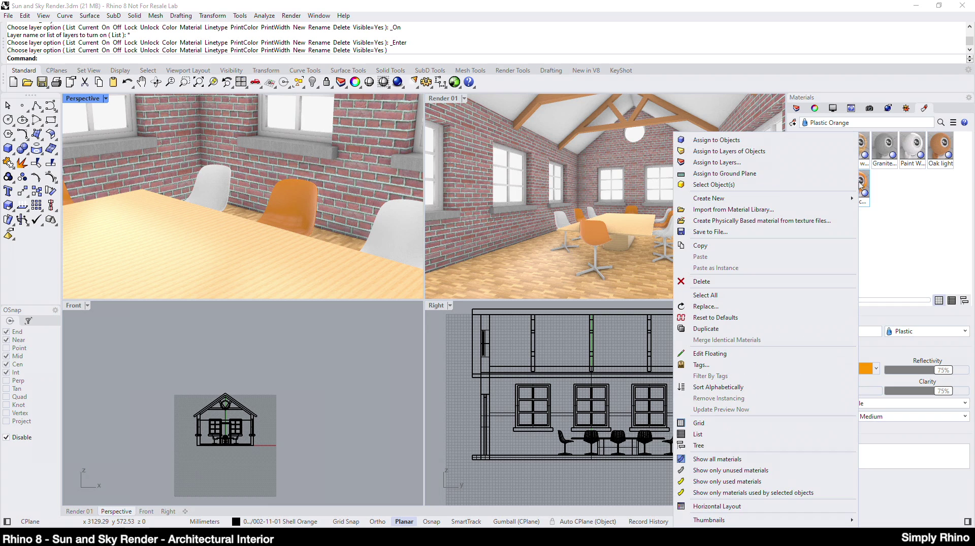
{"action": "left_click", "coordinate": [706, 328]}
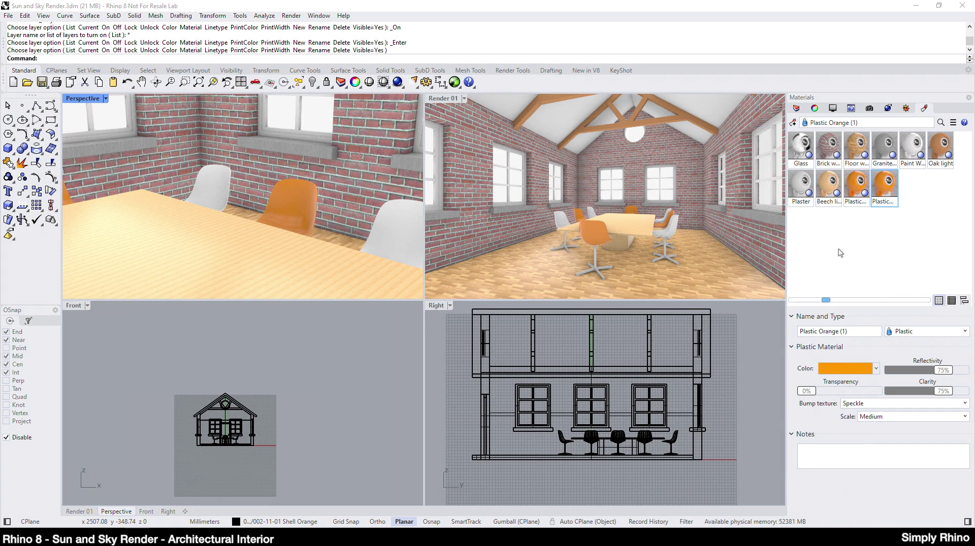
{"action": "left_click", "coordinate": [858, 331]}
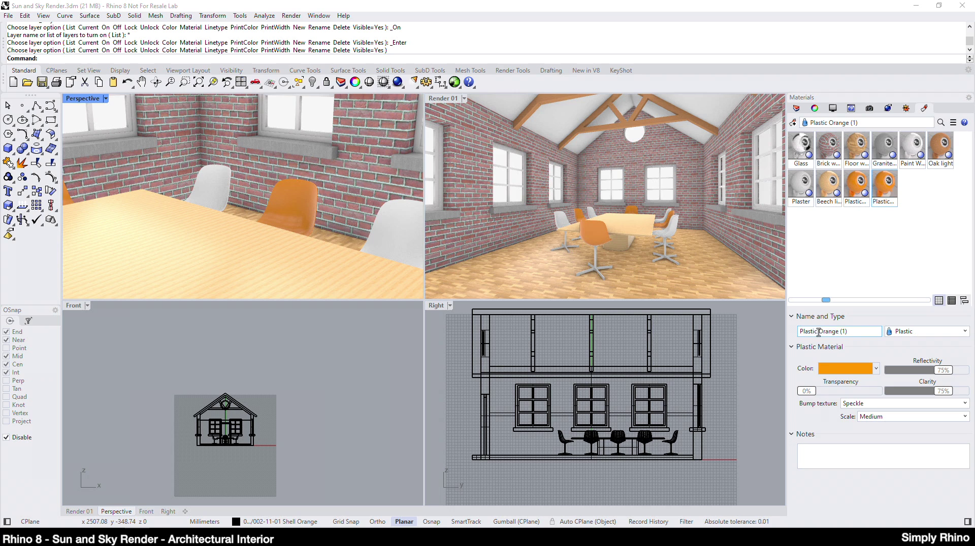
{"action": "left_click_drag", "start_coordinate": [817, 330], "coordinate": [877, 330]}
{"action": "type", "text": "White"}
Set the Plastic White material's color to White, toned down very slightly to an off-white.
{"action": "left_click", "coordinate": [853, 371]}
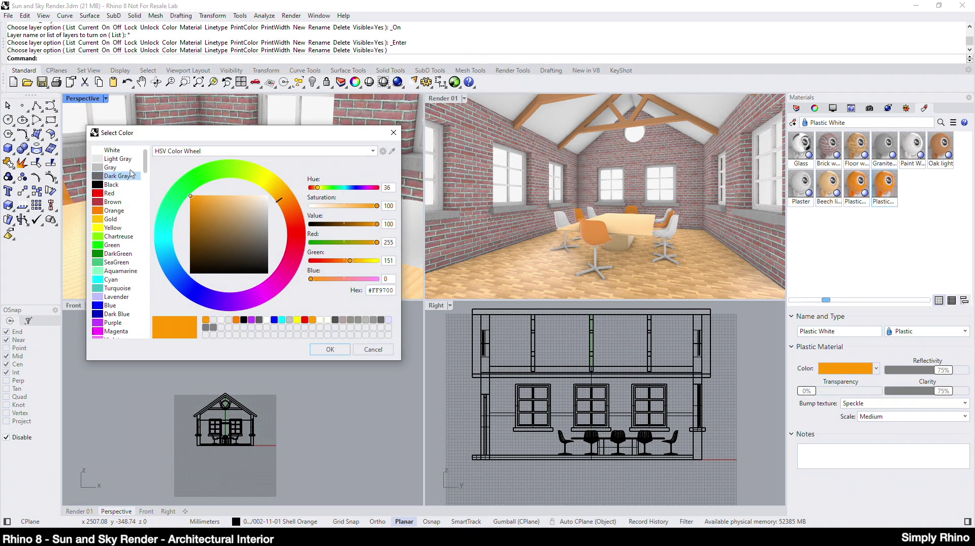
{"action": "left_click", "coordinate": [102, 152]}
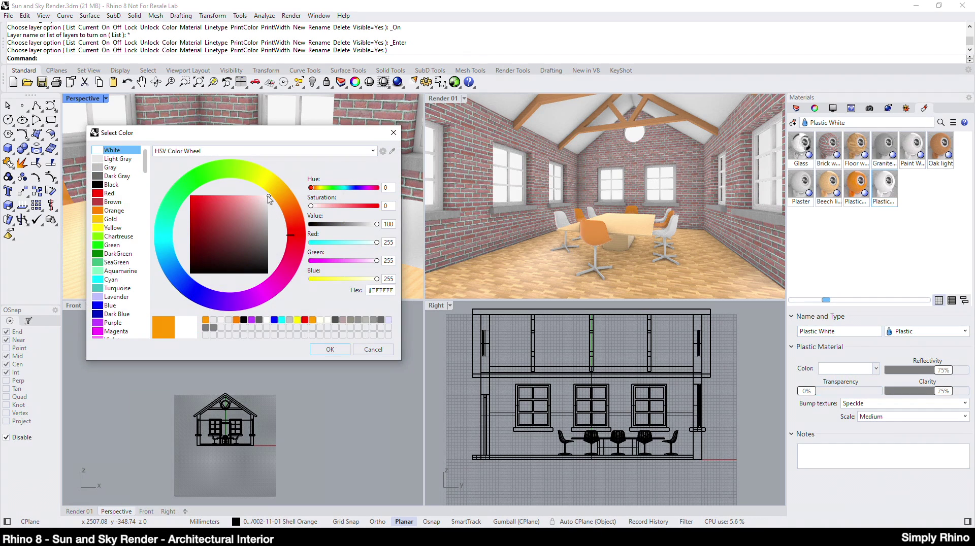
{"action": "left_click_drag", "start_coordinate": [267, 196], "coordinate": [269, 200]}
{"action": "left_click", "coordinate": [330, 350]}
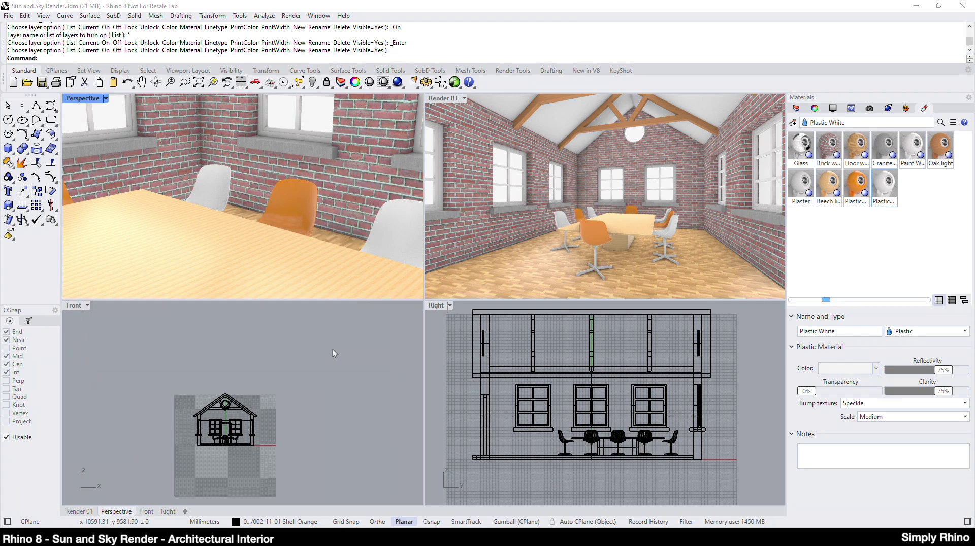
{"action": "left_click", "coordinate": [774, 398]}
Select the objects on the 002-11-03 Aluminium layer and assign them a new Metal material.
{"action": "left_click", "coordinate": [796, 108]}
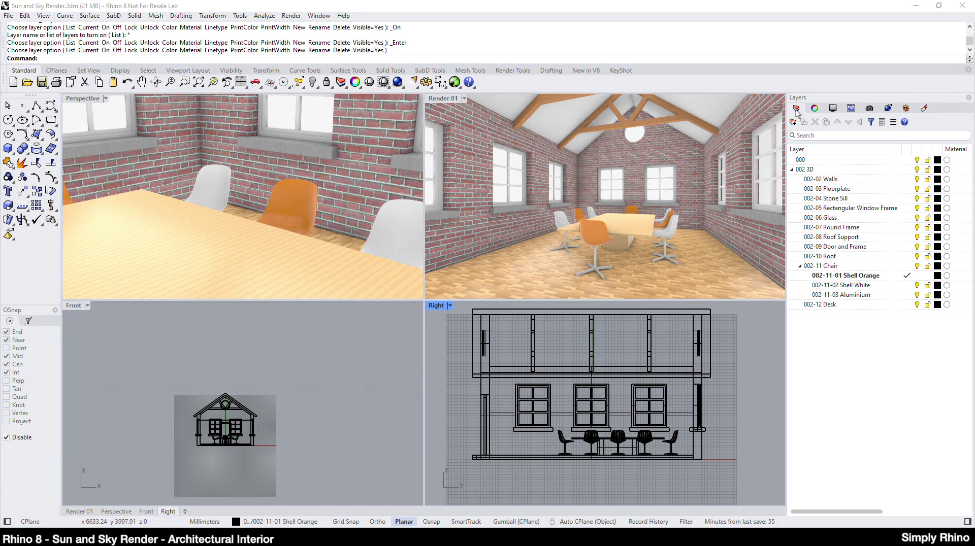
{"action": "right_click", "coordinate": [852, 295]}
{"action": "left_click", "coordinate": [891, 316]}
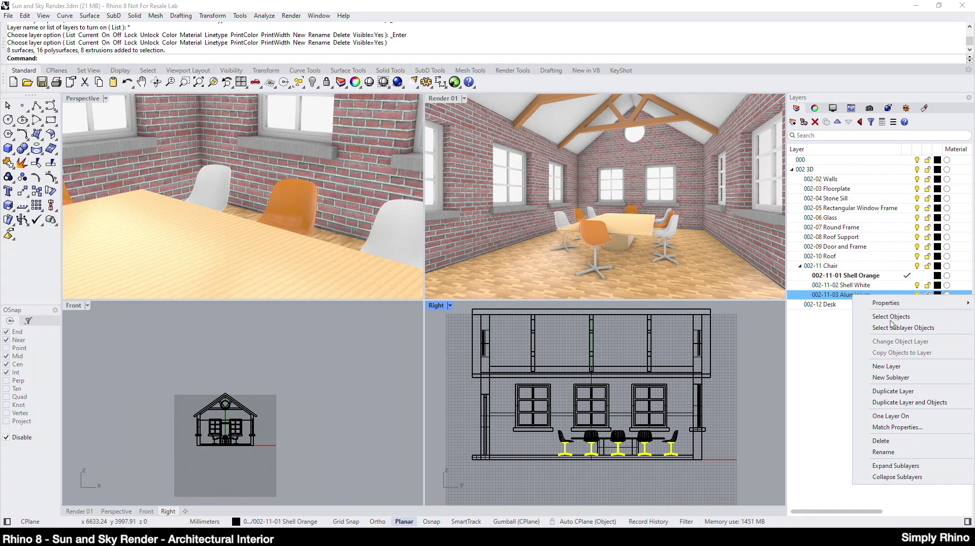
{"action": "left_click", "coordinate": [814, 111]}
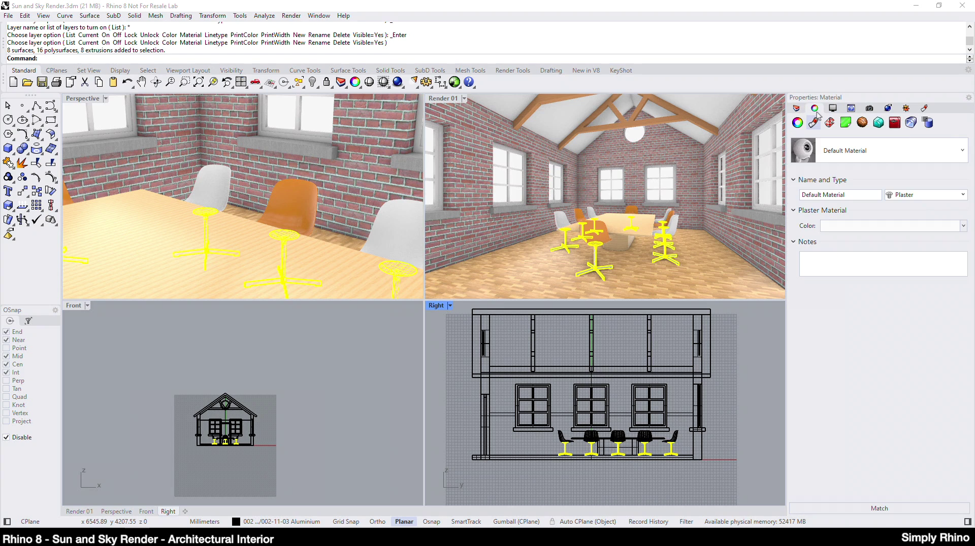
{"action": "left_click", "coordinate": [962, 150]}
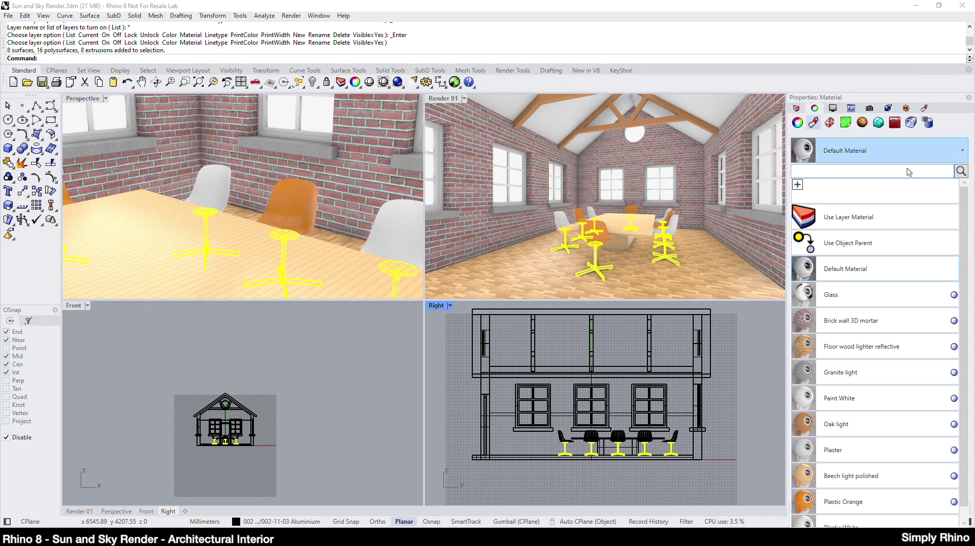
{"action": "left_click", "coordinate": [797, 186]}
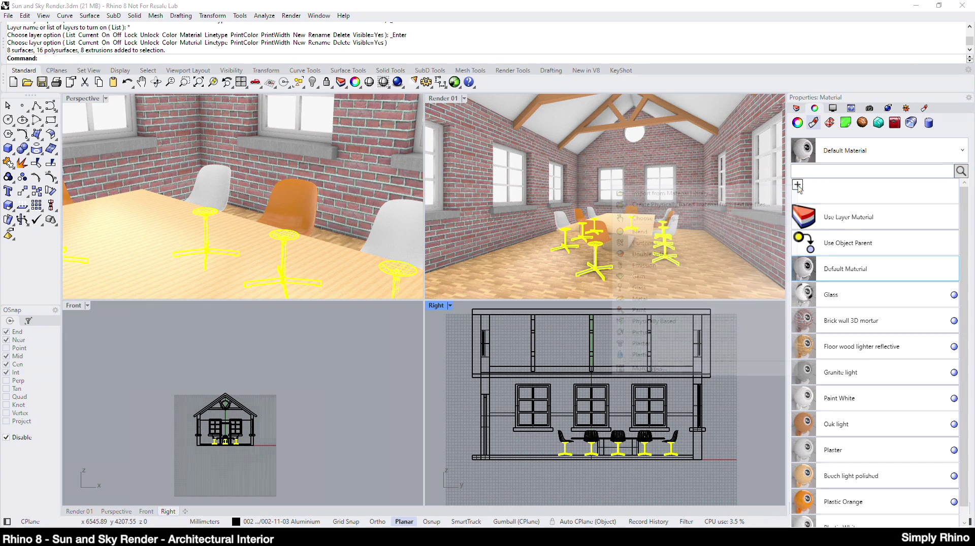
{"action": "left_click", "coordinate": [661, 301]}
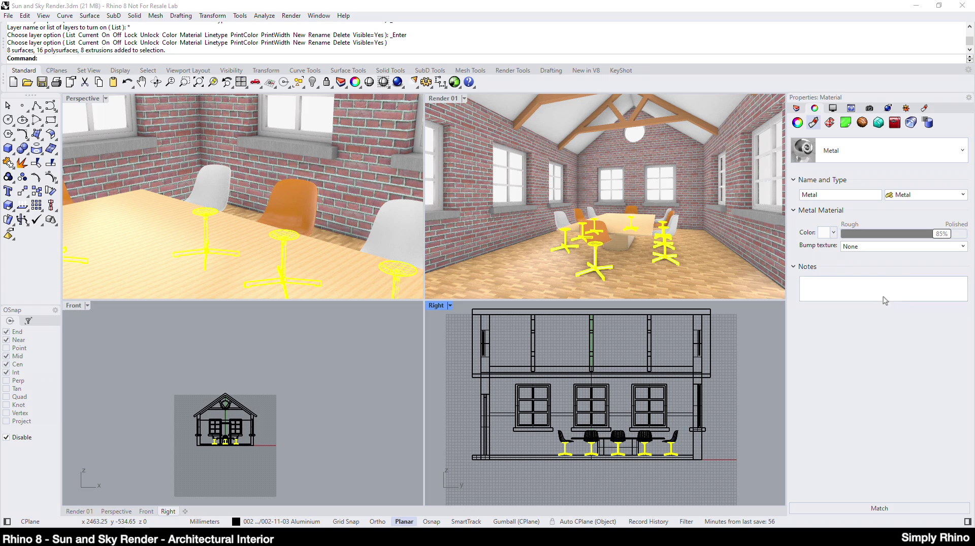
Set the chair base Metal material's color to the Aluminium preset.
{"action": "left_click", "coordinate": [833, 234]}
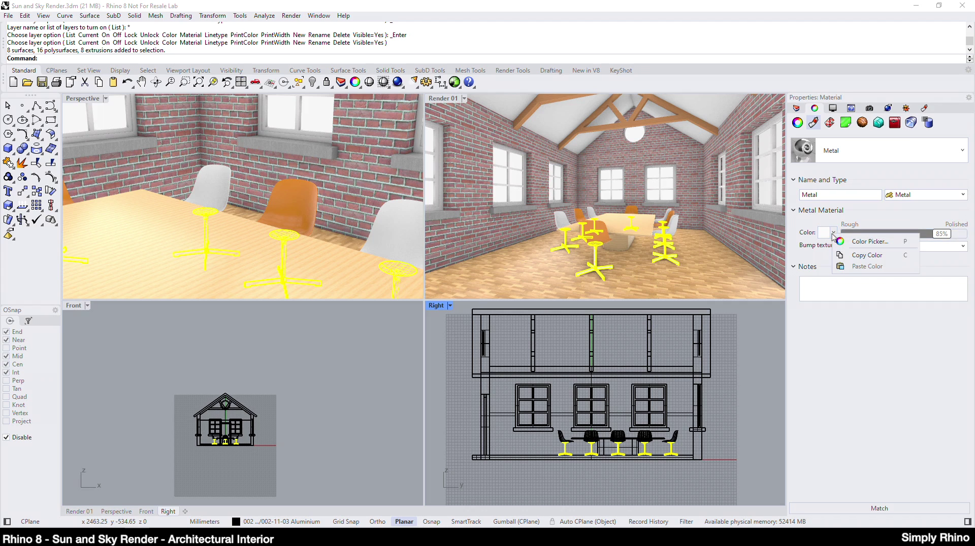
{"action": "left_click", "coordinate": [820, 232]}
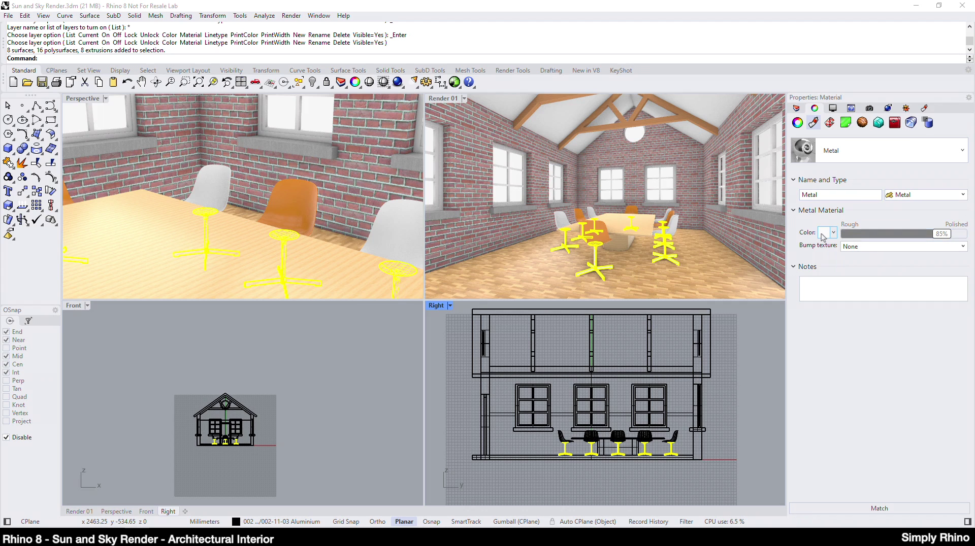
{"action": "left_click", "coordinate": [822, 233]}
{"action": "left_click_drag", "start_coordinate": [218, 134], "coordinate": [516, 149]}
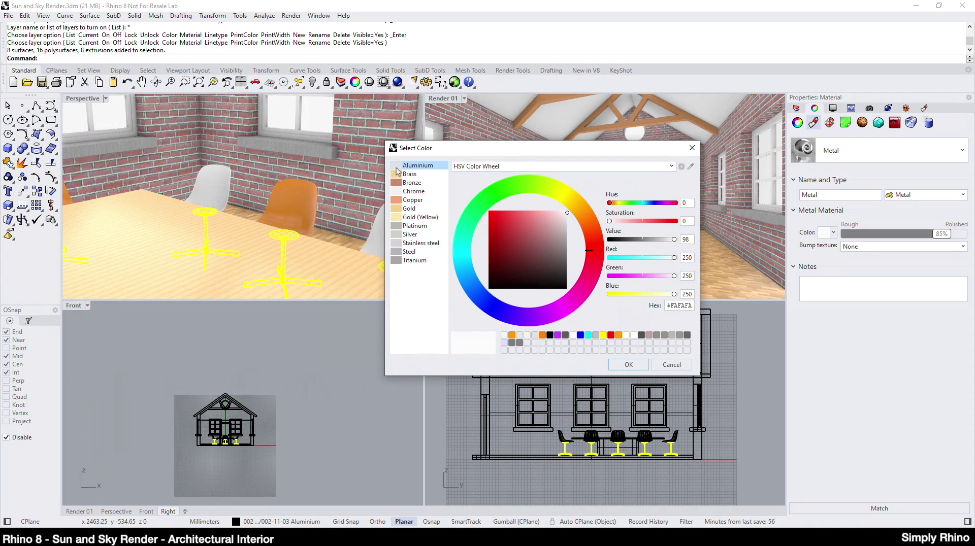
{"action": "left_click", "coordinate": [397, 169]}
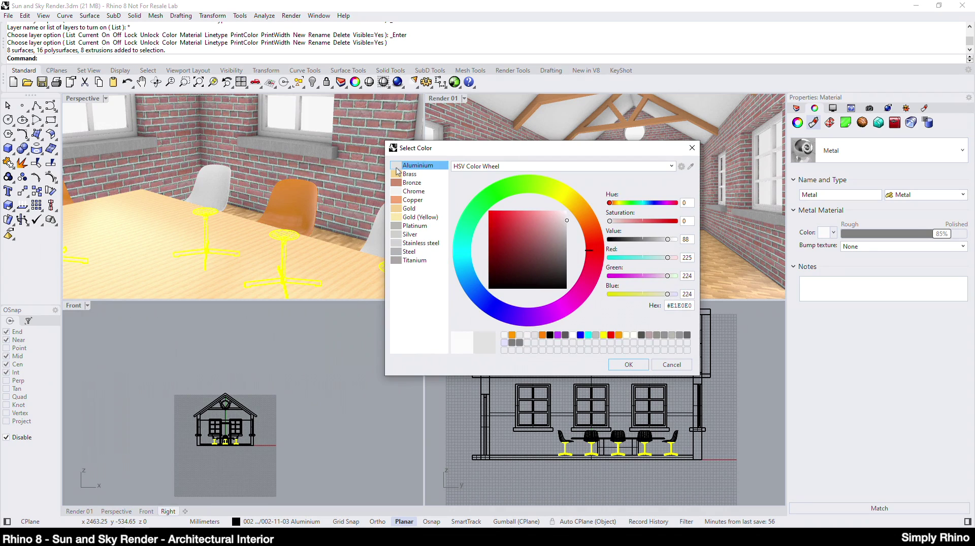
{"action": "left_click", "coordinate": [629, 365]}
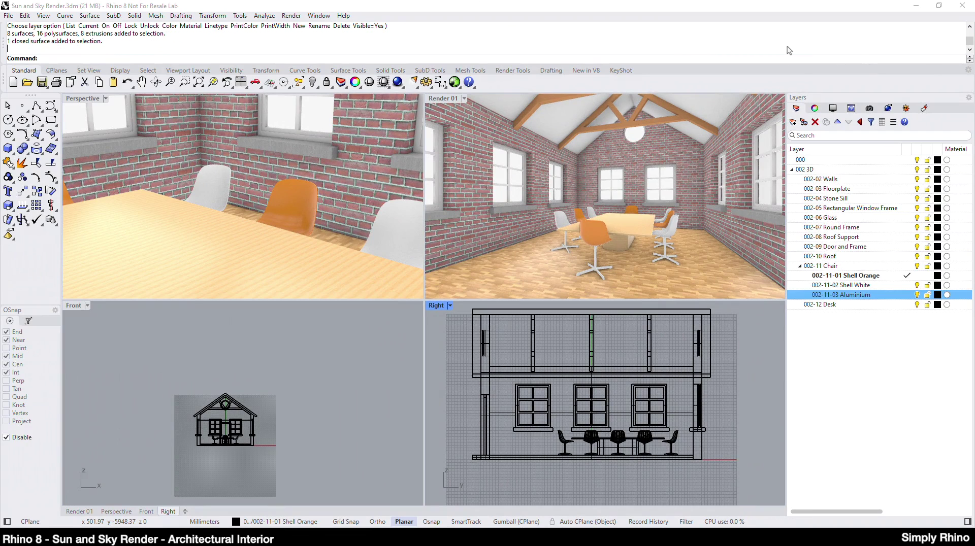
Make layer 000 current and collapse the 002-11 Chair and 002 3D layer groups.
{"action": "left_click", "coordinate": [907, 160]}
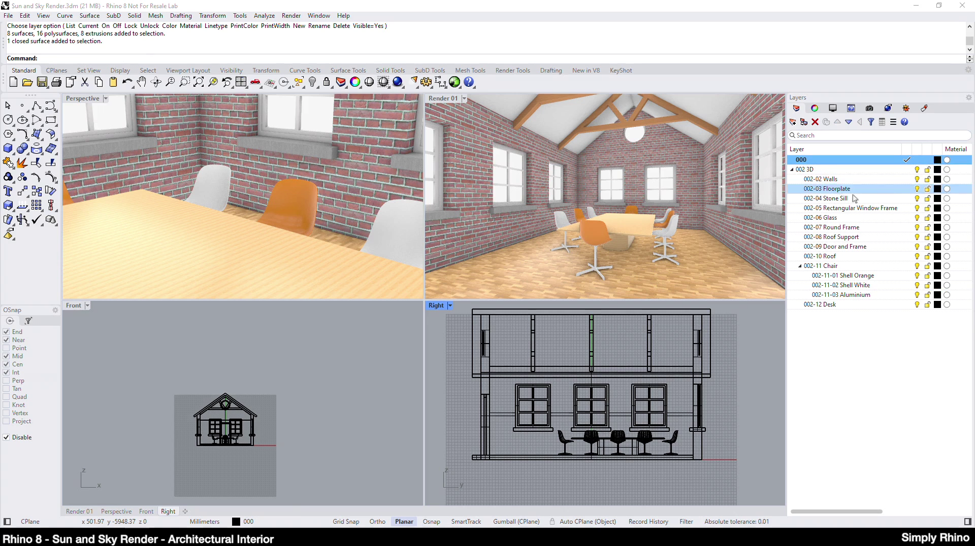
{"action": "left_click", "coordinate": [800, 266]}
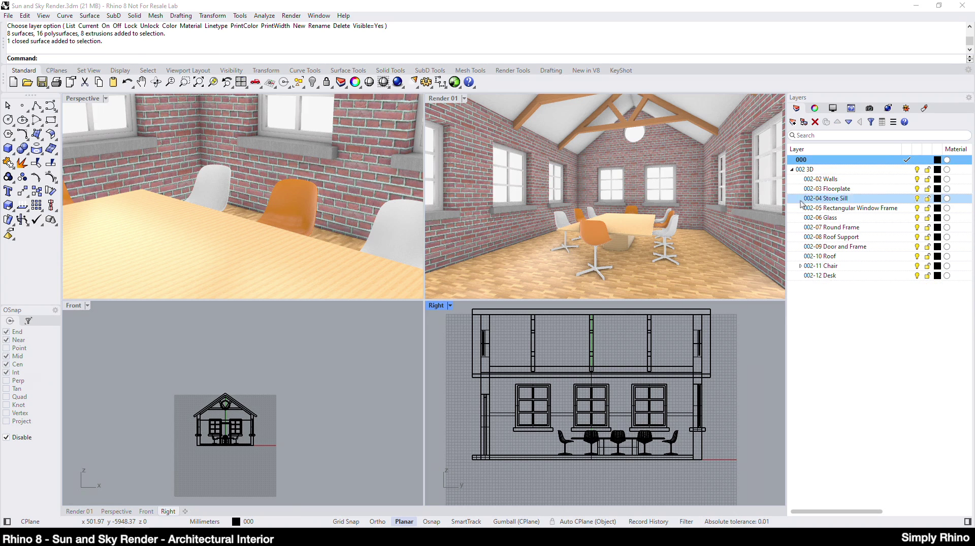
{"action": "left_click", "coordinate": [792, 170]}
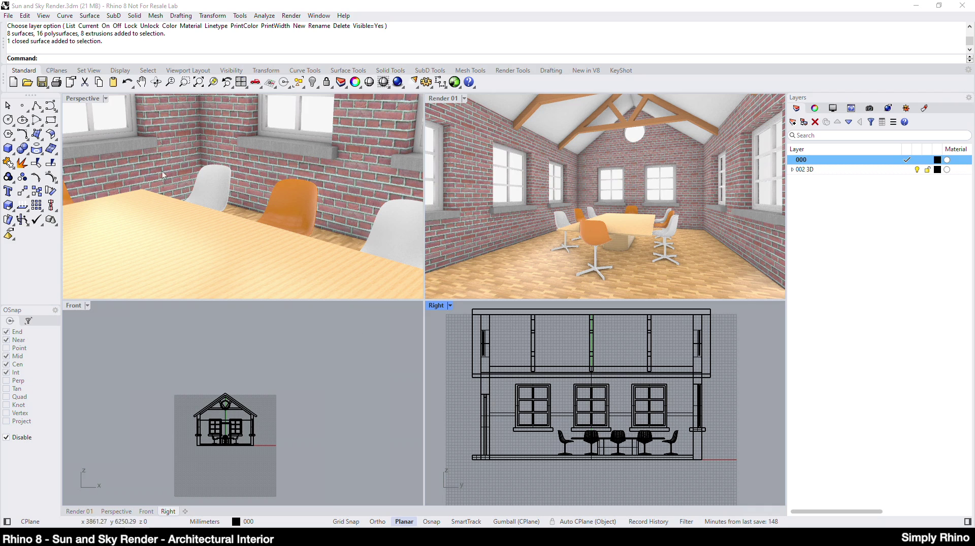
Bring up the sun settings and turn the sun on for the building model.
{"action": "left_click", "coordinate": [84, 104]}
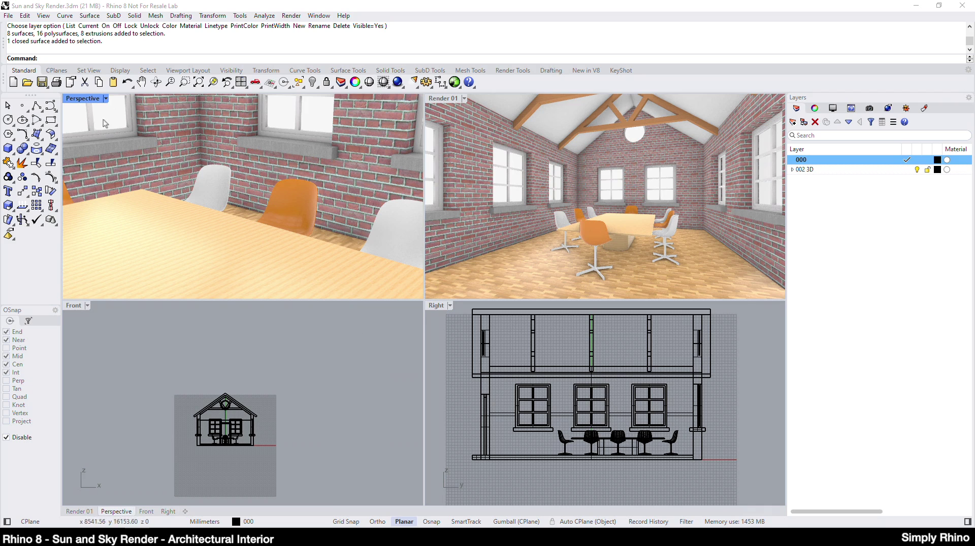
{"action": "scroll", "coordinate": [276, 202], "scroll_direction": "down", "scroll_amount": 6}
{"action": "right_click_drag", "start_coordinate": [280, 204], "coordinate": [341, 211]}
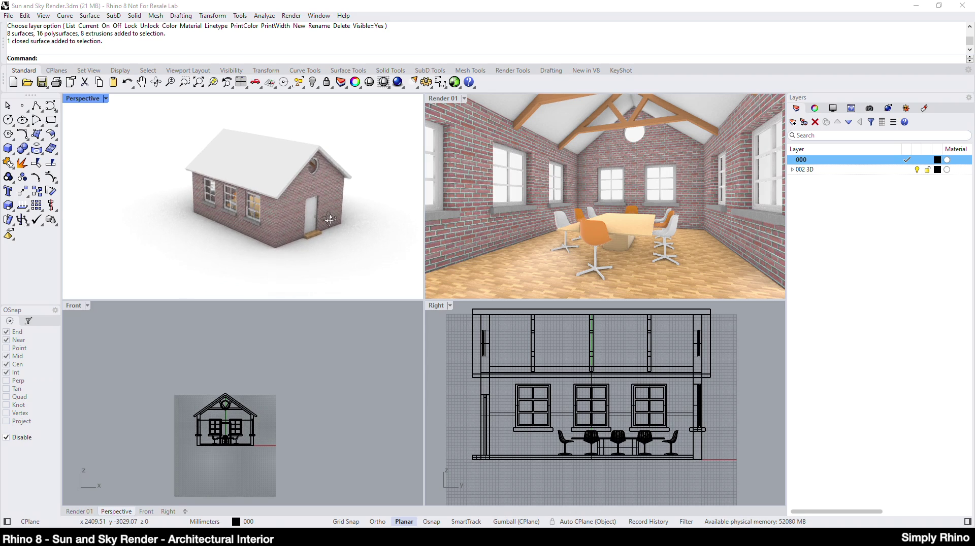
{"action": "scroll", "coordinate": [343, 208], "scroll_direction": "up", "scroll_amount": 2}
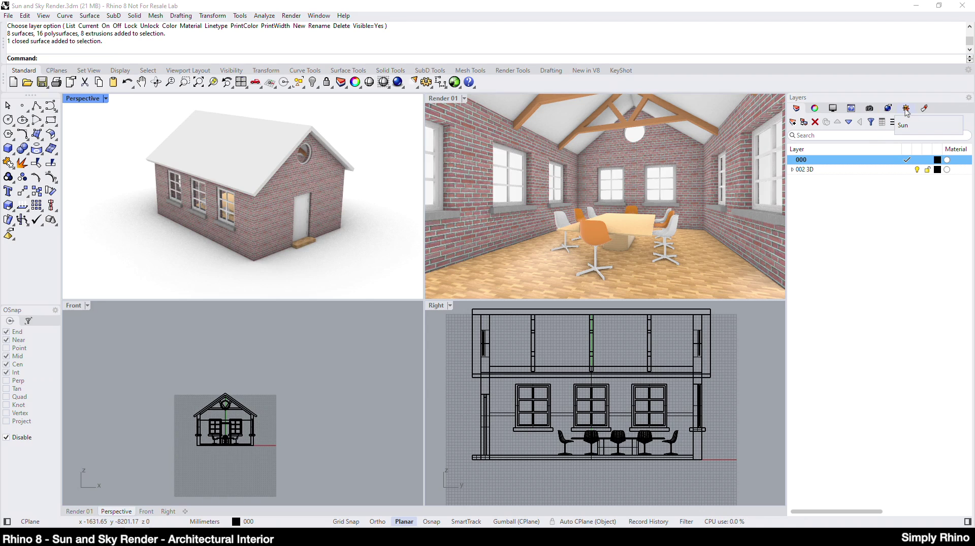
{"action": "left_click", "coordinate": [512, 71]}
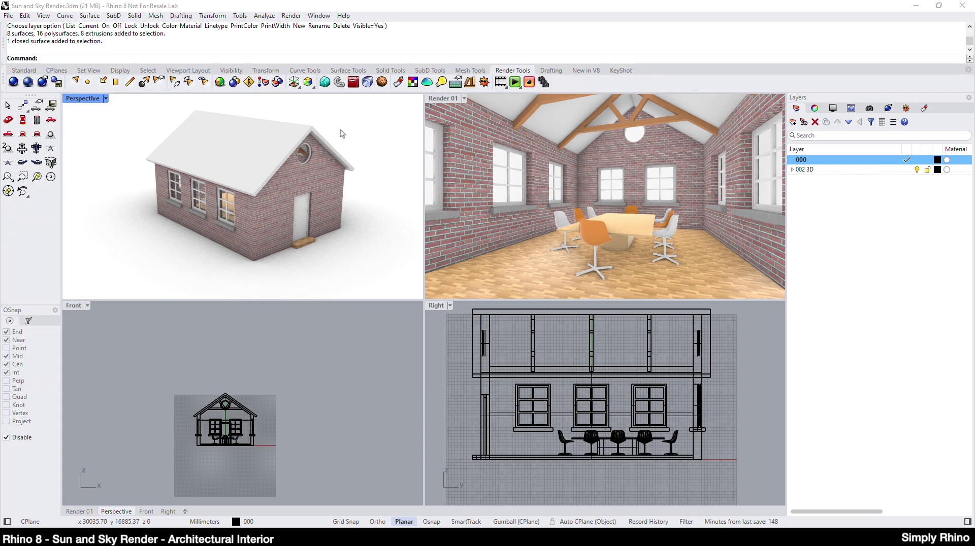
{"action": "left_click", "coordinate": [483, 82]}
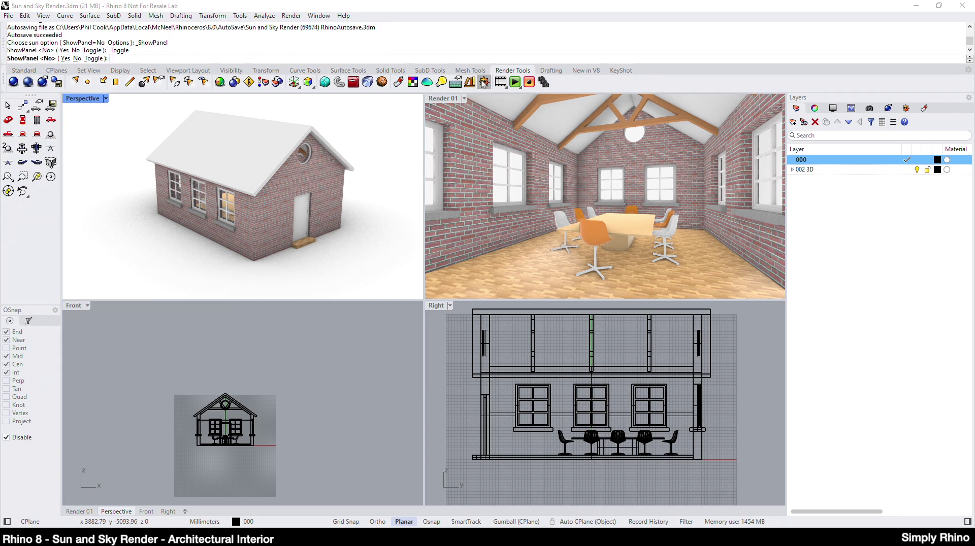
{"action": "left_click", "coordinate": [804, 137]}
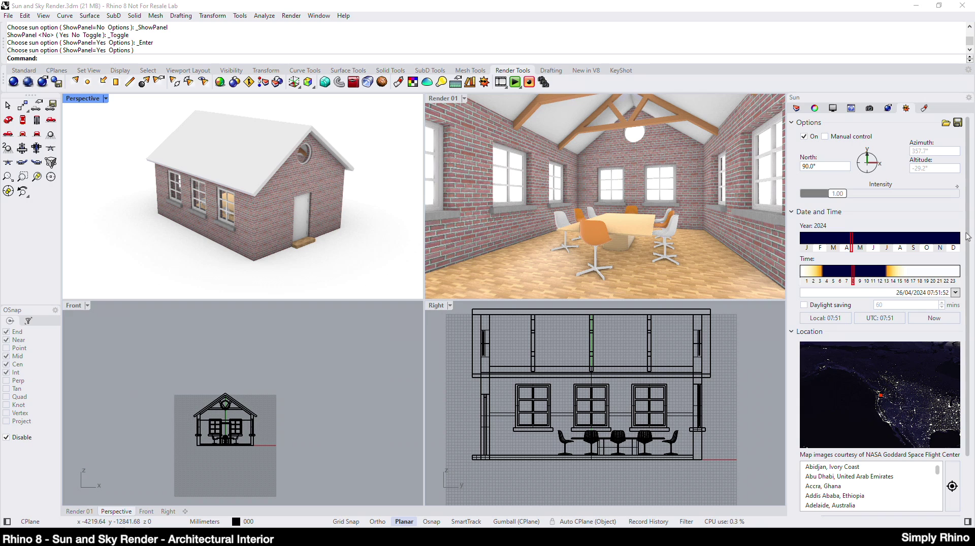
Set the sun's location to London, United Kingdom, with the date 09/08/2024 and the time at about 06:34.
{"action": "scroll", "coordinate": [966, 239], "scroll_direction": "down", "scroll_amount": 3}
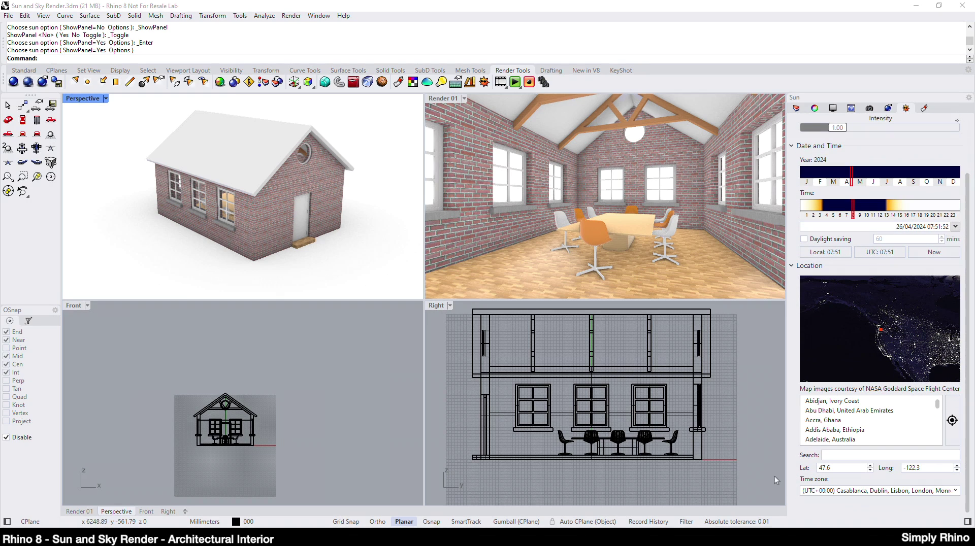
{"action": "scroll", "coordinate": [851, 430], "scroll_direction": "down", "scroll_amount": 2}
{"action": "left_click_drag", "start_coordinate": [938, 406], "coordinate": [938, 420]}
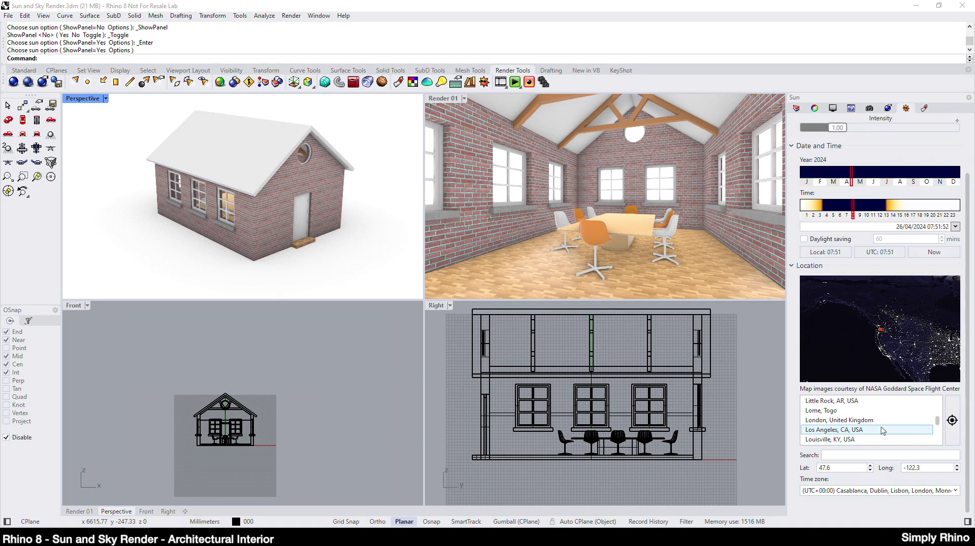
{"action": "left_click", "coordinate": [879, 421]}
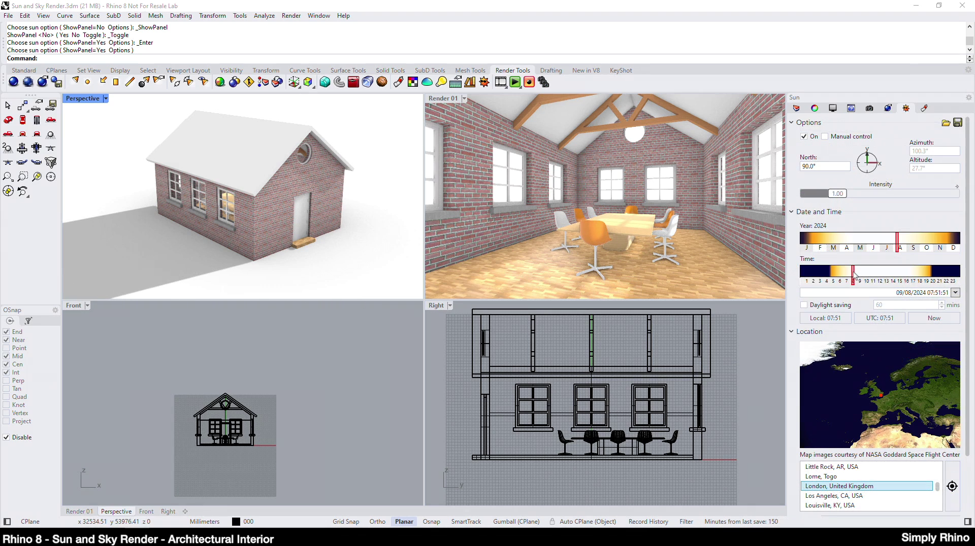
{"action": "mouse_move", "coordinate": [853, 274]}
{"action": "left_mouse_down"}
{"action": "mouse_move", "coordinate": [904, 280]}
{"action": "mouse_move", "coordinate": [854, 292]}
{"action": "mouse_move", "coordinate": [932, 283]}
{"action": "mouse_move", "coordinate": [857, 298]}
{"action": "left_mouse_up"}
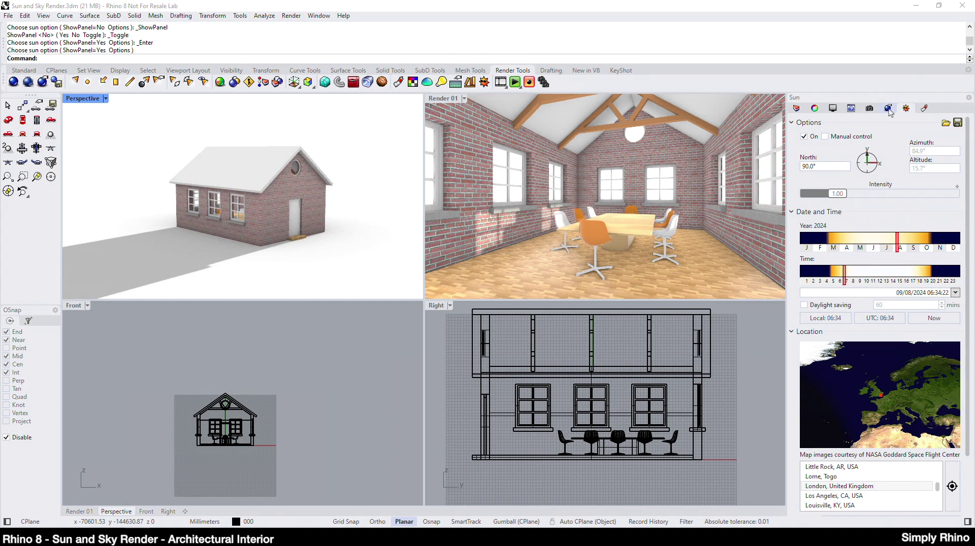
Disable the custom environments for reflections and for skylighting in the rendering settings.
{"action": "left_click", "coordinate": [888, 109]}
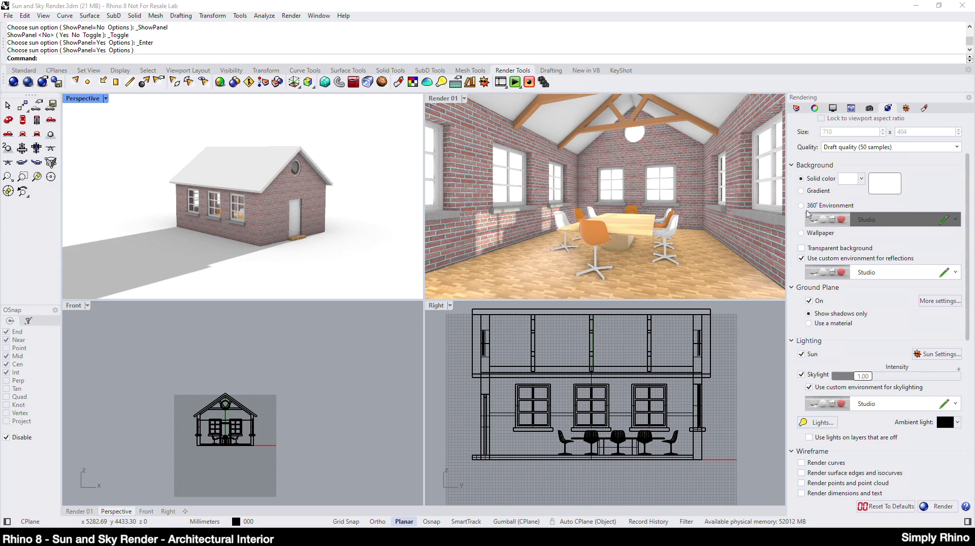
{"action": "left_click", "coordinate": [802, 259]}
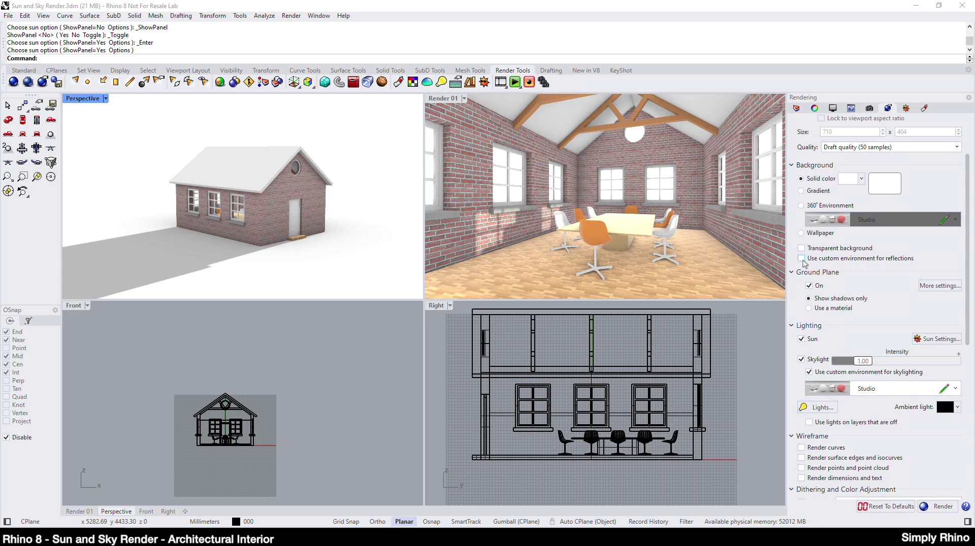
{"action": "left_click", "coordinate": [809, 373]}
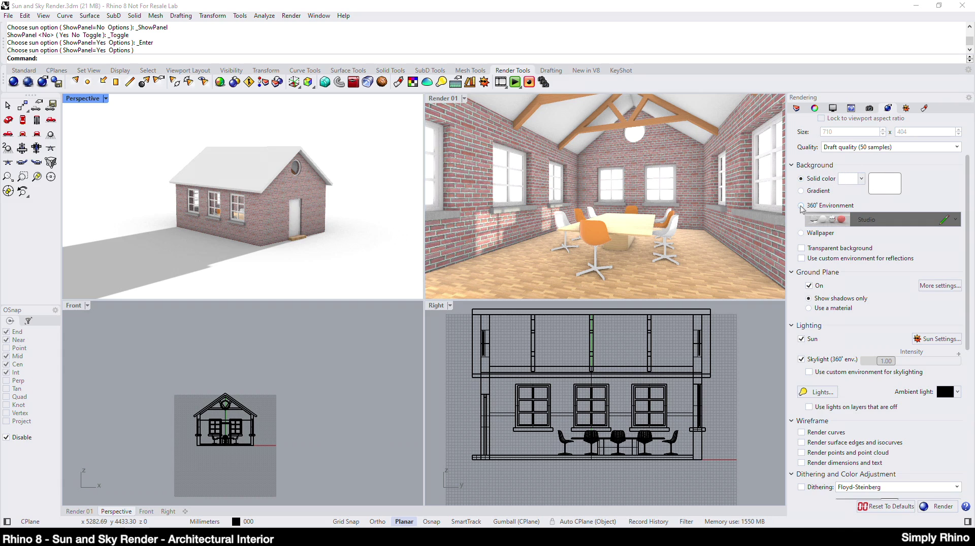
Switch the render background to 360° Environment and create a new Basic Environment for it.
{"action": "left_click", "coordinate": [801, 205]}
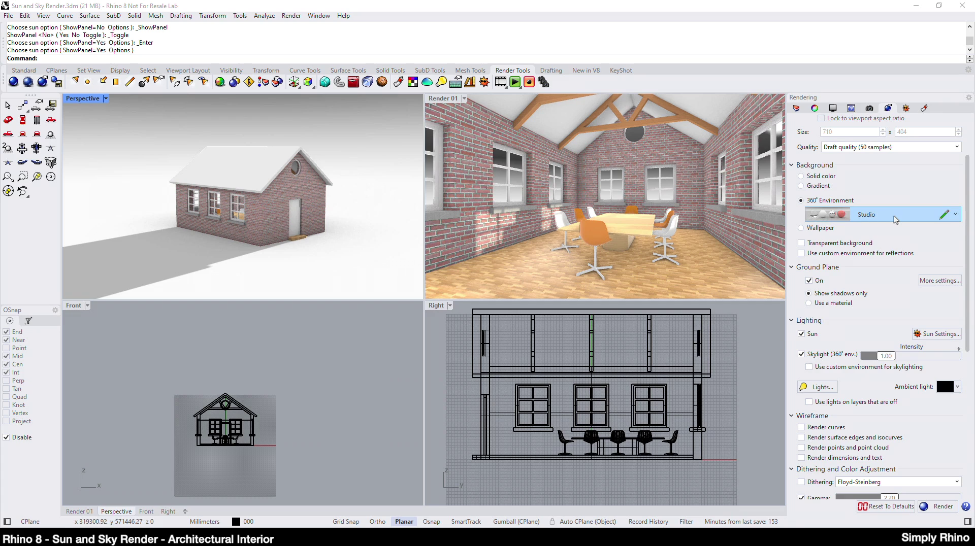
{"action": "left_click", "coordinate": [955, 215]}
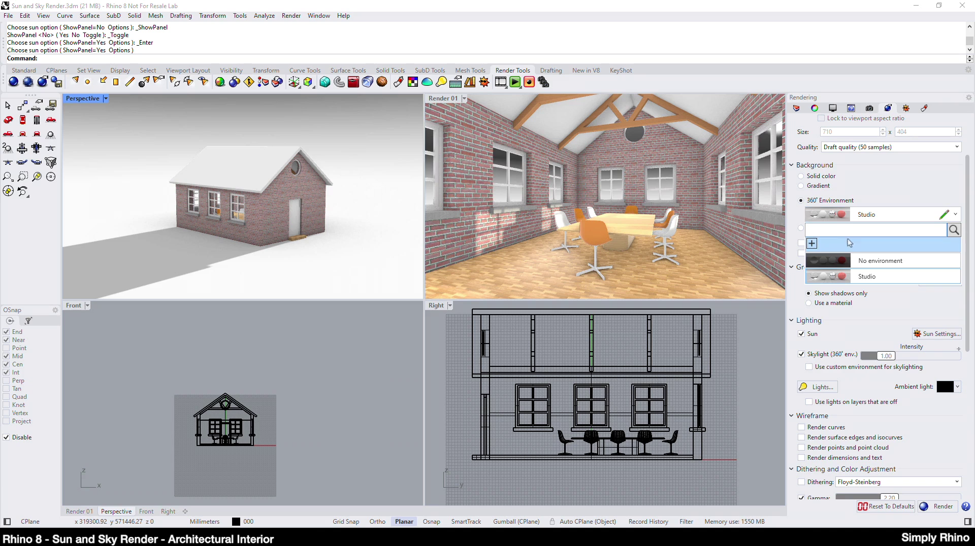
{"action": "left_click", "coordinate": [811, 244]}
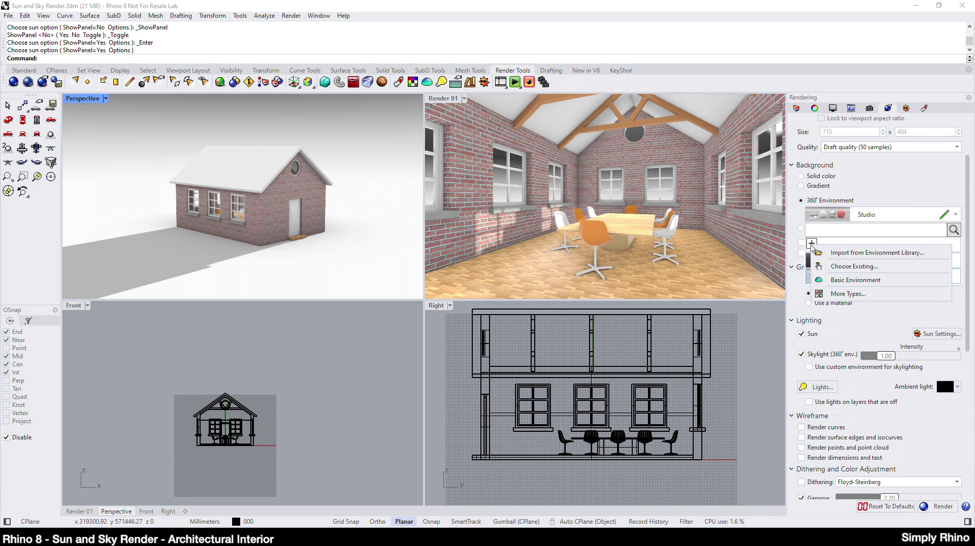
{"action": "left_click", "coordinate": [851, 282]}
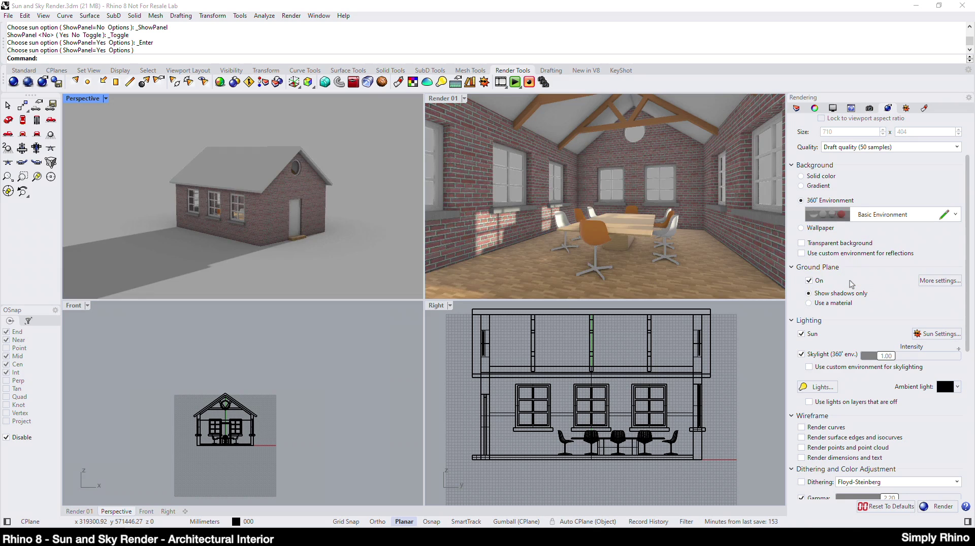
Open the background's Basic Environment for editing and assign a Physical Sky Texture as its background image.
{"action": "right_click", "coordinate": [827, 214]}
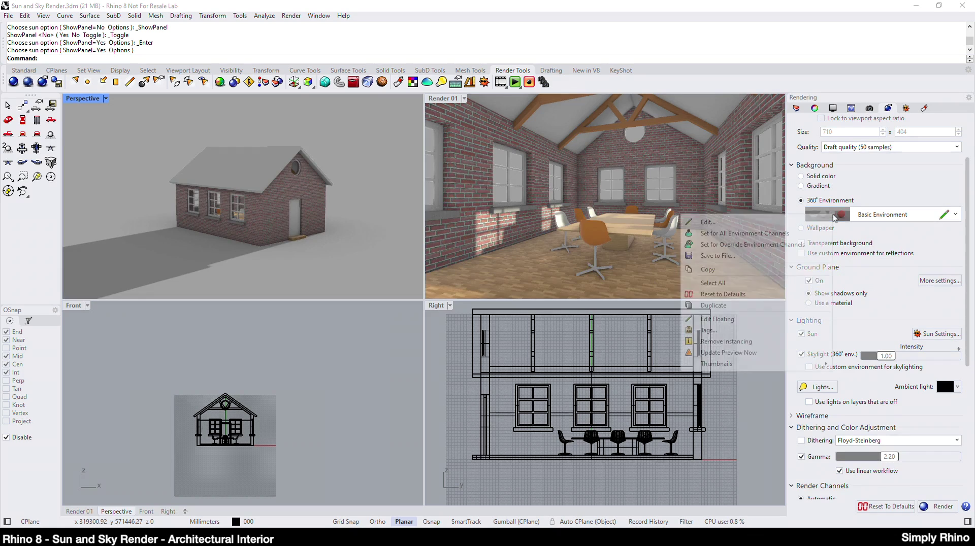
{"action": "left_click", "coordinate": [776, 224]}
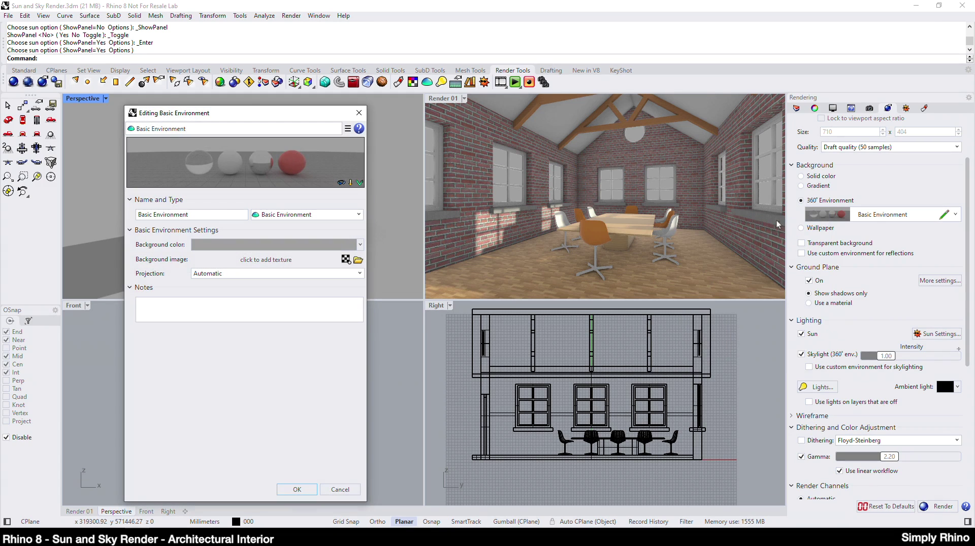
{"action": "left_click_drag", "start_coordinate": [242, 117], "coordinate": [351, 111]}
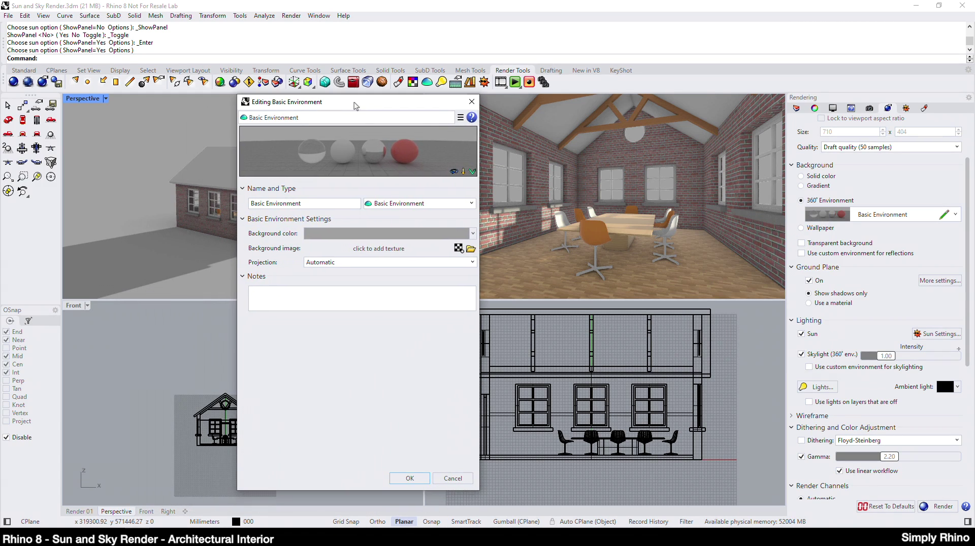
{"action": "left_click", "coordinate": [458, 248]}
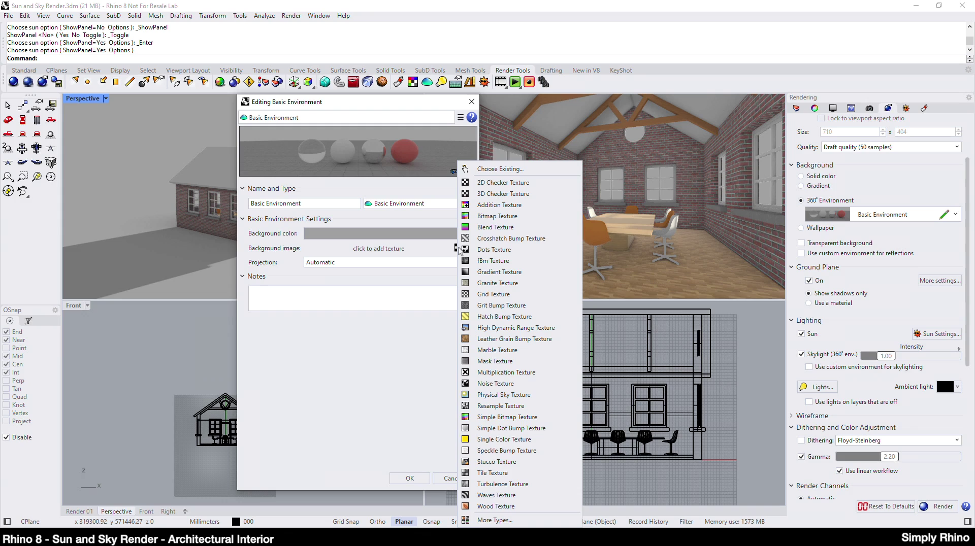
{"action": "left_click", "coordinate": [523, 395]}
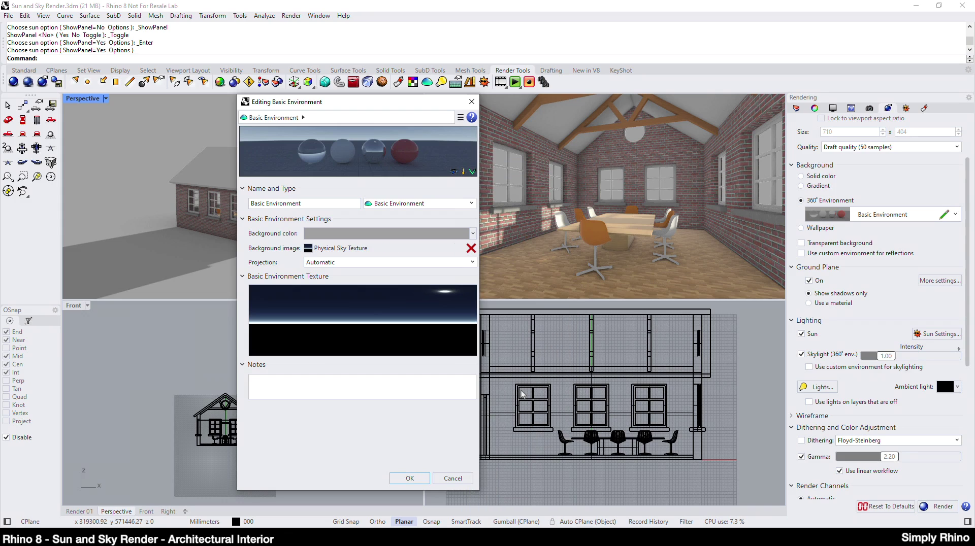
Make the Physical Sky Texture use the document sun and accept the texture and environment edits.
{"action": "left_click", "coordinate": [309, 249]}
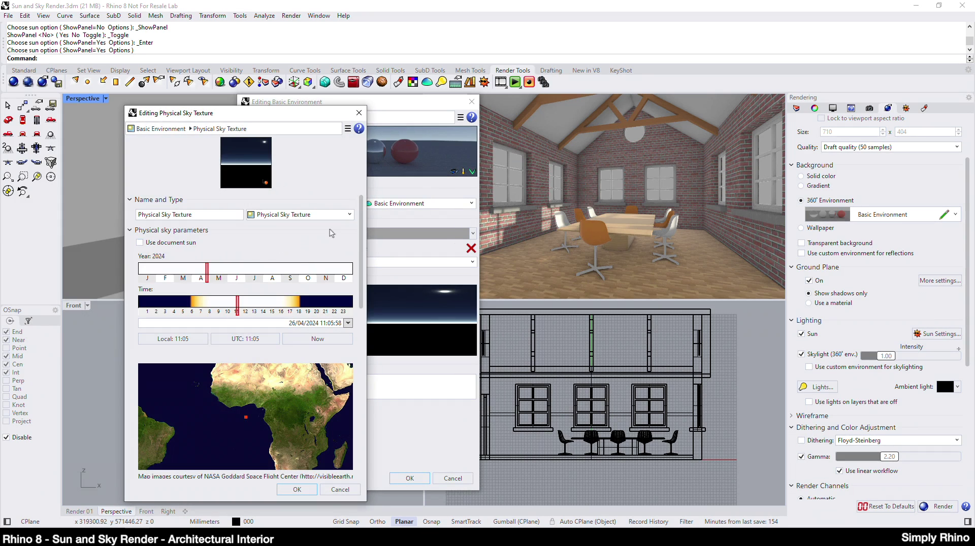
{"action": "left_click_drag", "start_coordinate": [313, 117], "coordinate": [381, 89]}
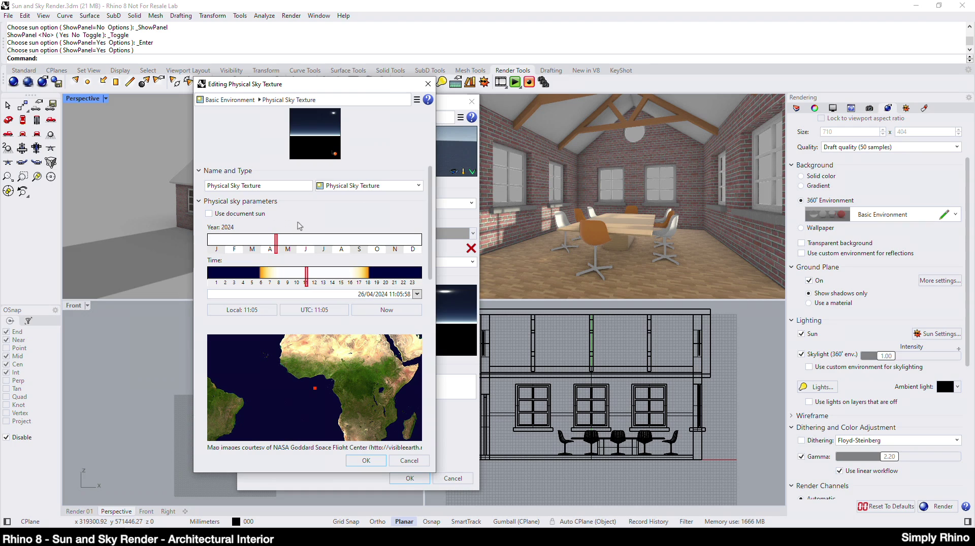
{"action": "left_click", "coordinate": [208, 214]}
{"action": "left_click_drag", "start_coordinate": [429, 178], "coordinate": [446, 351]}
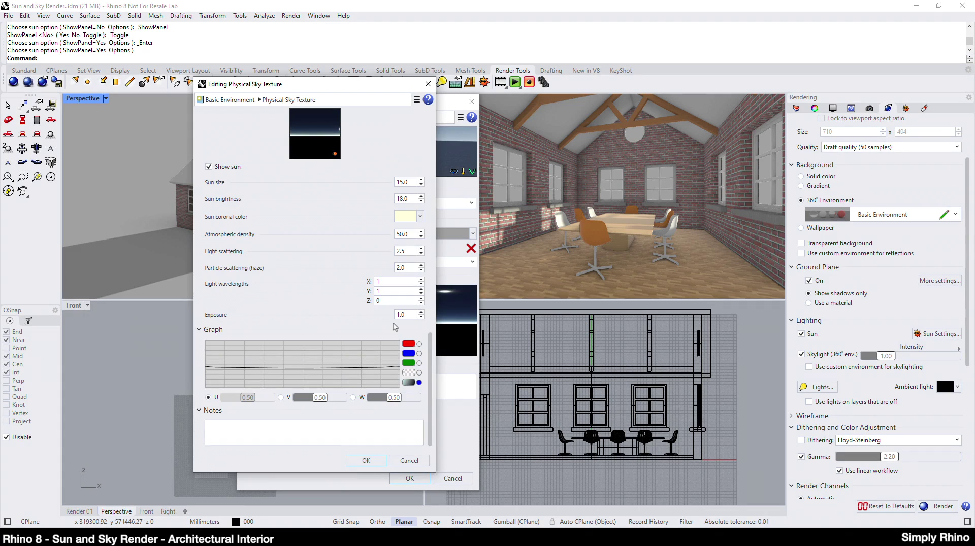
{"action": "left_click", "coordinate": [362, 460]}
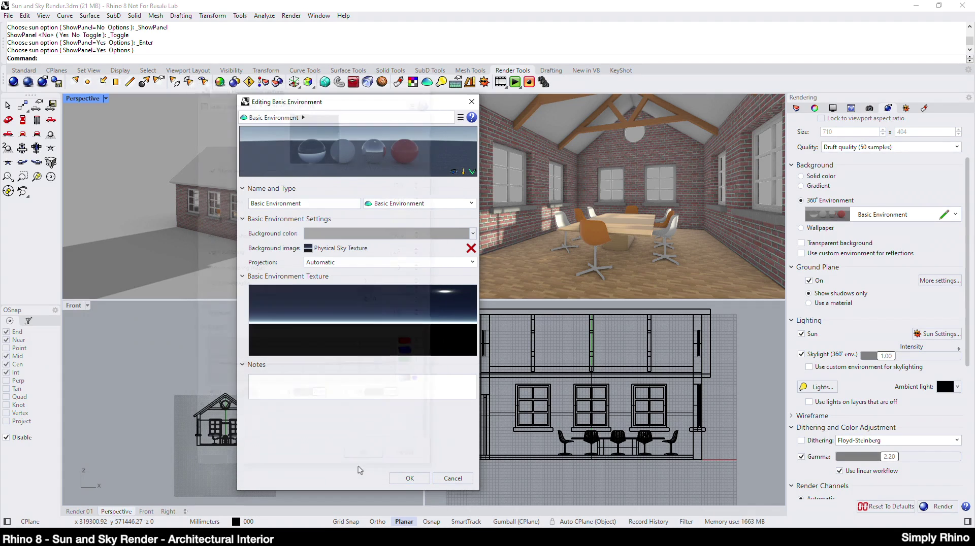
{"action": "left_click", "coordinate": [402, 482]}
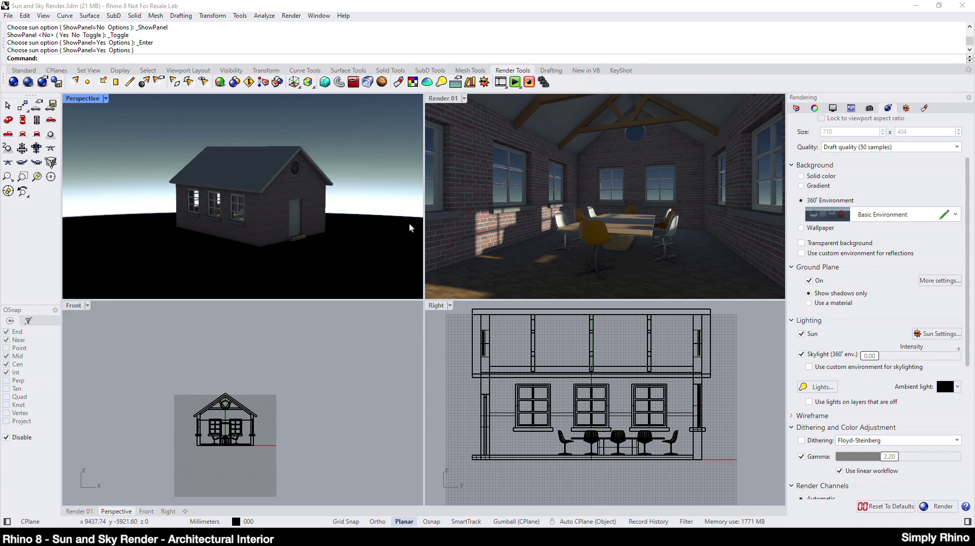
Bring up the ground plane settings and make the ground plane use a material instead of showing shadows only.
{"action": "left_click", "coordinate": [455, 83]}
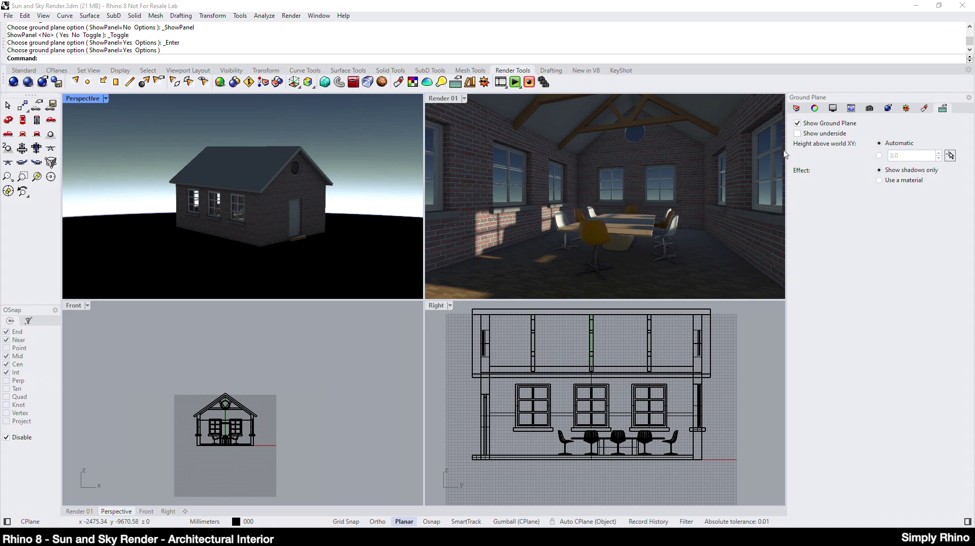
{"action": "left_click", "coordinate": [880, 181]}
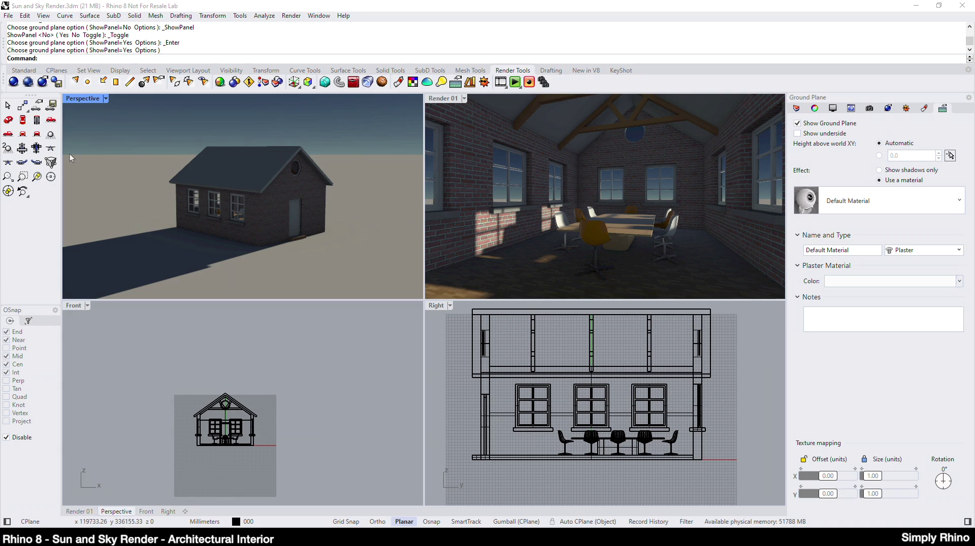
{"action": "scroll", "coordinate": [242, 240], "scroll_direction": "down", "scroll_amount": 1}
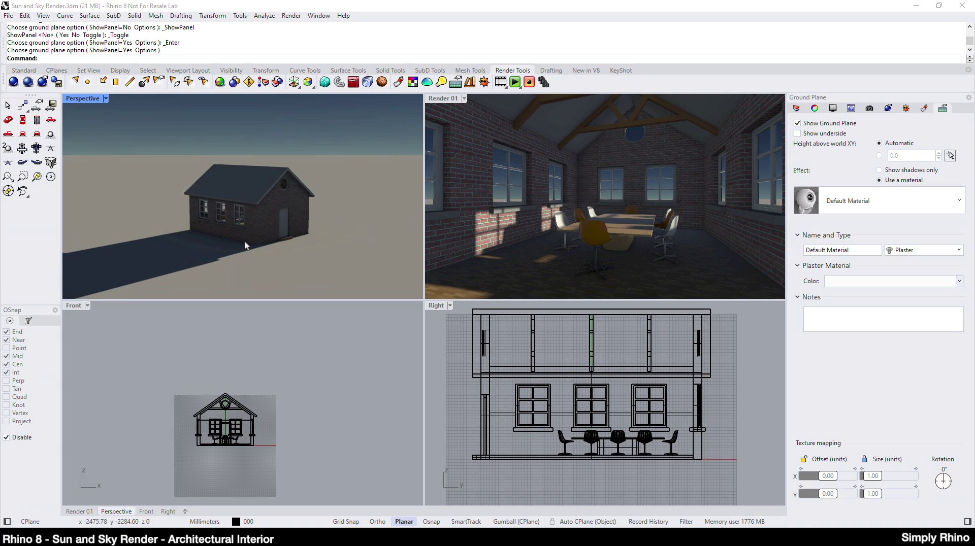
{"action": "scroll", "coordinate": [244, 244], "scroll_direction": "down", "scroll_amount": 2}
{"action": "scroll", "coordinate": [235, 249], "scroll_direction": "down", "scroll_amount": 3}
{"action": "right_click_drag", "start_coordinate": [235, 249], "coordinate": [217, 231]}
{"action": "scroll", "coordinate": [219, 231], "scroll_direction": "up", "scroll_amount": 4}
{"action": "scroll", "coordinate": [221, 232], "scroll_direction": "down", "scroll_amount": 2}
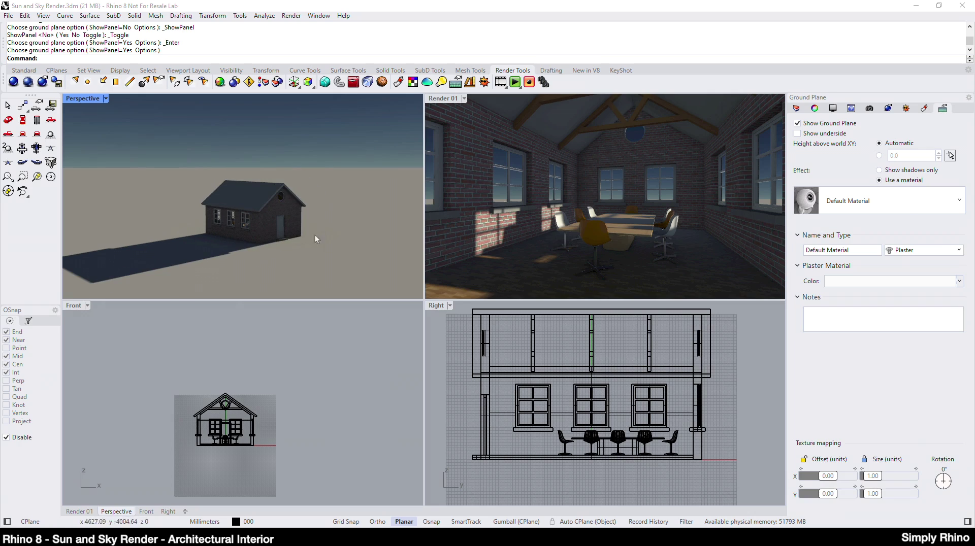
Examine the sun's date and time, the render quality options and the session samples in the Rhino Render advanced settings.
{"action": "left_click", "coordinate": [906, 108]}
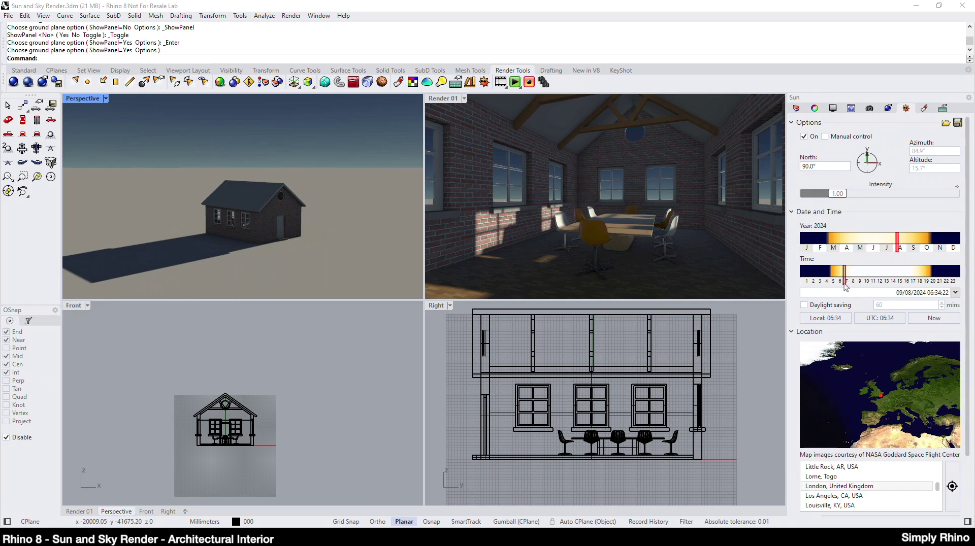
{"action": "mouse_move", "coordinate": [845, 283]}
{"action": "left_mouse_down"}
{"action": "mouse_move", "coordinate": [933, 283]}
{"action": "mouse_move", "coordinate": [844, 283]}
{"action": "left_mouse_up"}
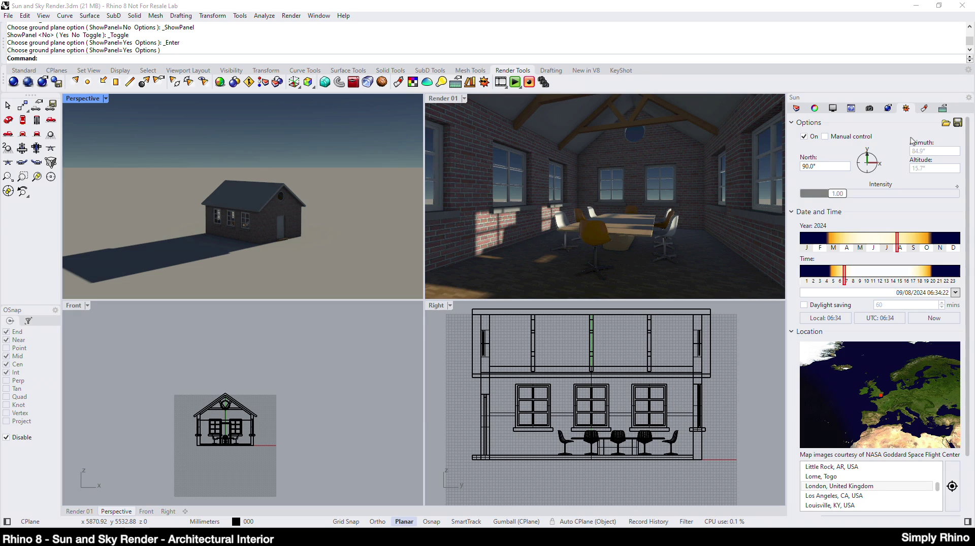
{"action": "left_click", "coordinate": [887, 108]}
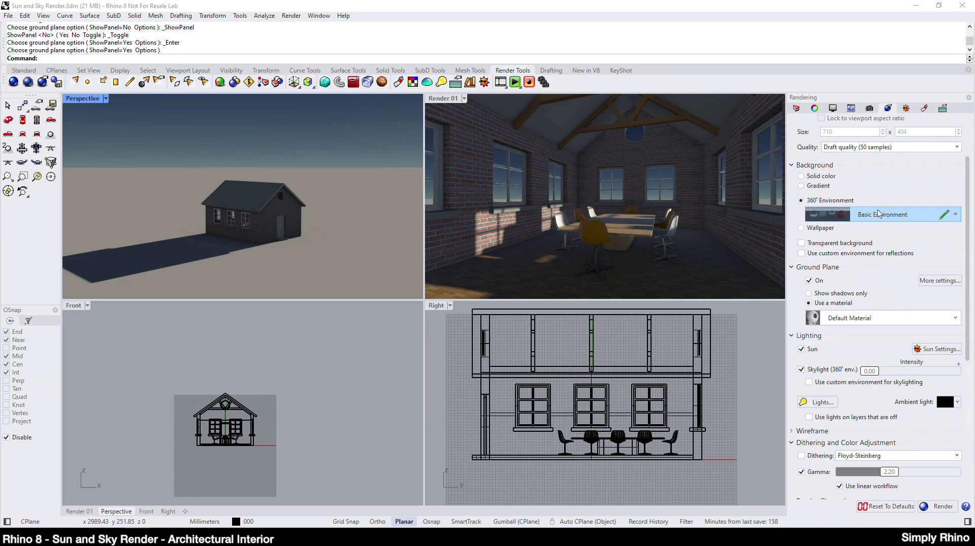
{"action": "scroll", "coordinate": [880, 213], "scroll_direction": "up", "scroll_amount": 3}
{"action": "left_click", "coordinate": [912, 222]}
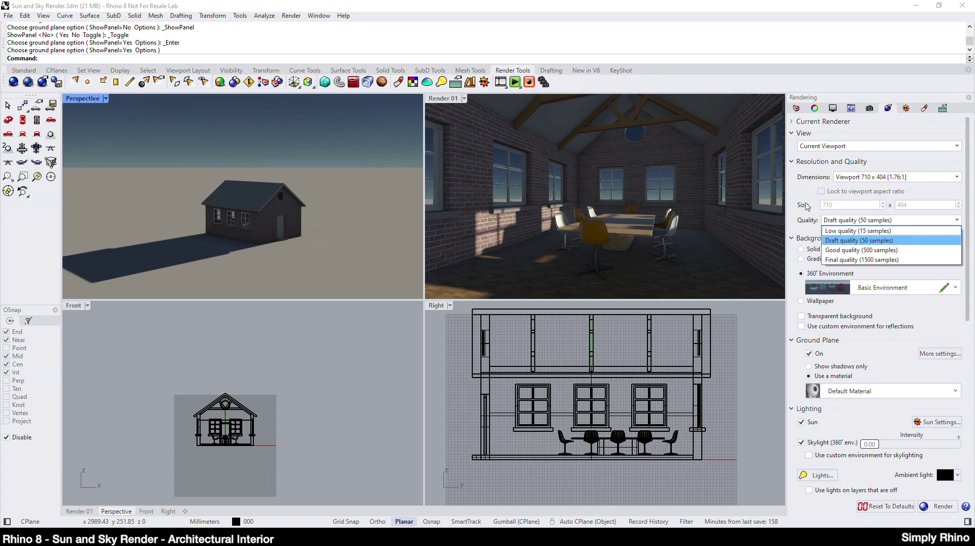
{"action": "left_click", "coordinate": [803, 200]}
{"action": "scroll", "coordinate": [876, 284], "scroll_direction": "down", "scroll_amount": 5}
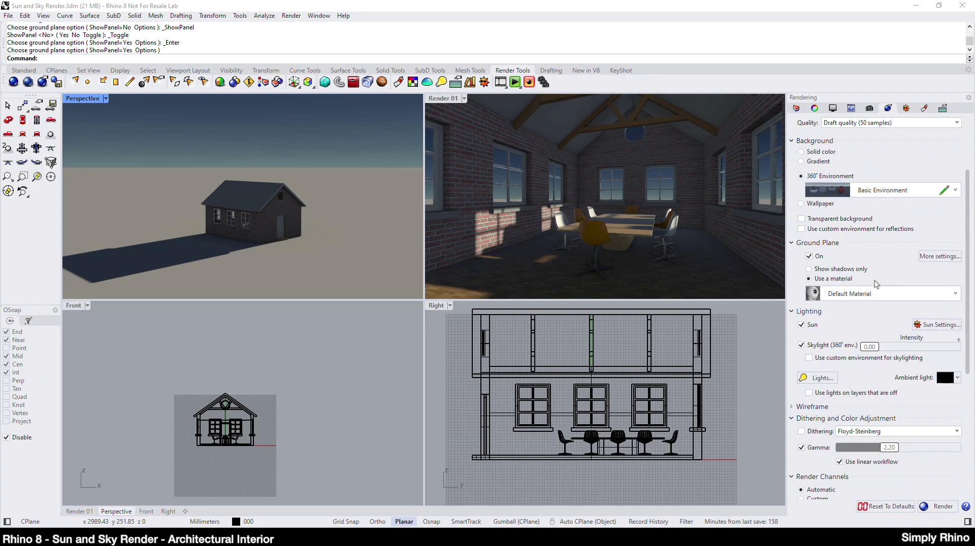
{"action": "scroll", "coordinate": [876, 285], "scroll_direction": "down", "scroll_amount": 4}
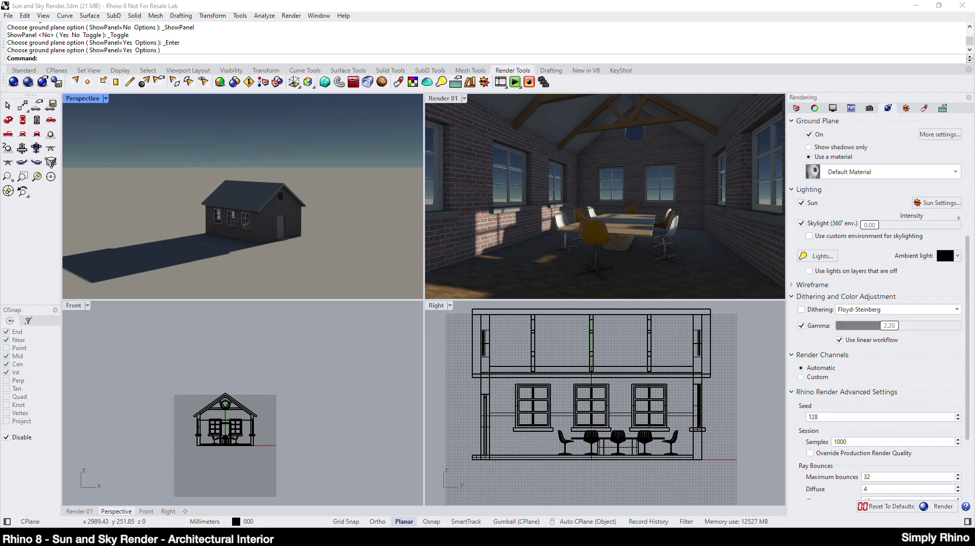
{"action": "left_click", "coordinate": [844, 443]}
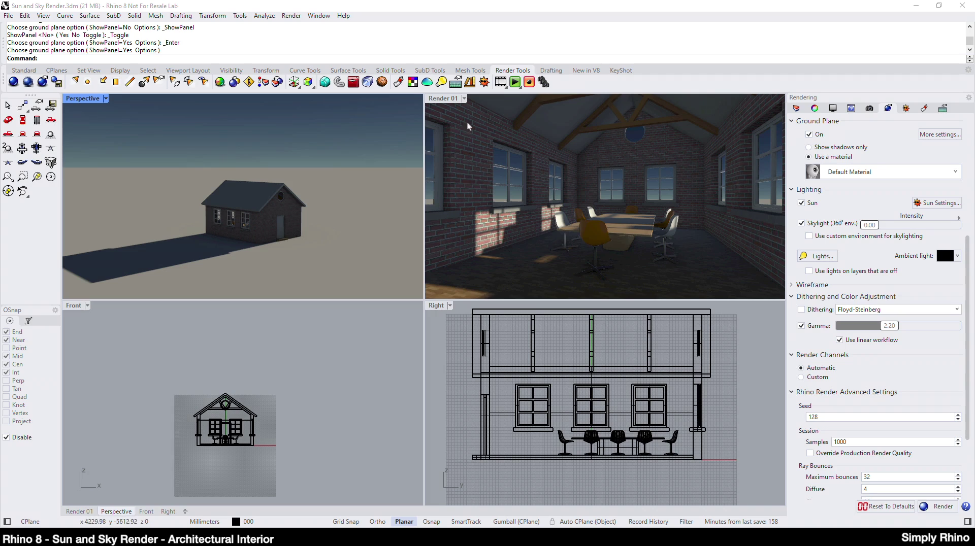
Display the Render 01 view in Raytraced mode and set its sample count to 500.
{"action": "left_click", "coordinate": [463, 99]}
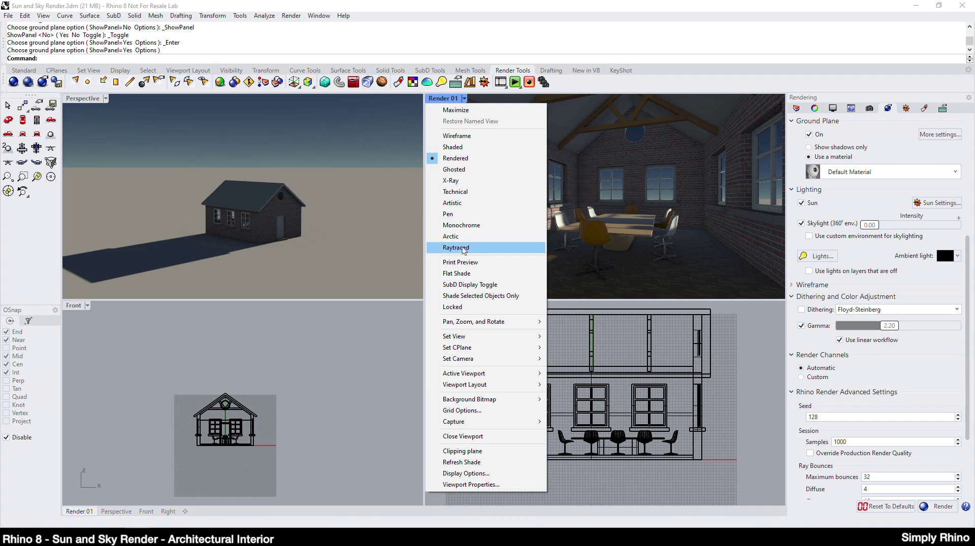
{"action": "left_click", "coordinate": [462, 248]}
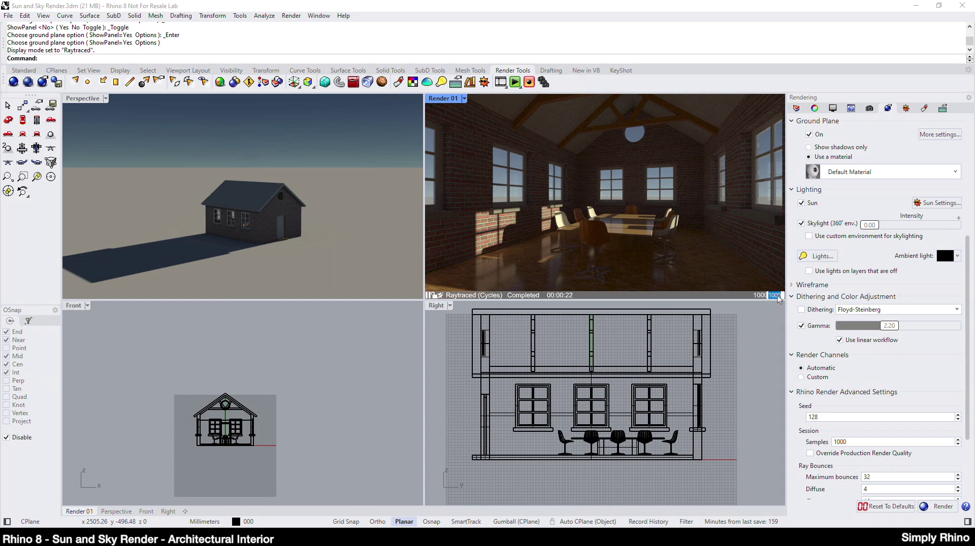
{"action": "left_click", "coordinate": [778, 296]}
{"action": "type", "text": "500"}
{"action": "key", "text": "Return"}
{"action": "left_click", "coordinate": [771, 342]}
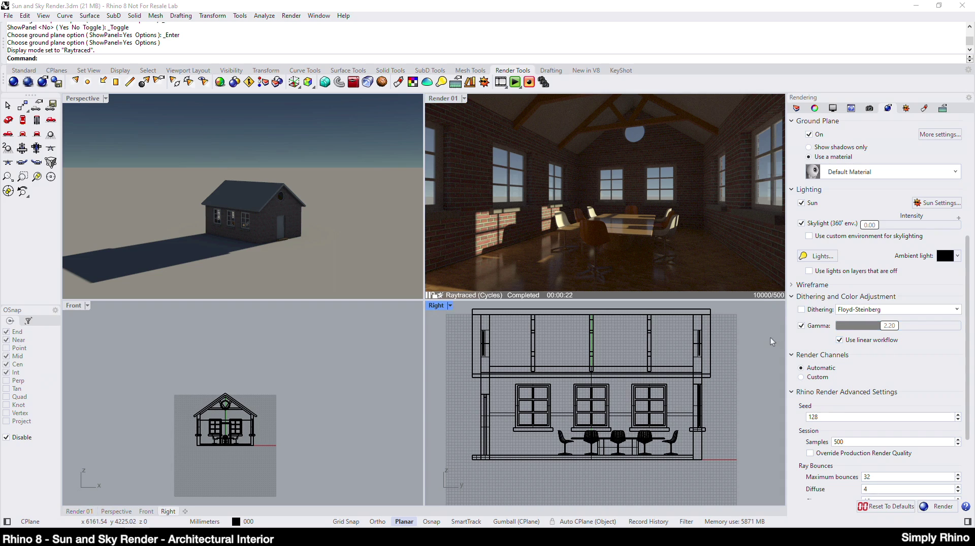
Restart the raytrace of the Render 01 view by switching it to Shaded and back to Raytraced.
{"action": "left_click", "coordinate": [464, 99]}
{"action": "left_click", "coordinate": [447, 148]}
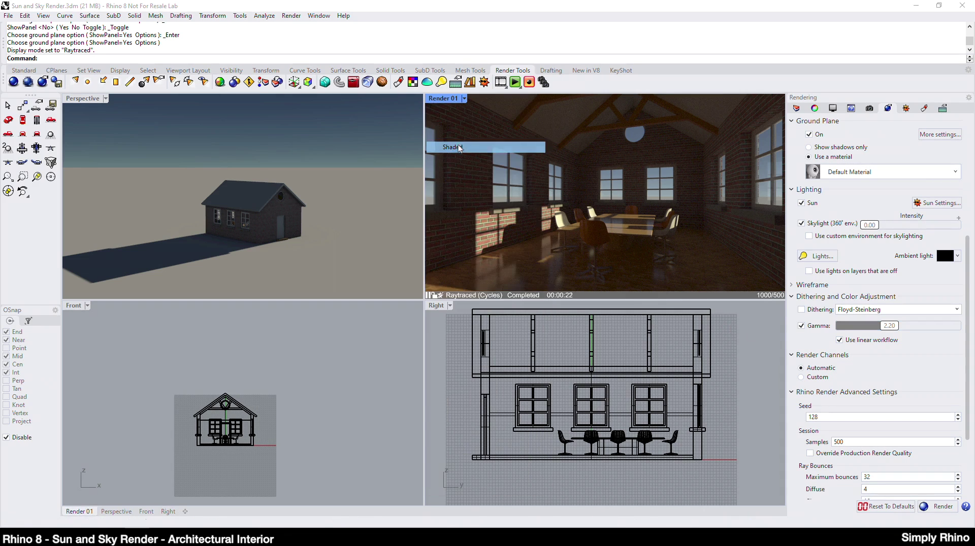
{"action": "left_click", "coordinate": [464, 99]}
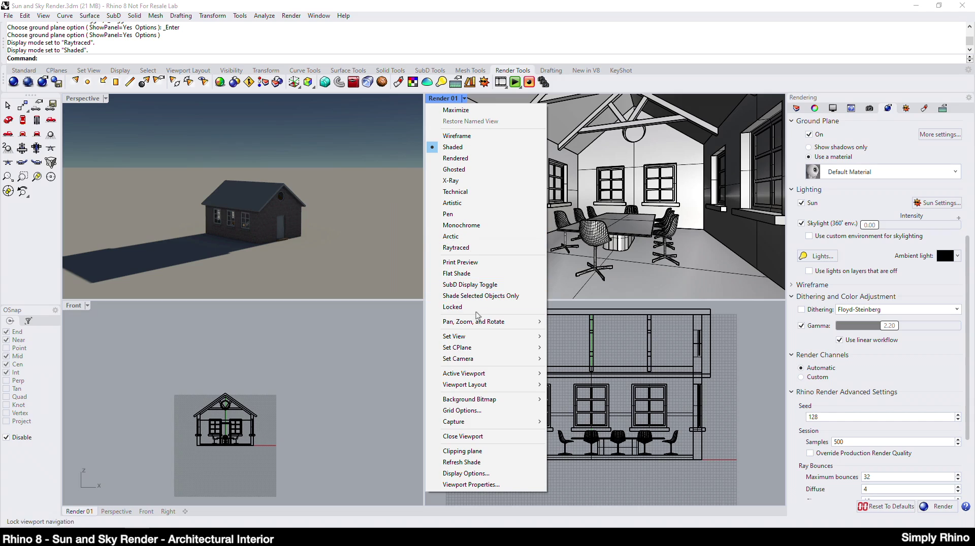
{"action": "left_click", "coordinate": [486, 249]}
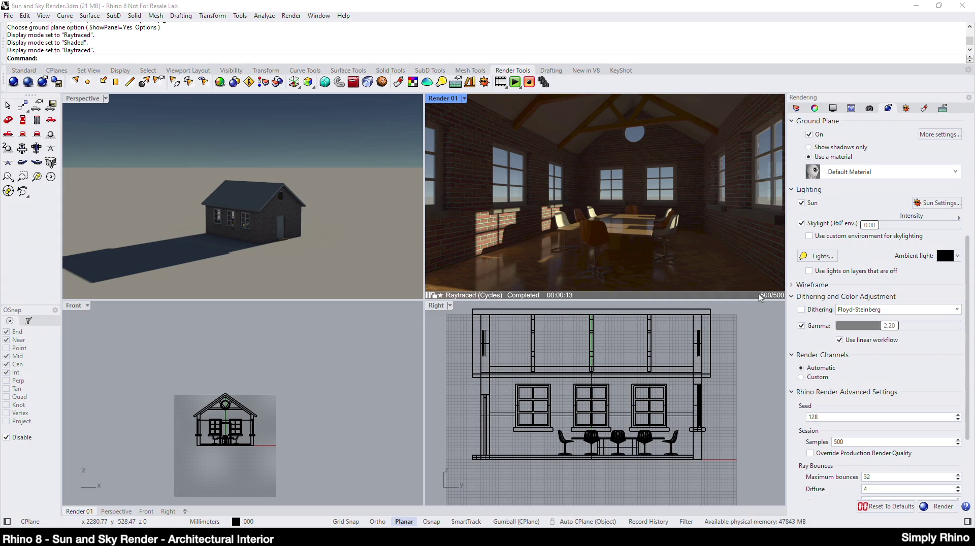
Return the Render 01 view to Shaded, maximize it, and raytrace it at the larger size.
{"action": "left_click", "coordinate": [464, 98]}
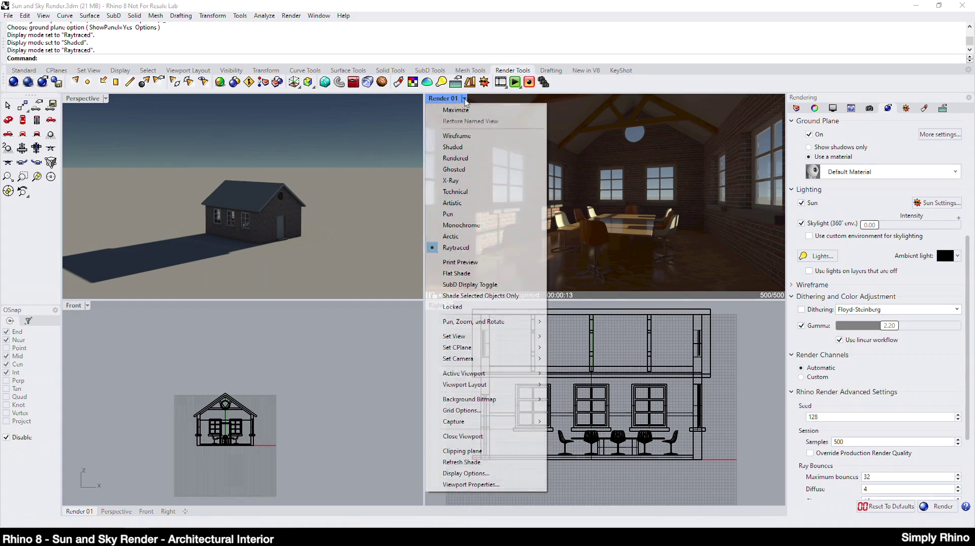
{"action": "left_click", "coordinate": [453, 147]}
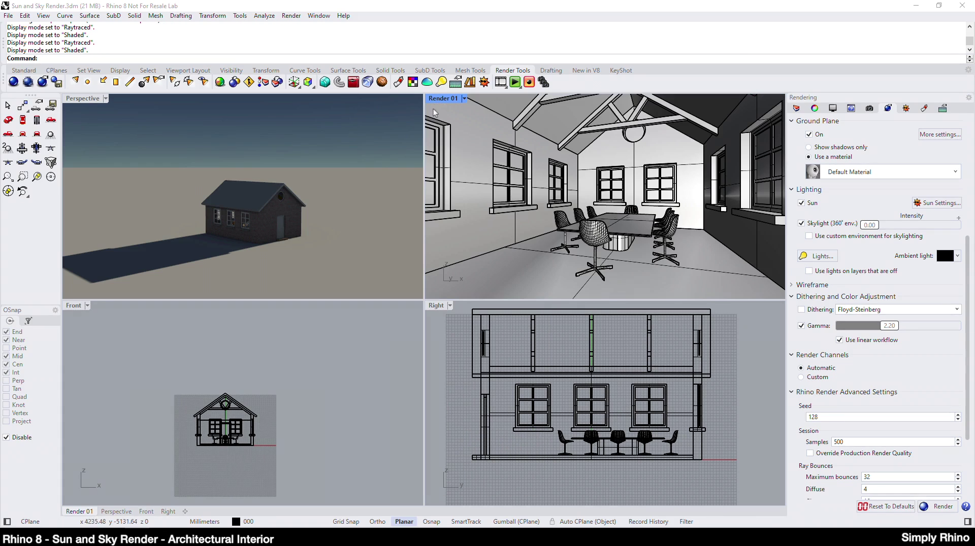
{"action": "double_click", "coordinate": [439, 98]}
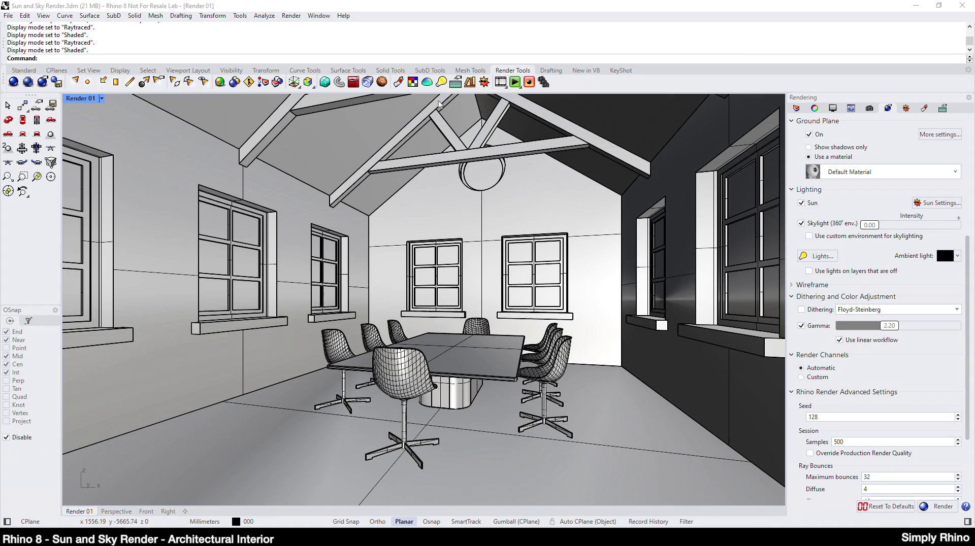
{"action": "left_click", "coordinate": [101, 98]}
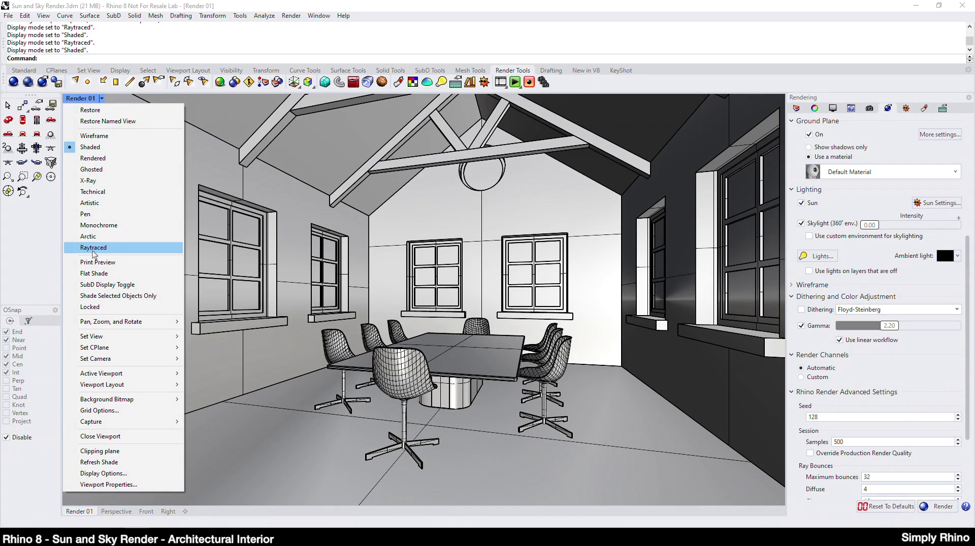
{"action": "left_click", "coordinate": [93, 249]}
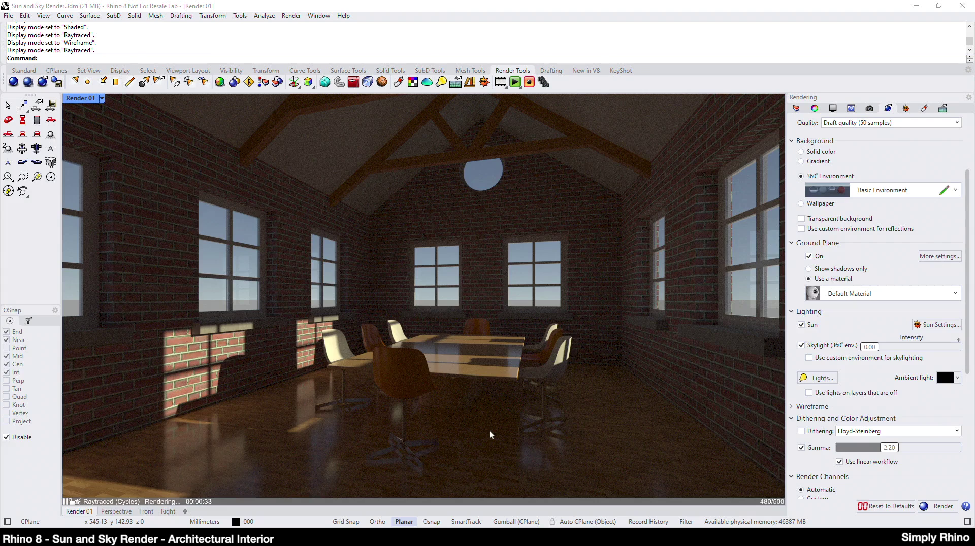
Switch the maximized Render 01 view to Rendered mode and bring the Rhino Render advanced settings into view.
{"action": "scroll", "coordinate": [943, 459], "scroll_direction": "up", "scroll_amount": 3}
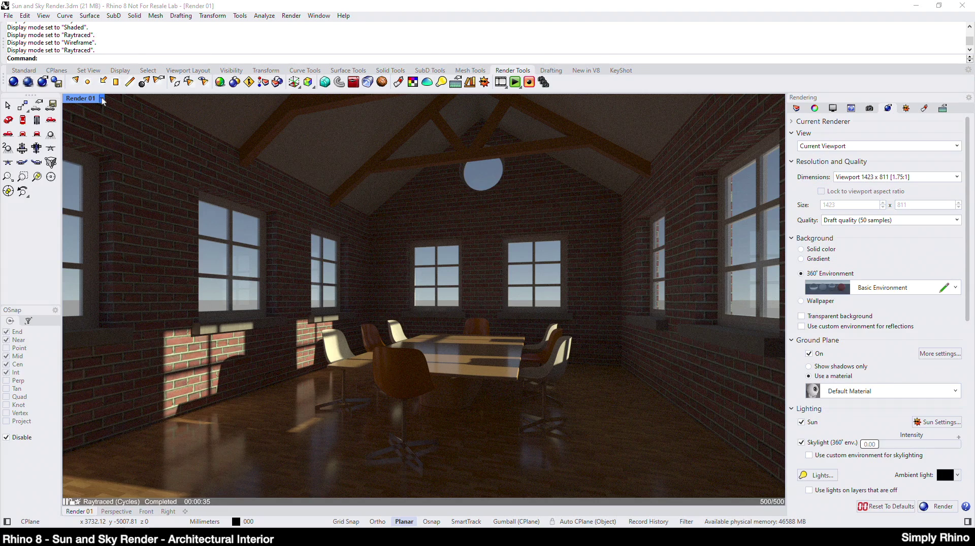
{"action": "left_click", "coordinate": [80, 98]}
{"action": "left_click", "coordinate": [93, 158]}
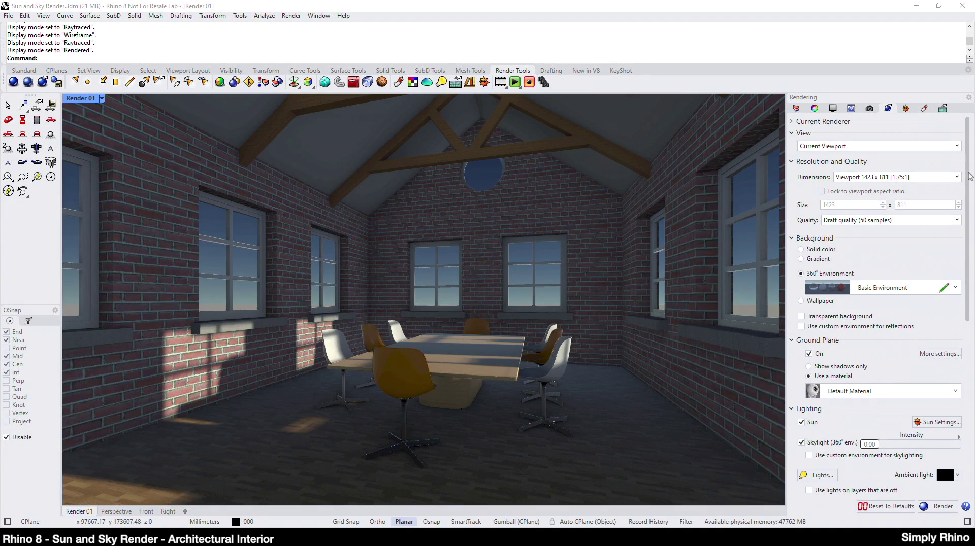
{"action": "left_click_drag", "start_coordinate": [970, 176], "coordinate": [966, 325]}
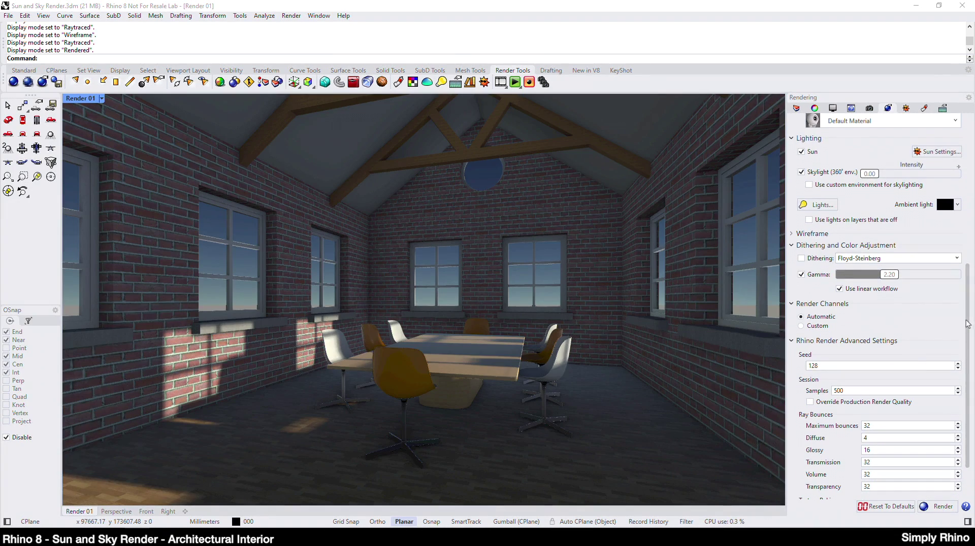
Set the render samples to 2000, override the production render quality, and render the current viewport.
{"action": "double_click", "coordinate": [839, 390]}
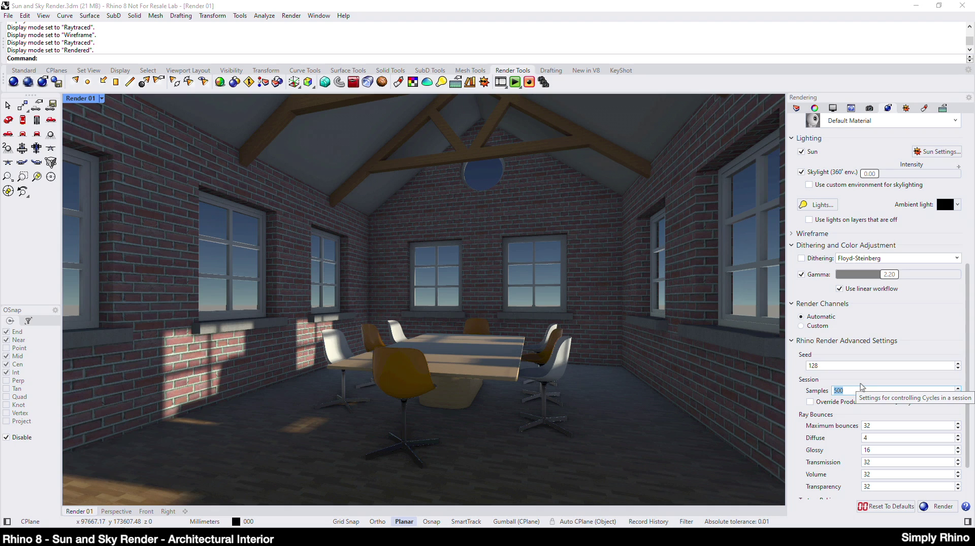
{"action": "type", "text": "2000"}
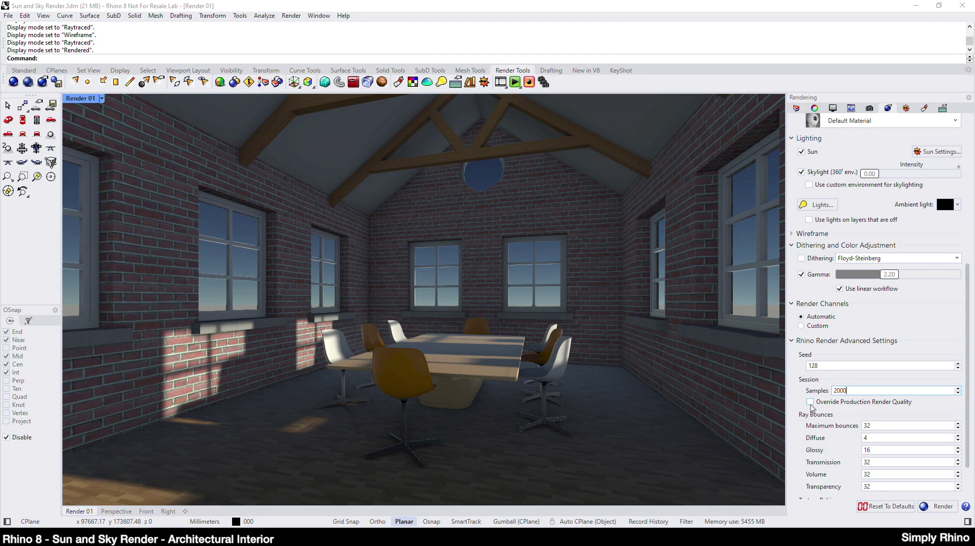
{"action": "left_click", "coordinate": [810, 402]}
{"action": "scroll", "coordinate": [874, 308], "scroll_direction": "up", "scroll_amount": 1}
{"action": "scroll", "coordinate": [874, 307], "scroll_direction": "up", "scroll_amount": 10}
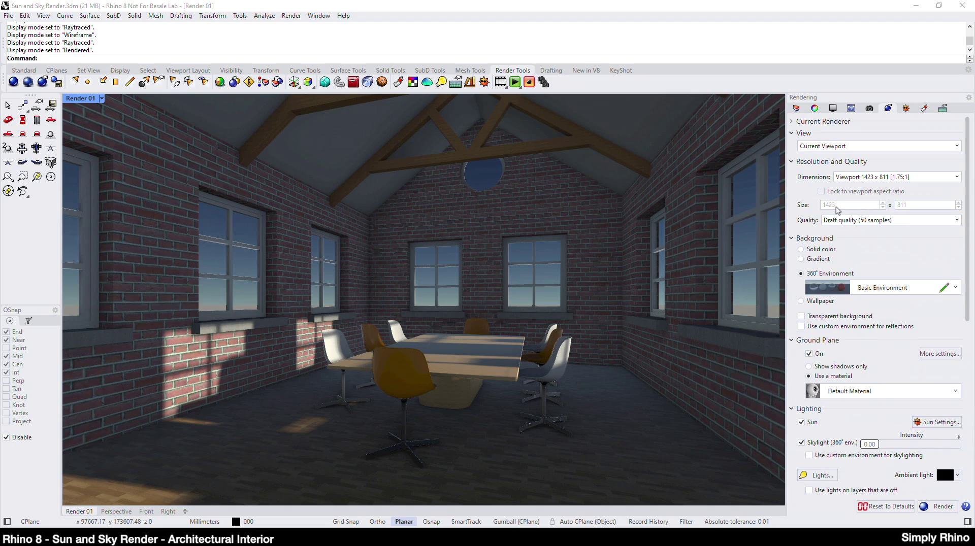
{"action": "left_click", "coordinate": [938, 507]}
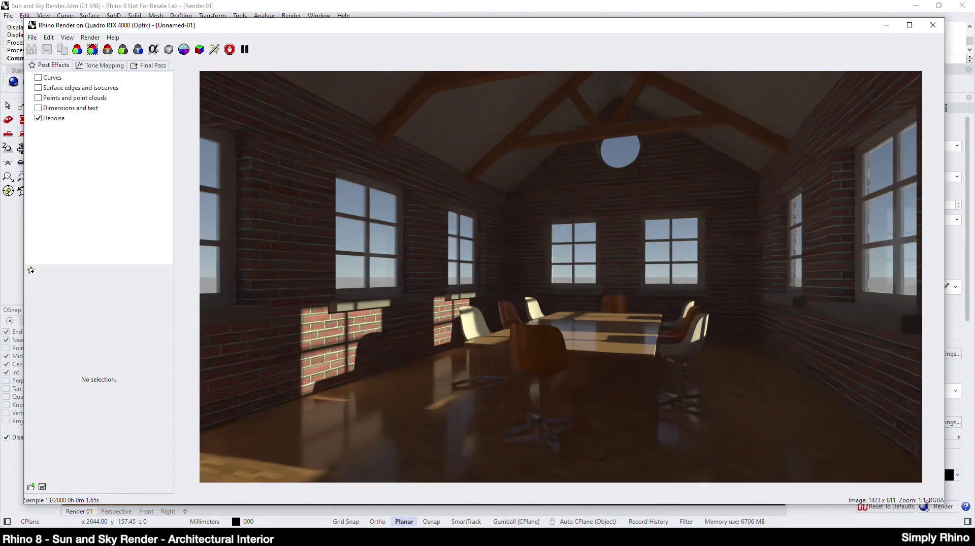
Turn off Denoise for the rendering and set its tone mapping to Logarithmic.
{"action": "left_click", "coordinate": [39, 119]}
{"action": "left_click", "coordinate": [103, 66]}
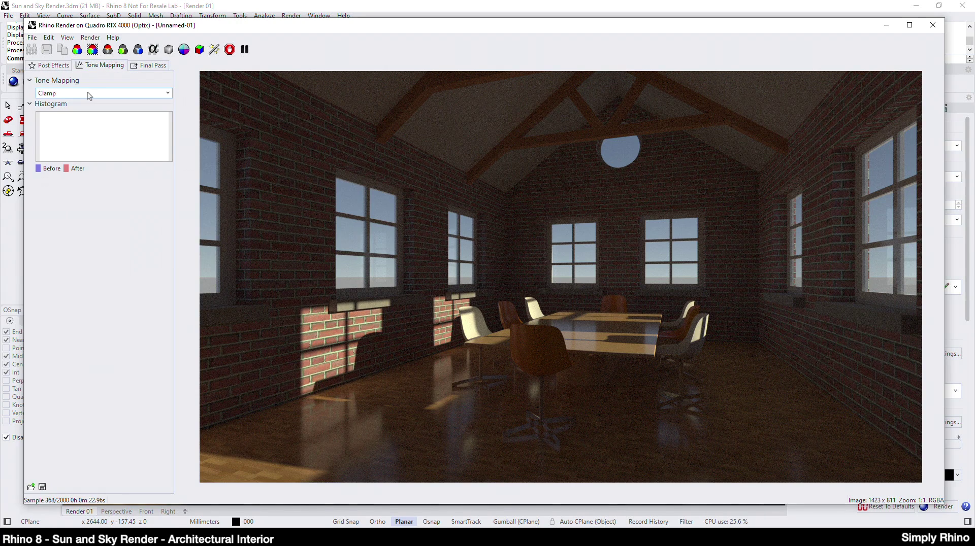
{"action": "left_click", "coordinate": [90, 94]}
{"action": "left_click", "coordinate": [90, 123]}
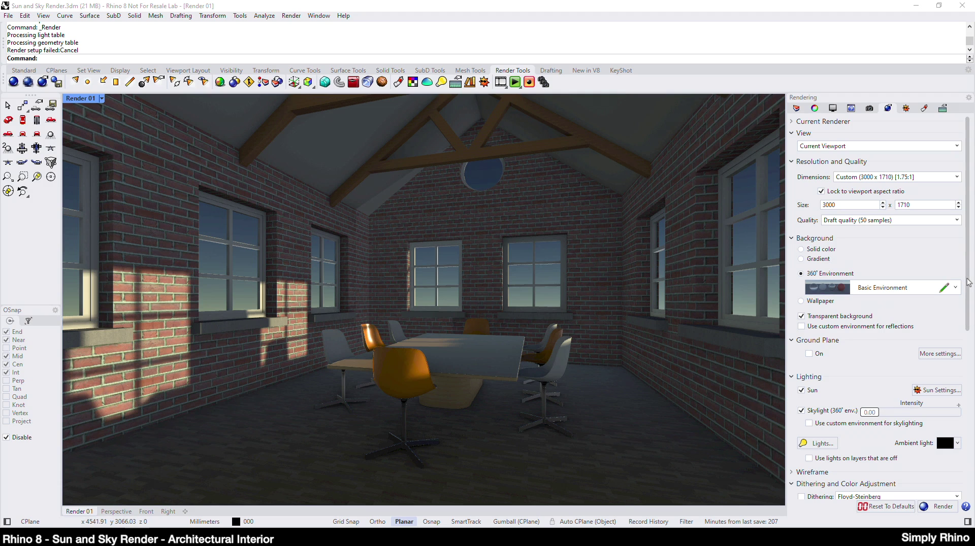
Render the Render 01 view at 3000 x 1710 and apply Logarithmic tone mapping to the result.
{"action": "scroll", "coordinate": [967, 282], "scroll_direction": "down", "scroll_amount": 10}
{"action": "left_click", "coordinate": [13, 82]}
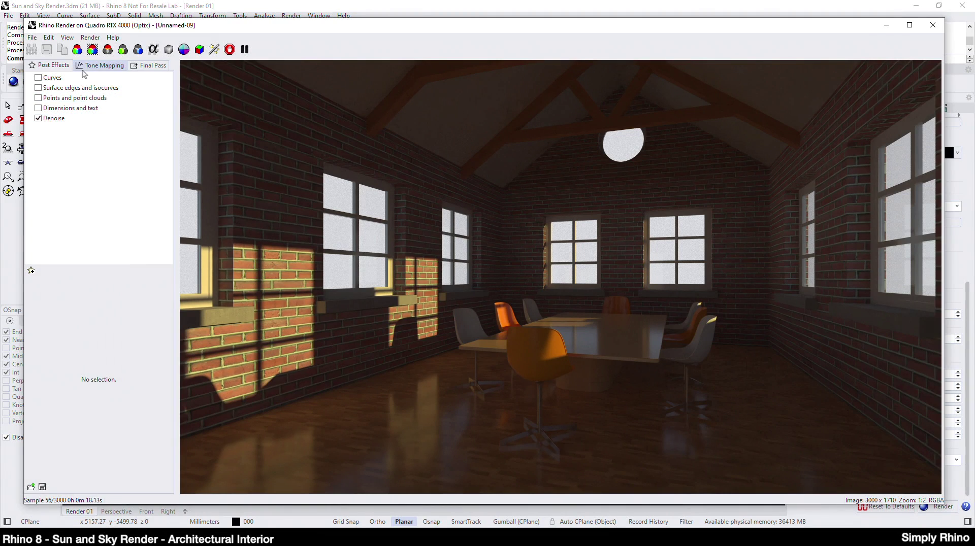
{"action": "left_click", "coordinate": [90, 69]}
{"action": "left_click", "coordinate": [54, 93]}
{"action": "left_click", "coordinate": [53, 121]}
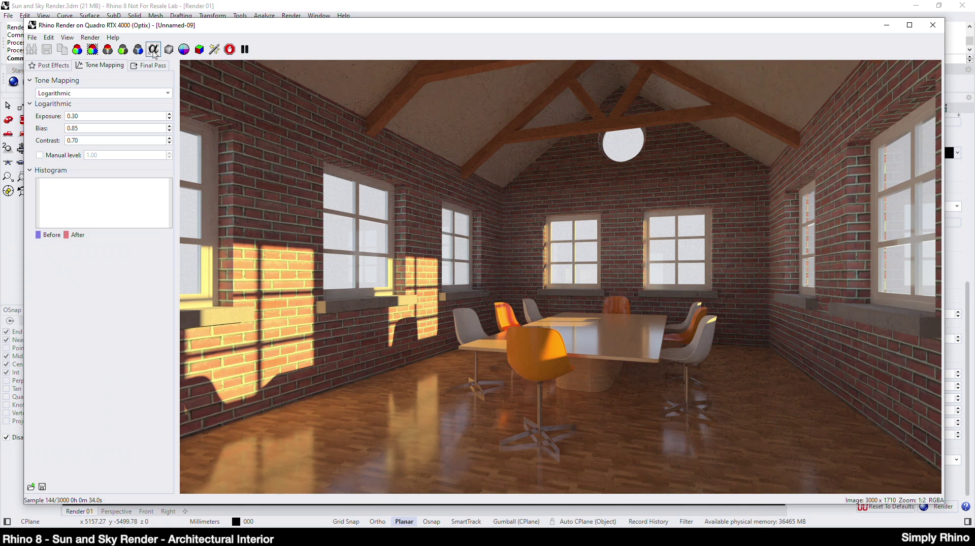
Check the rendering's alpha channel and save the finished image as Final Render in TIF format with a transparent background.
{"action": "left_click", "coordinate": [153, 53]}
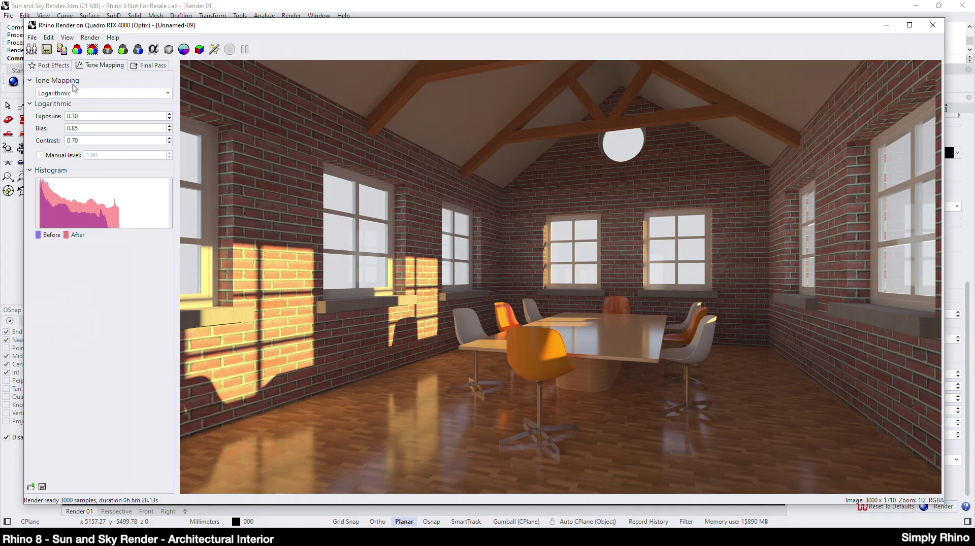
{"action": "left_click", "coordinate": [47, 50]}
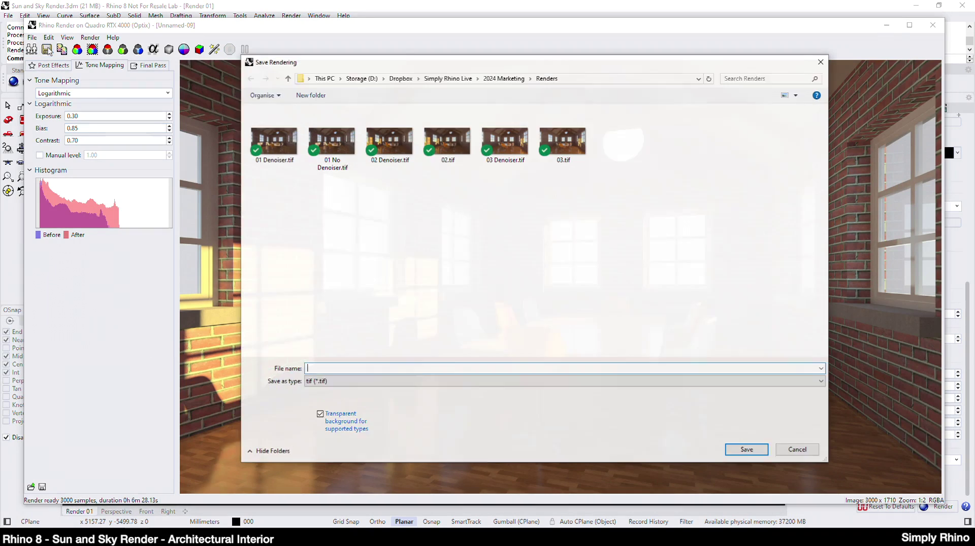
{"action": "type", "text": "Final Render"}
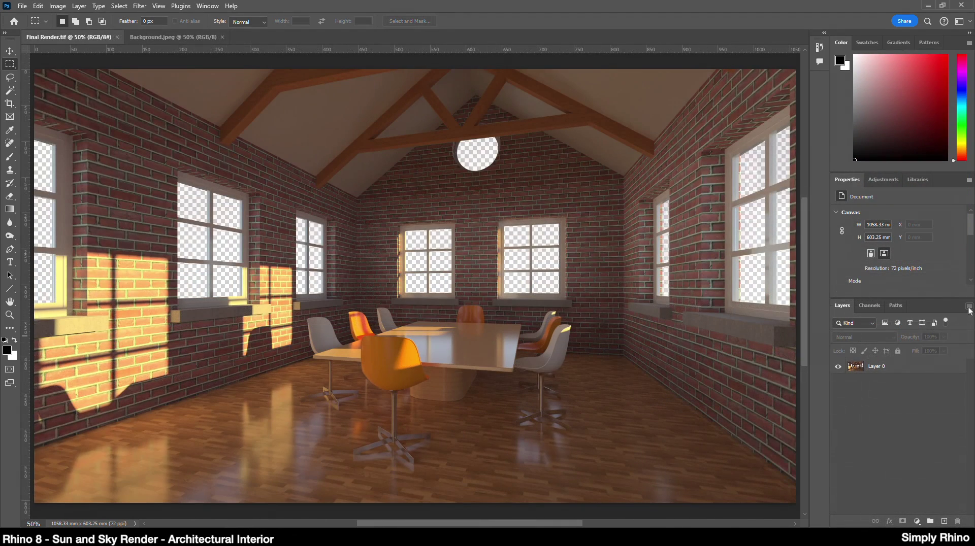
In Photoshop, add a new layer beneath the Final Render image layer and paste the background picture into it.
{"action": "left_click", "coordinate": [969, 306]}
{"action": "left_click", "coordinate": [907, 313]}
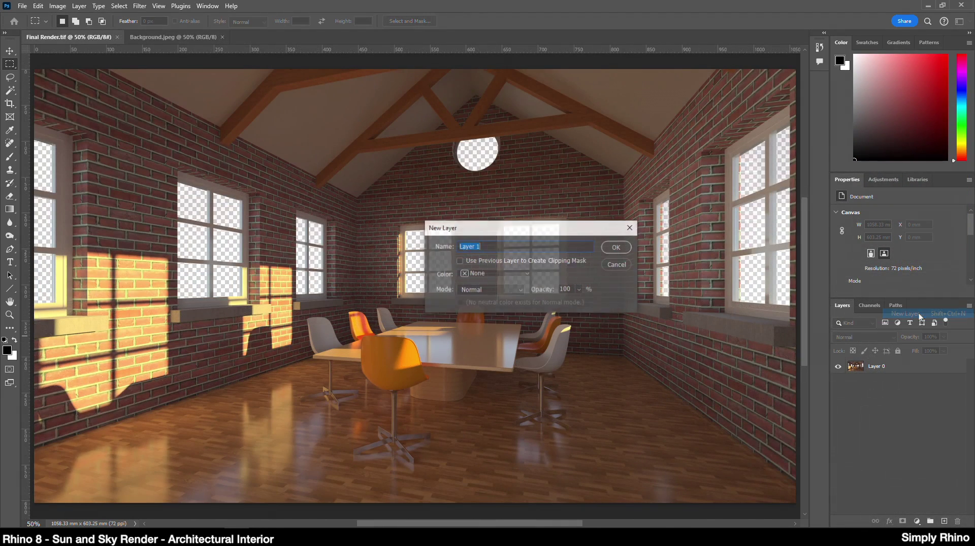
{"action": "left_click", "coordinate": [617, 248]}
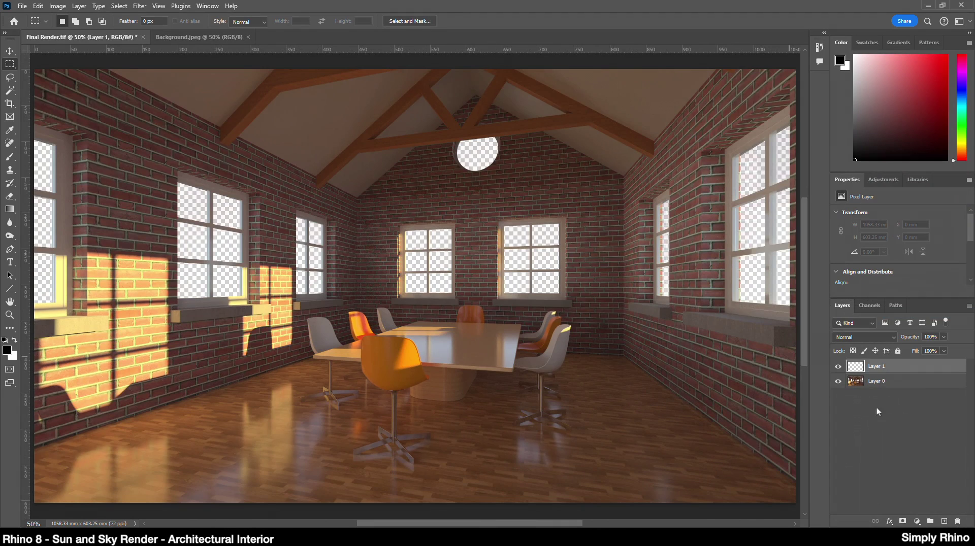
{"action": "left_click_drag", "start_coordinate": [896, 366], "coordinate": [871, 401]}
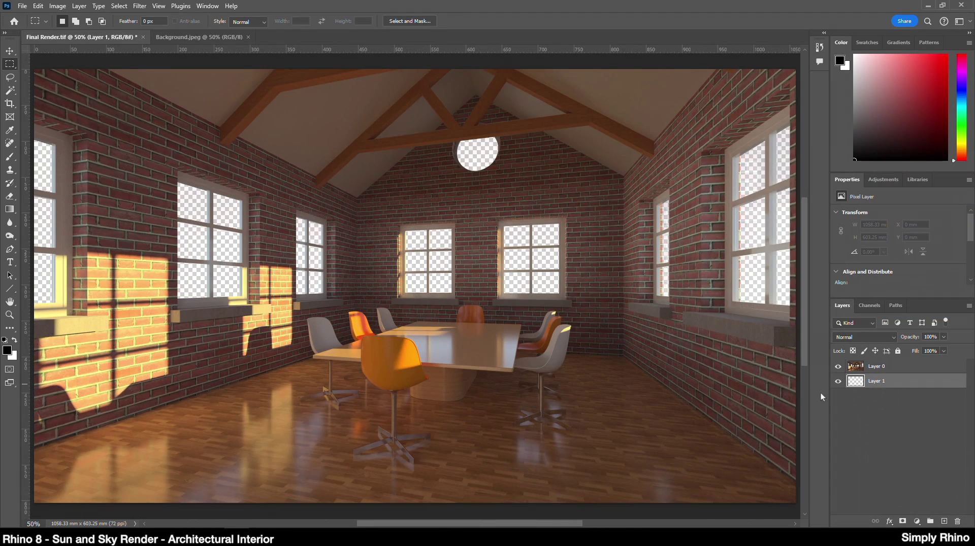
{"action": "key", "text": "ctrl+v"}
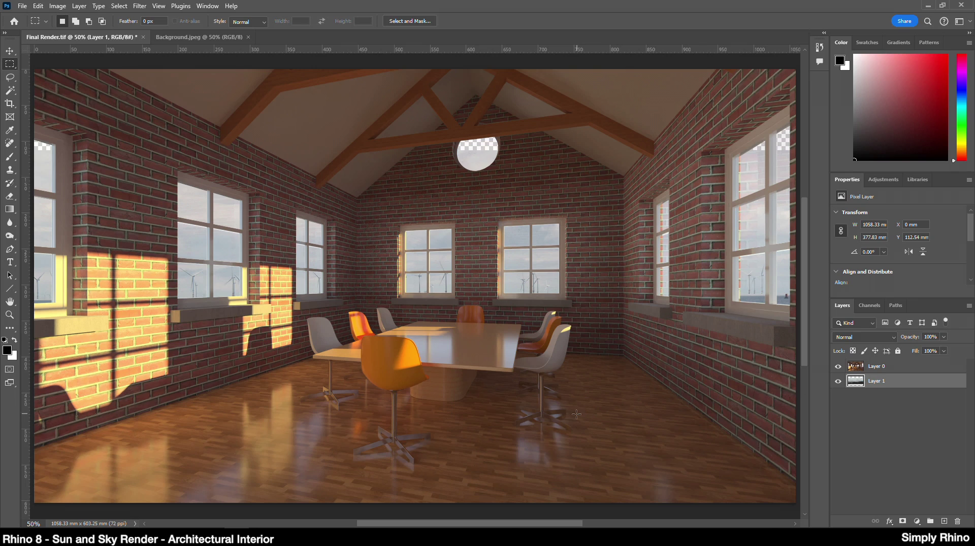
Lock the render layer and move the background picture upward until it fills all the window openings.
{"action": "key", "text": "v"}
{"action": "left_click", "coordinate": [893, 366]}
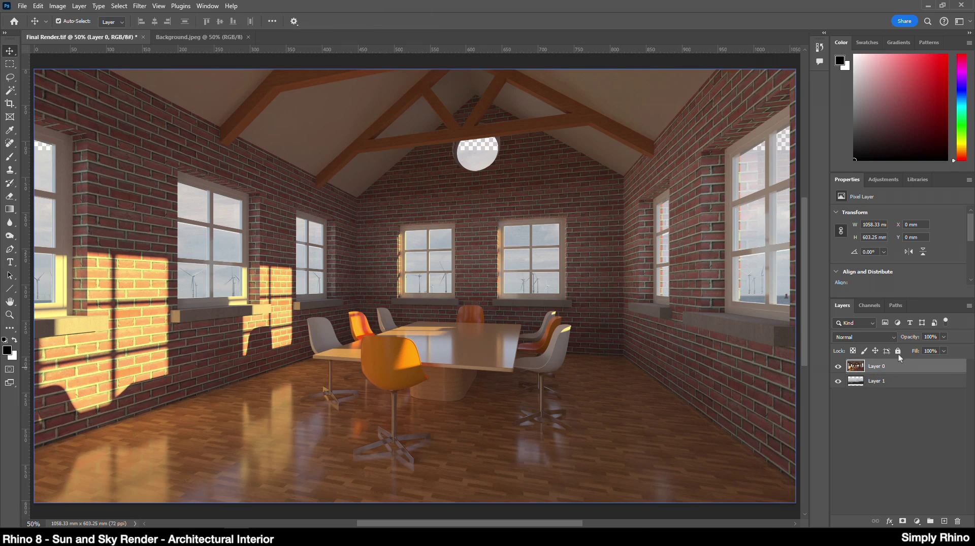
{"action": "left_click", "coordinate": [898, 350]}
{"action": "left_click", "coordinate": [899, 381]}
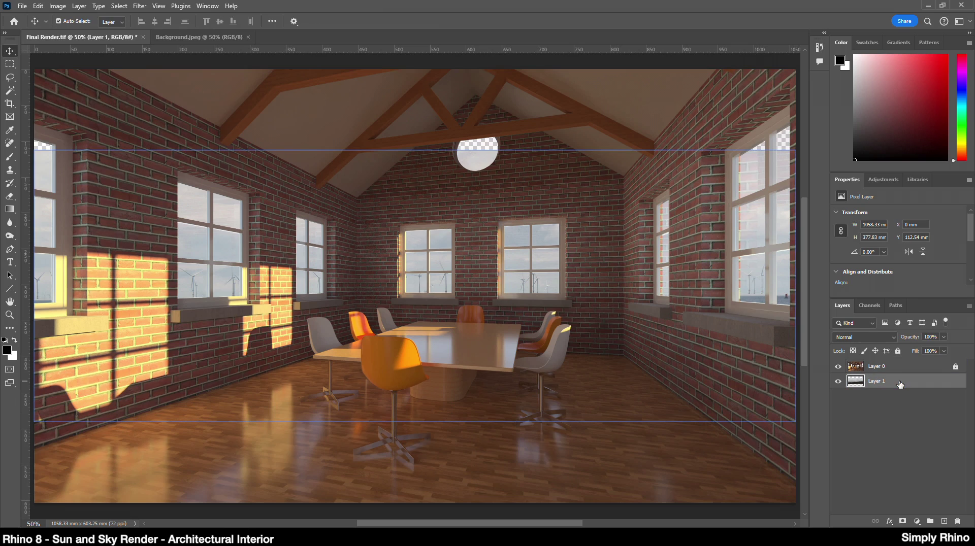
{"action": "left_click_drag", "start_coordinate": [665, 354], "coordinate": [668, 324]}
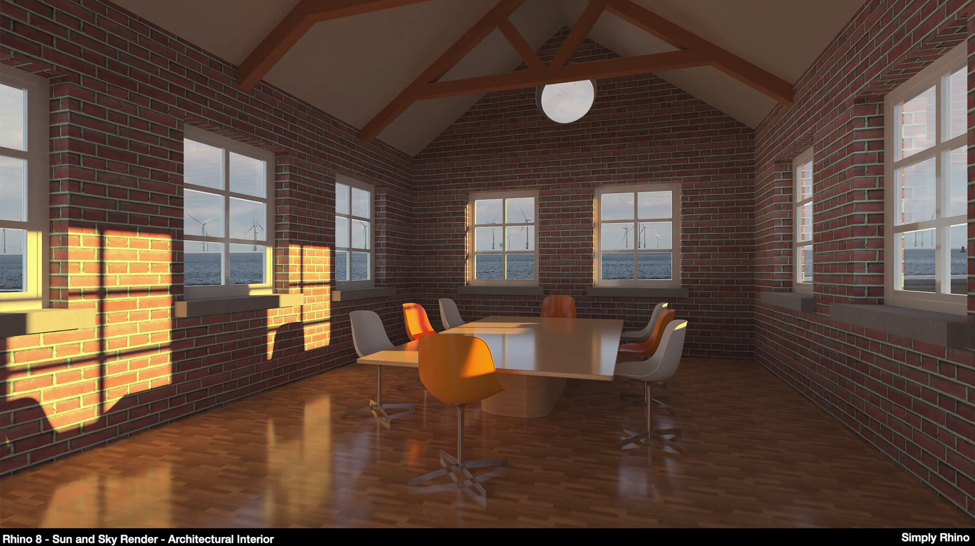